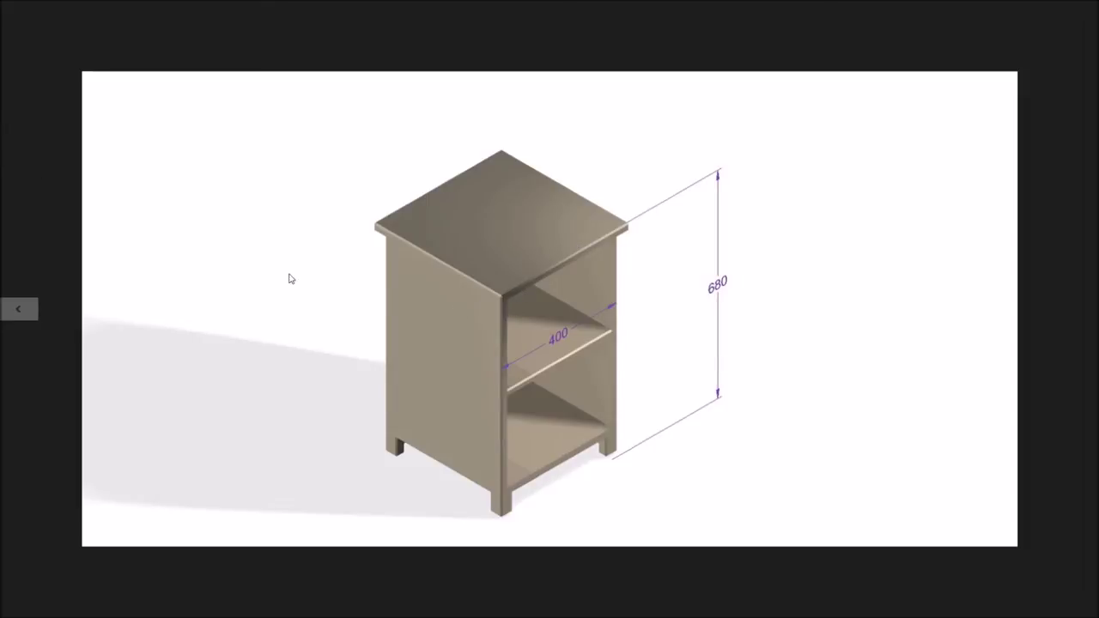
Step: Create a new ISO Metric Part and transition it from Synchronous to Ordered modelling
{"action": "left_click", "coordinate": [9, 9]}
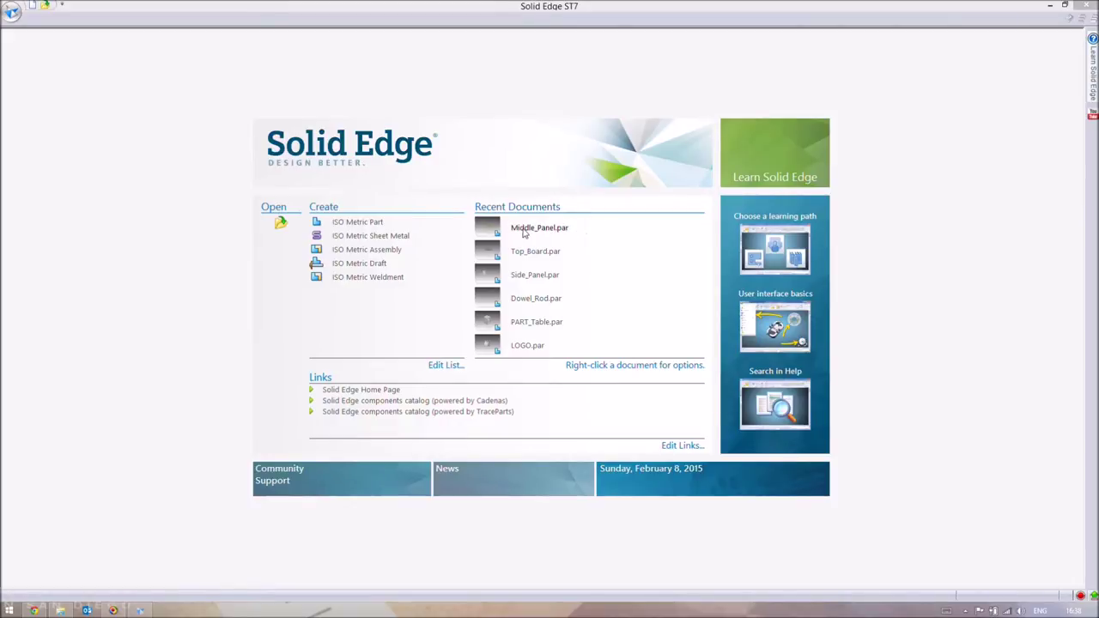
{"action": "mouse_move", "coordinate": [542, 232]}
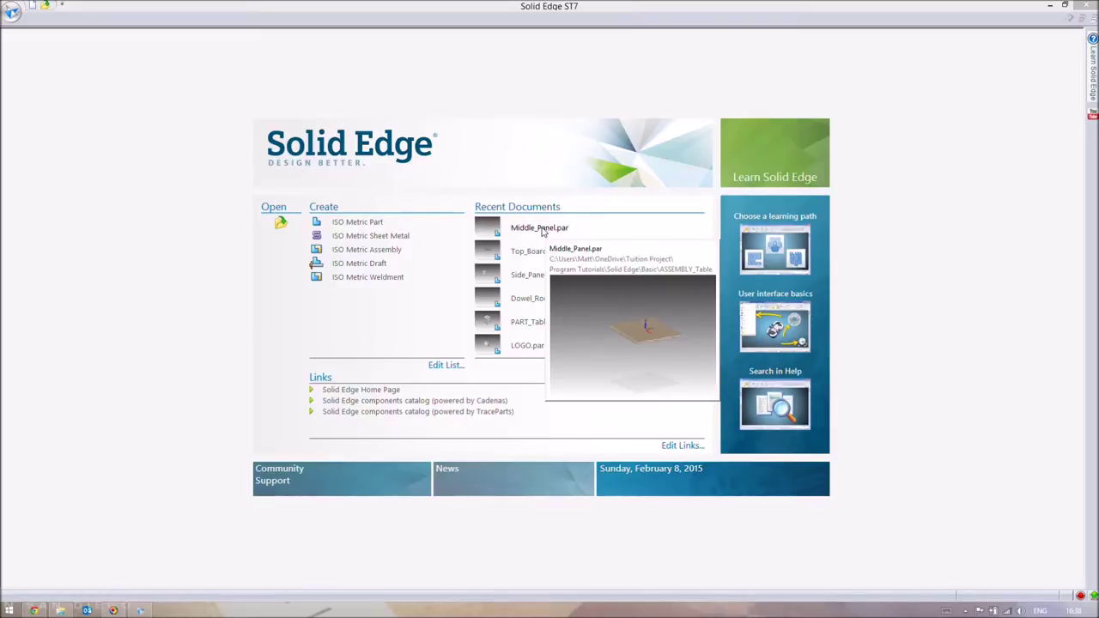
{"action": "mouse_move", "coordinate": [541, 255]}
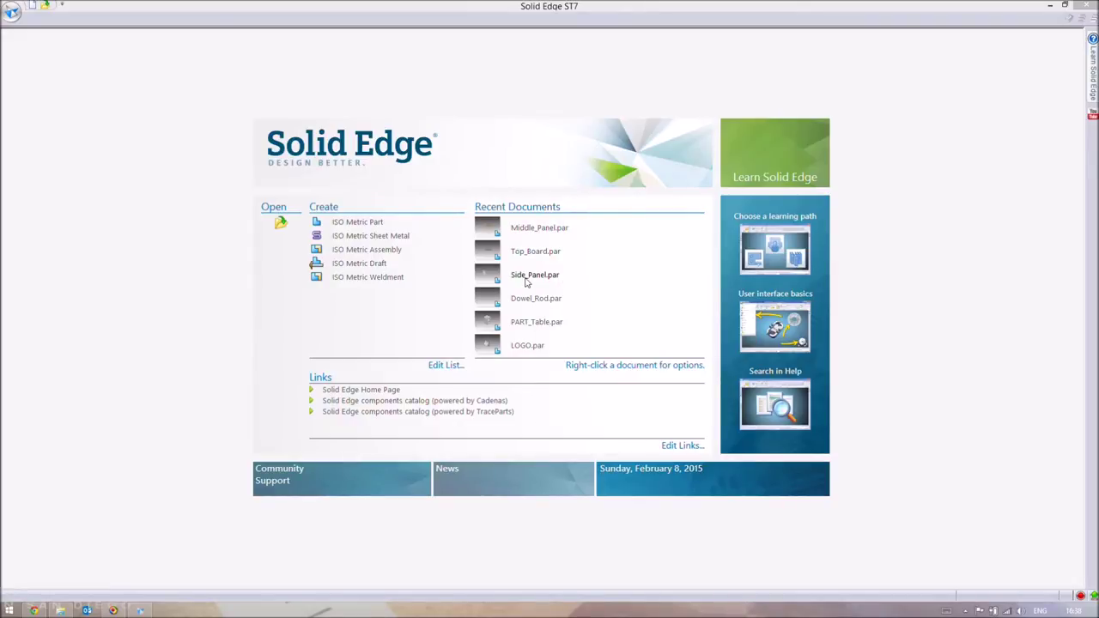
{"action": "mouse_move", "coordinate": [526, 282]}
{"action": "mouse_move", "coordinate": [529, 305]}
{"action": "left_click", "coordinate": [362, 223]}
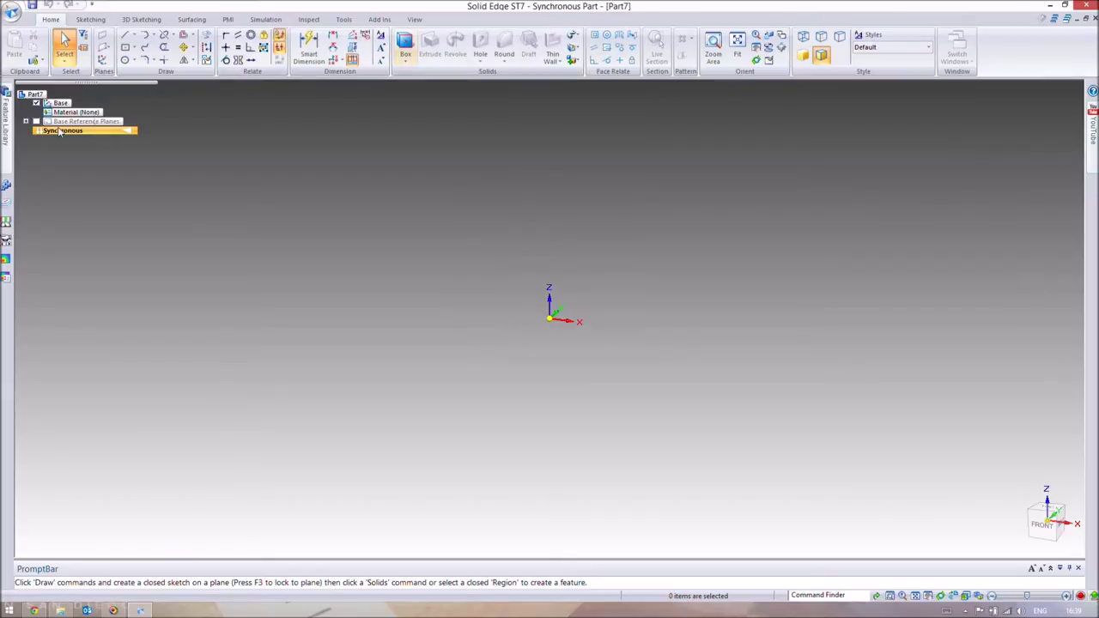
{"action": "right_click", "coordinate": [91, 133]}
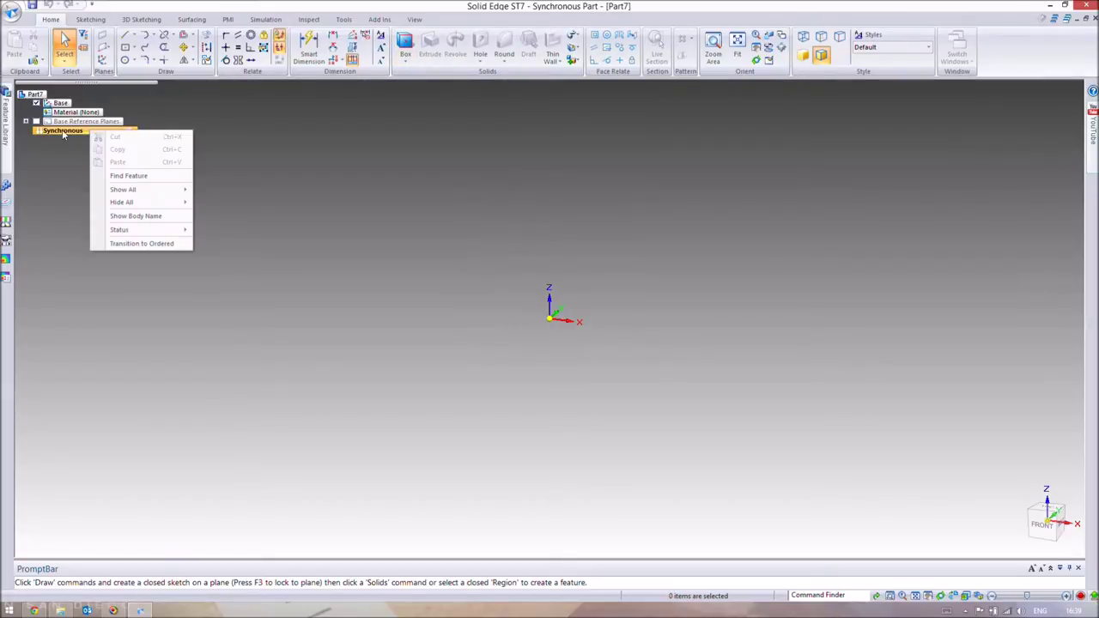
{"action": "left_click", "coordinate": [125, 248]}
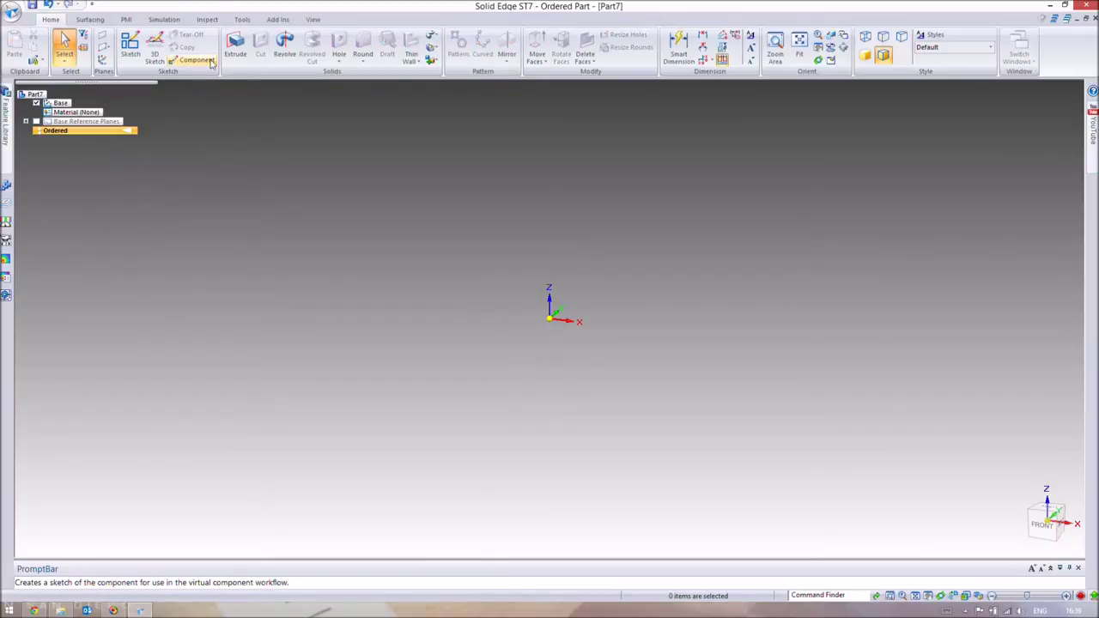
Step: Start an Extrude and sketch a 40 by 40 mm square centred on the origin of the XY plane as its profile
{"action": "left_click", "coordinate": [230, 55]}
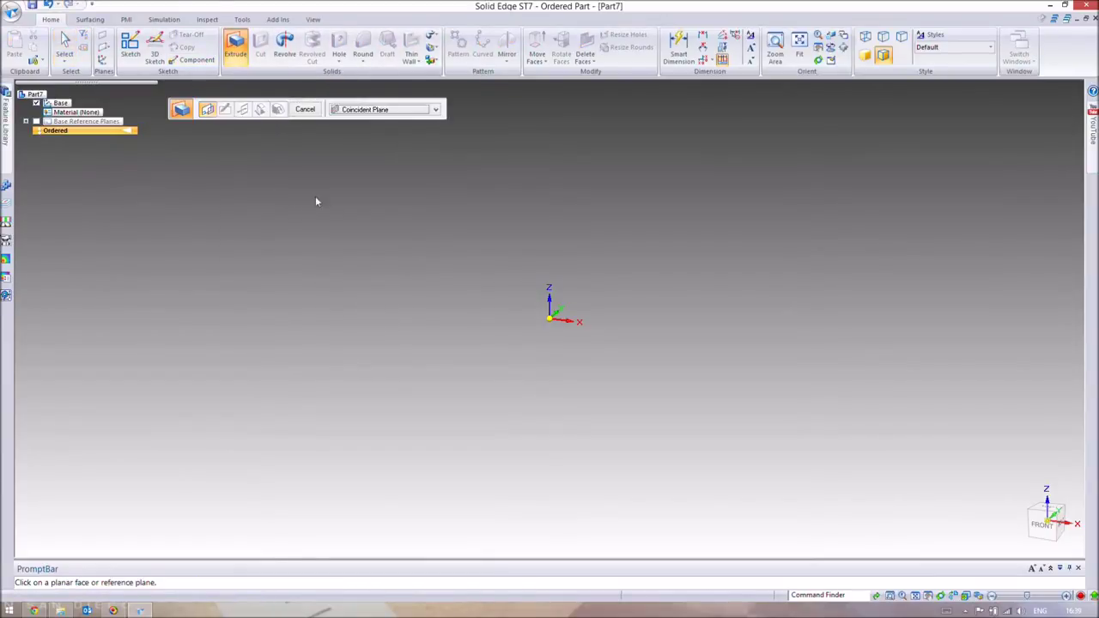
{"action": "left_click", "coordinate": [590, 312]}
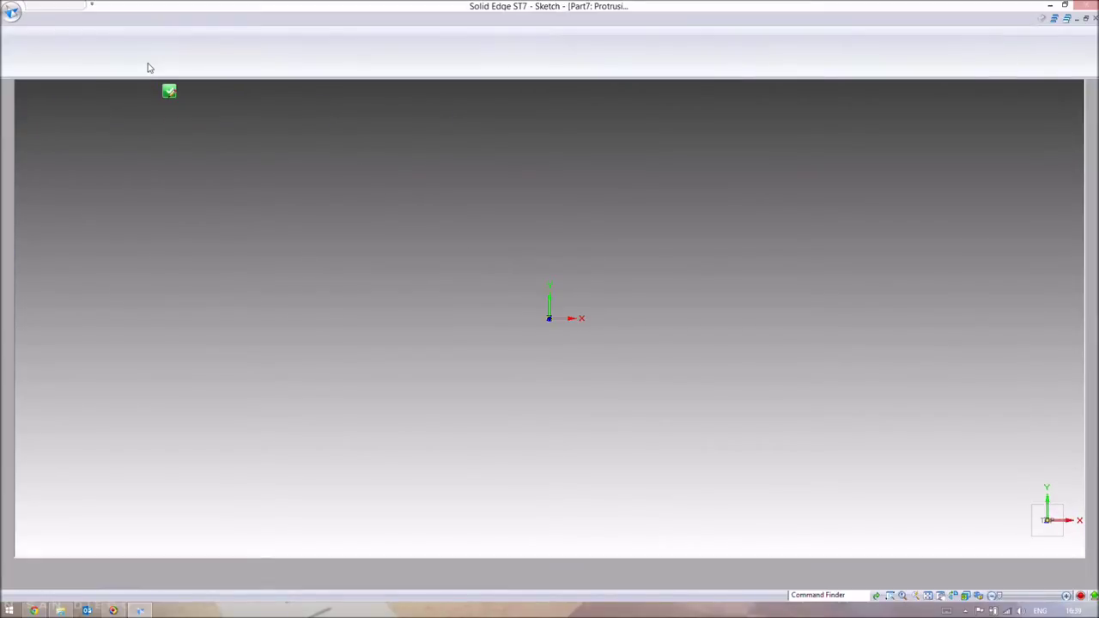
{"action": "key", "text": "r"}
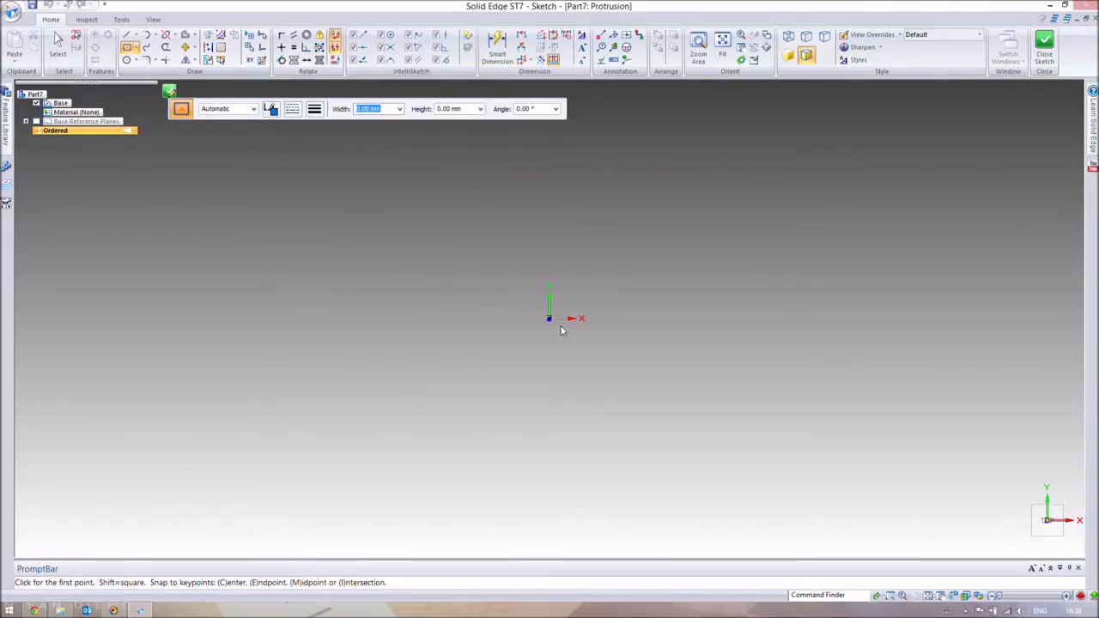
{"action": "left_click_drag", "start_coordinate": [549, 319], "coordinate": [589, 283]}
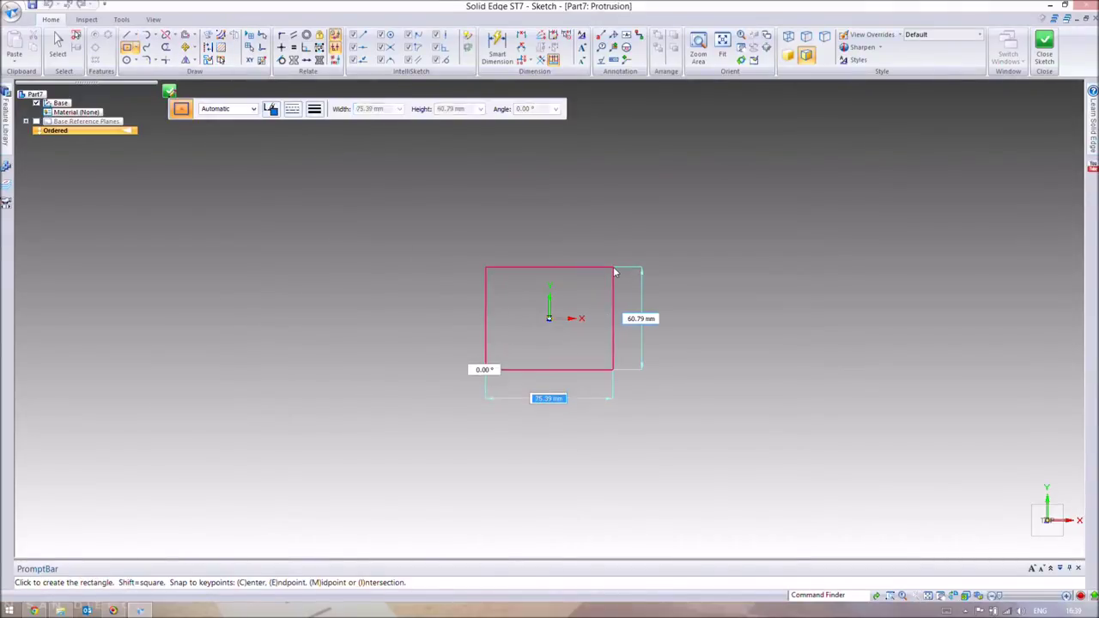
{"action": "type", "text": "40"}
{"action": "key", "text": "Tab"}
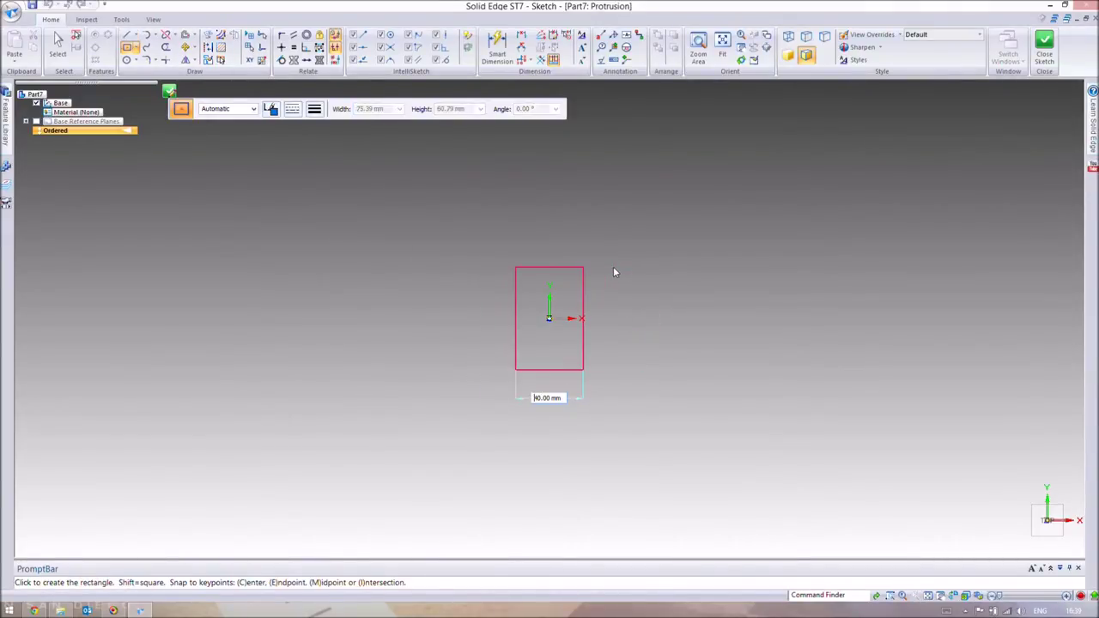
{"action": "type", "text": "40"}
{"action": "key", "text": "Return"}
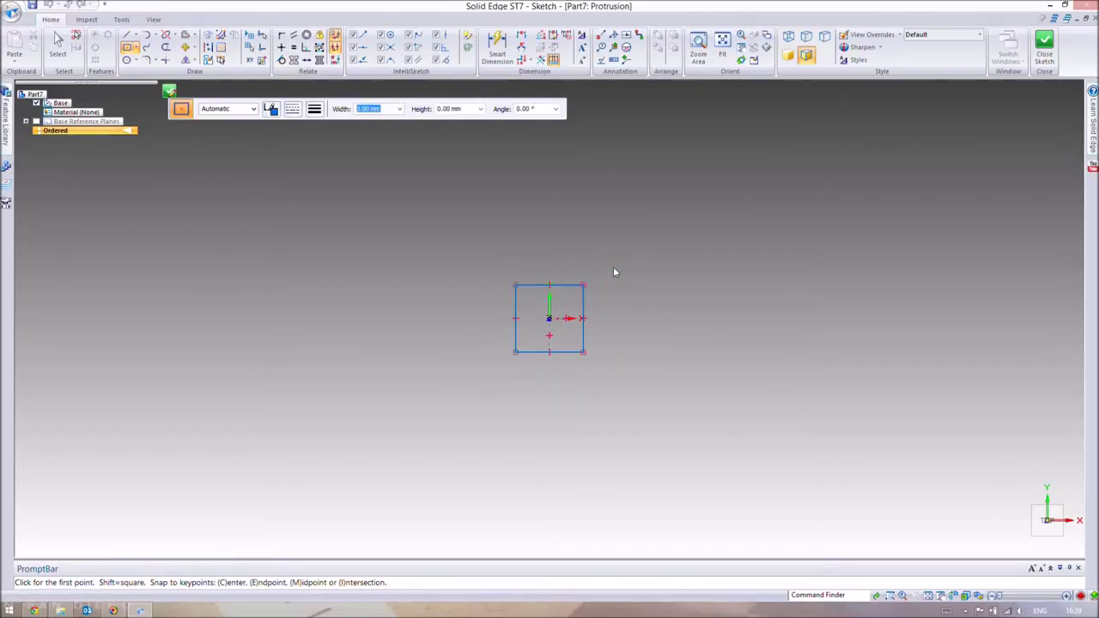
{"action": "left_click", "coordinate": [1045, 60]}
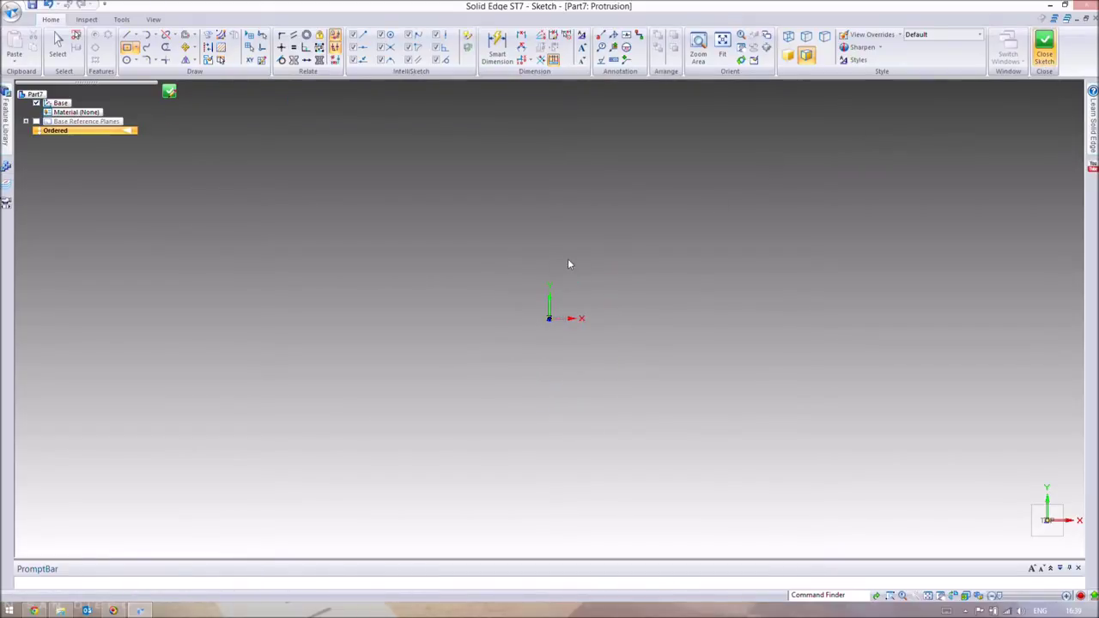
Step: Extrude the square profile 60 mm upward along Z and finish the protrusion
{"action": "type", "text": "60"}
{"action": "key", "text": "Return"}
{"action": "left_click", "coordinate": [511, 249]}
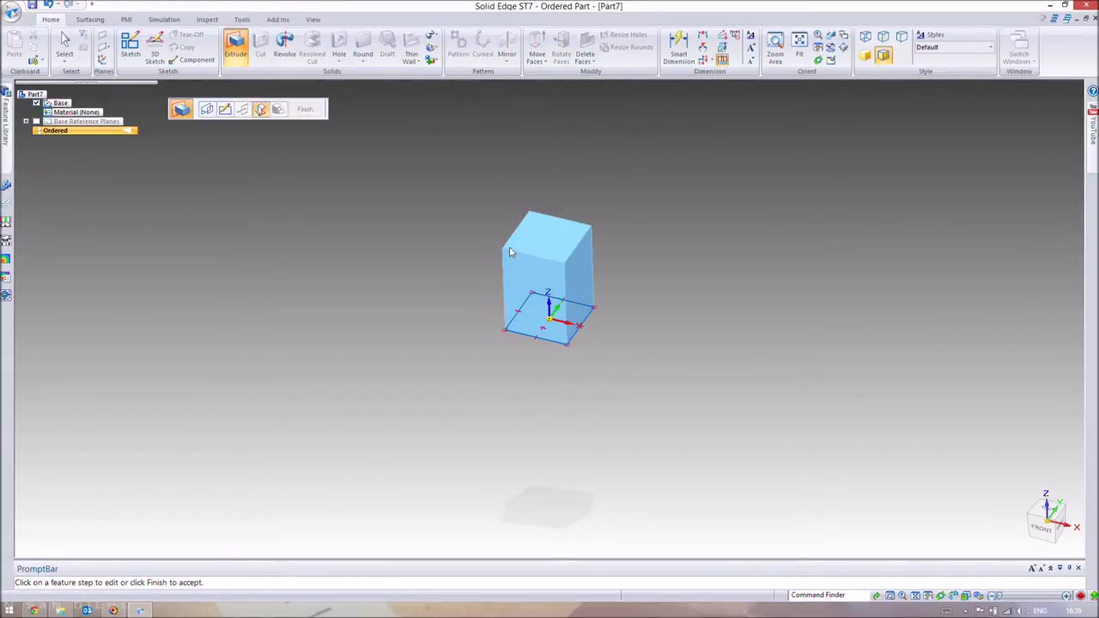
{"action": "left_click", "coordinate": [307, 110]}
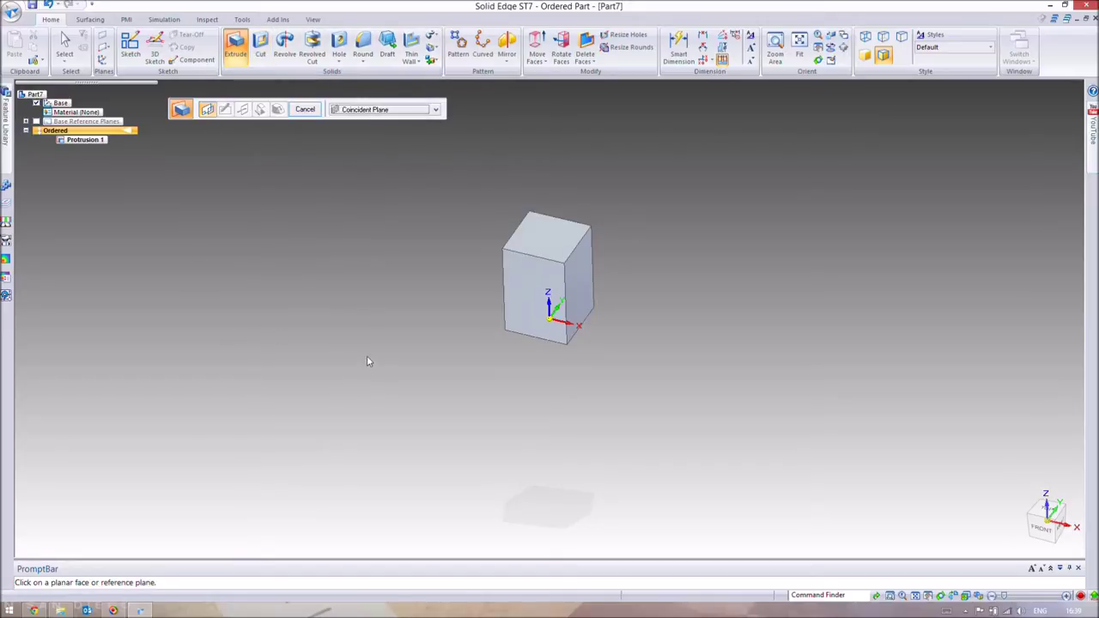
Step: Start a Hole feature on the block's top face and place one hole circle near the +X/+Y corner
{"action": "left_click", "coordinate": [346, 47]}
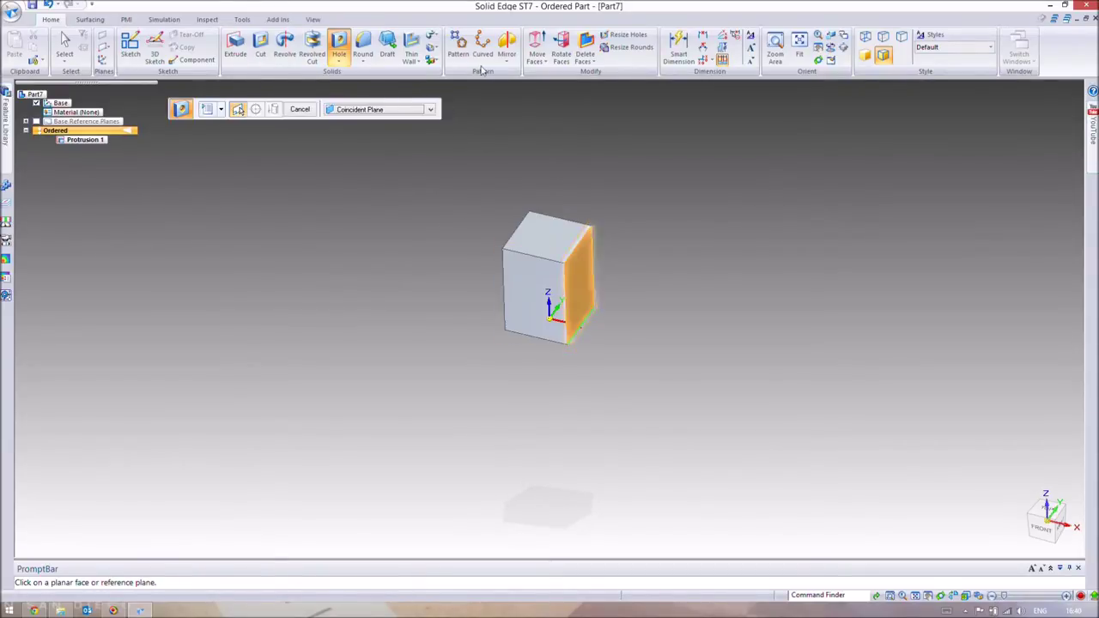
{"action": "left_click", "coordinate": [558, 229]}
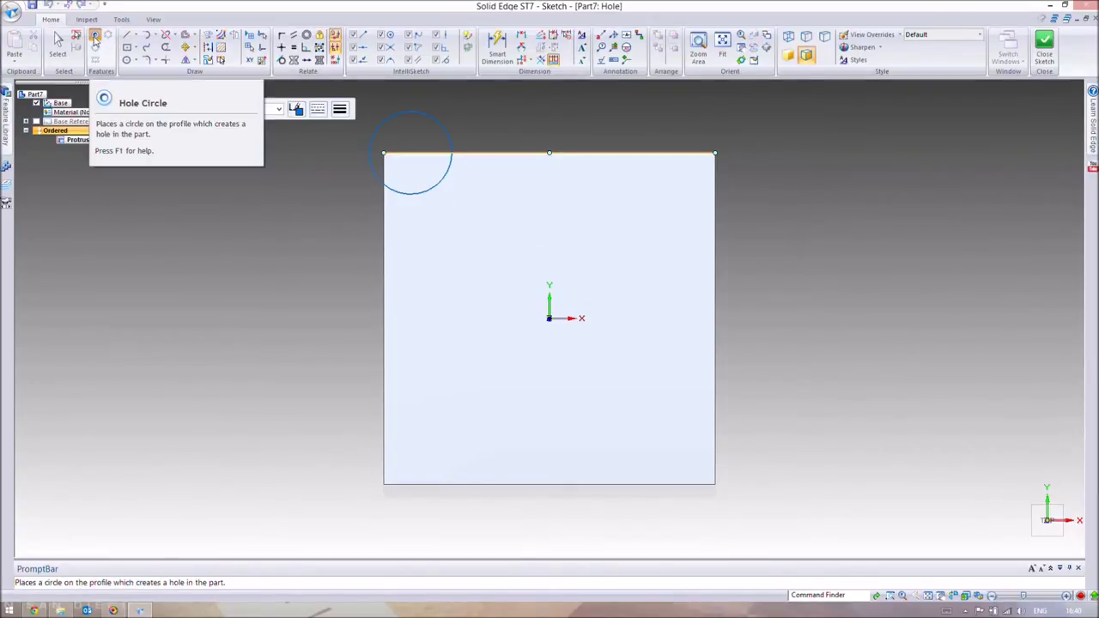
{"action": "left_click", "coordinate": [94, 36]}
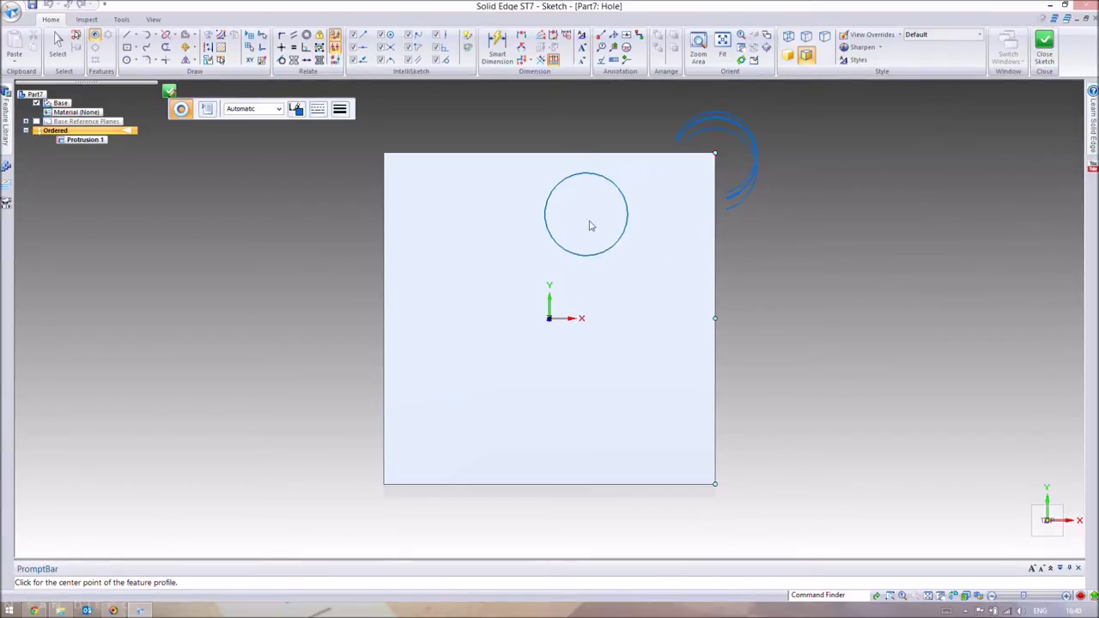
{"action": "left_click", "coordinate": [94, 36]}
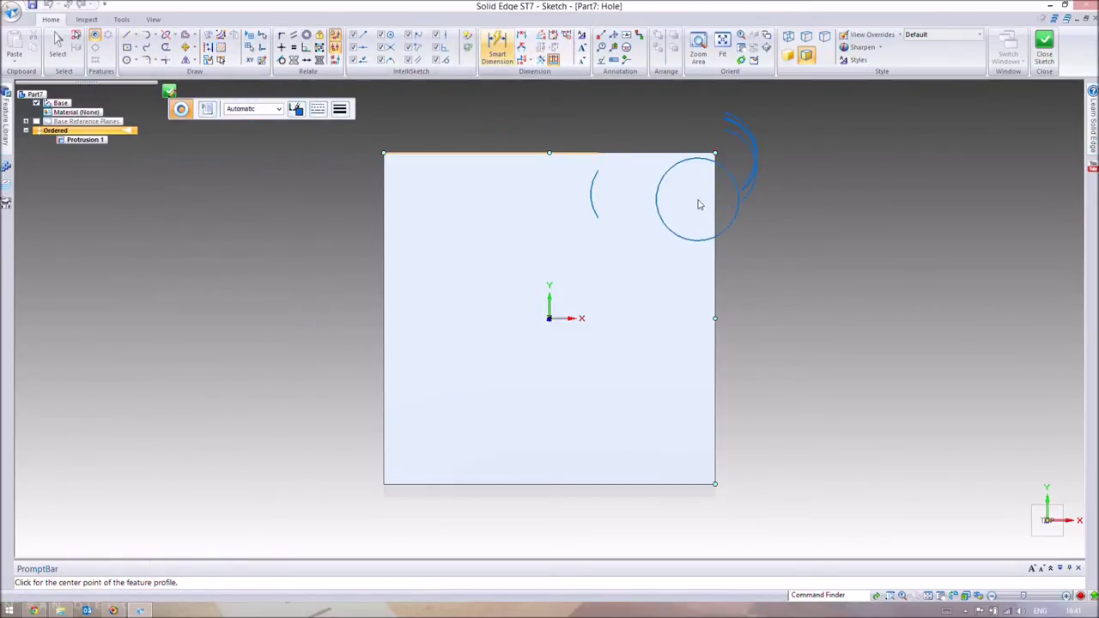
{"action": "left_click", "coordinate": [636, 226]}
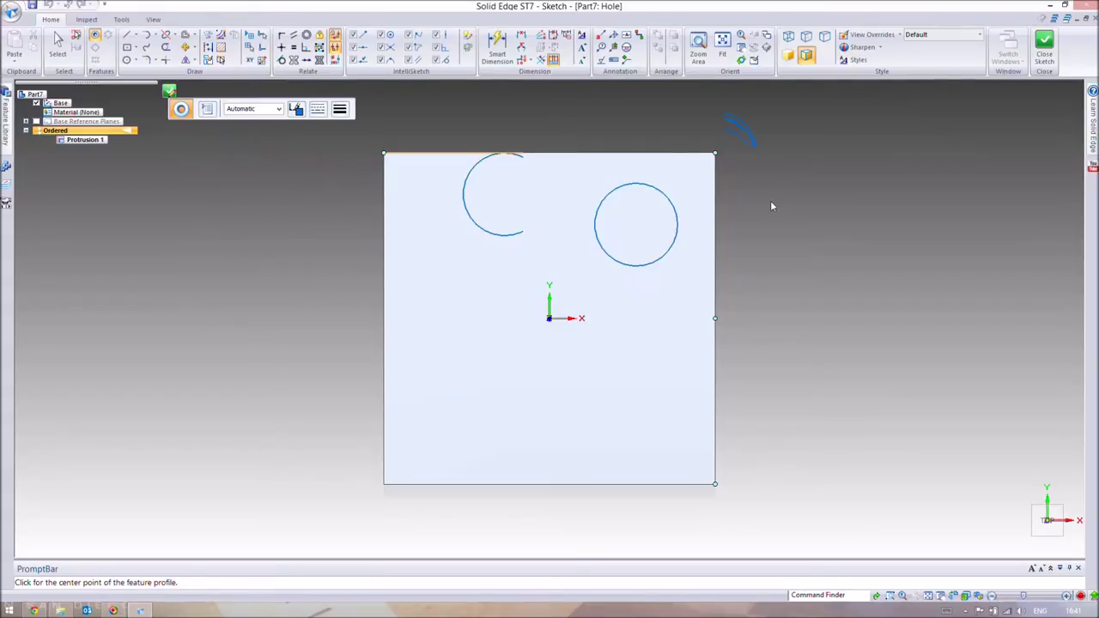
Step: Check the type, size and extents in the hole options, and accept the 10 mm drill size
{"action": "left_click", "coordinate": [206, 108]}
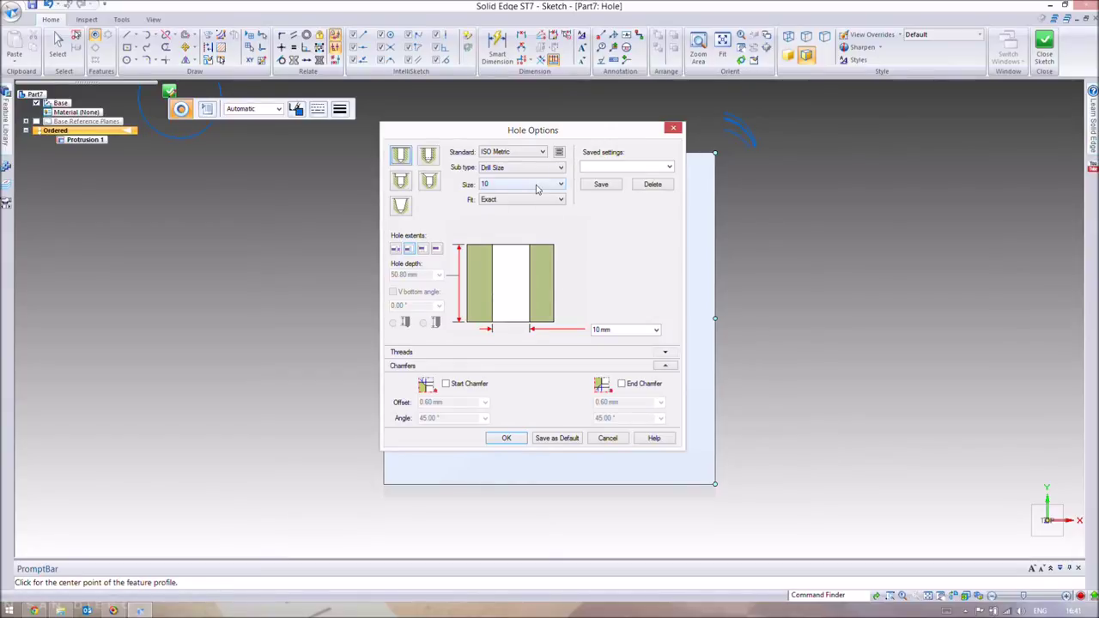
{"action": "left_click", "coordinate": [506, 438]}
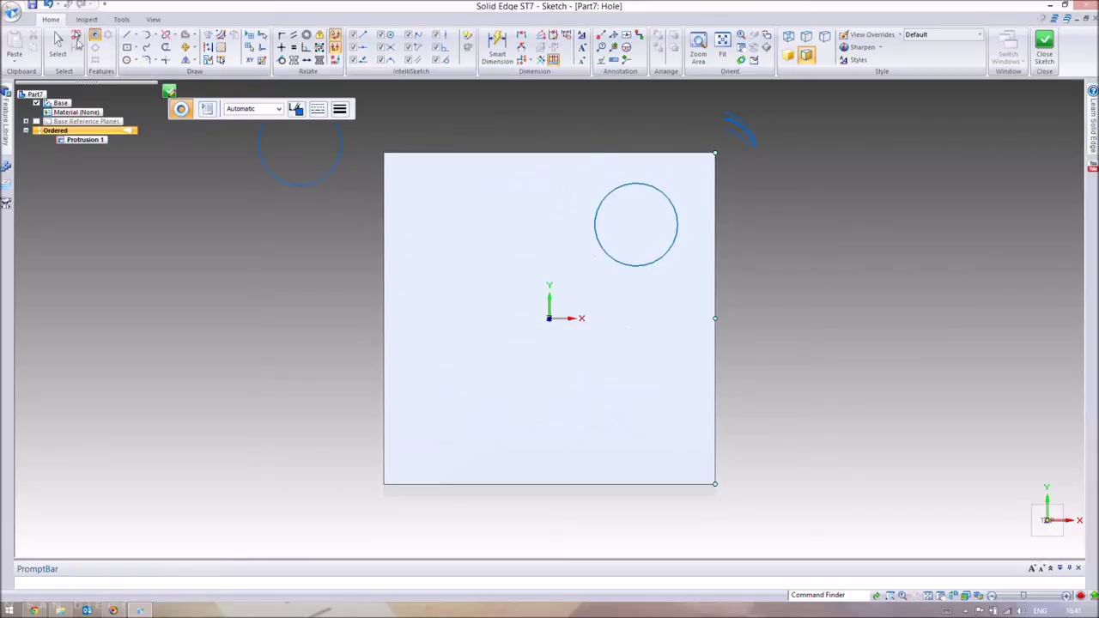
{"action": "left_click", "coordinate": [56, 43]}
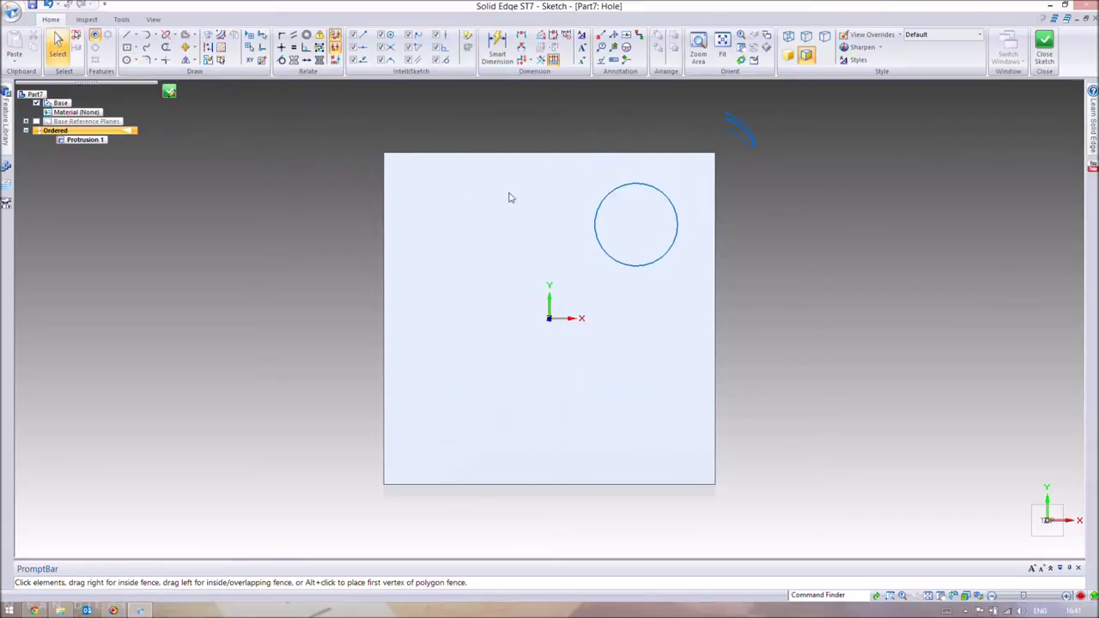
Step: Dimension the horizontal distance from the hole circle's centre to the face's +X edge and set it to 7.5 mm
{"action": "left_click", "coordinate": [665, 199]}
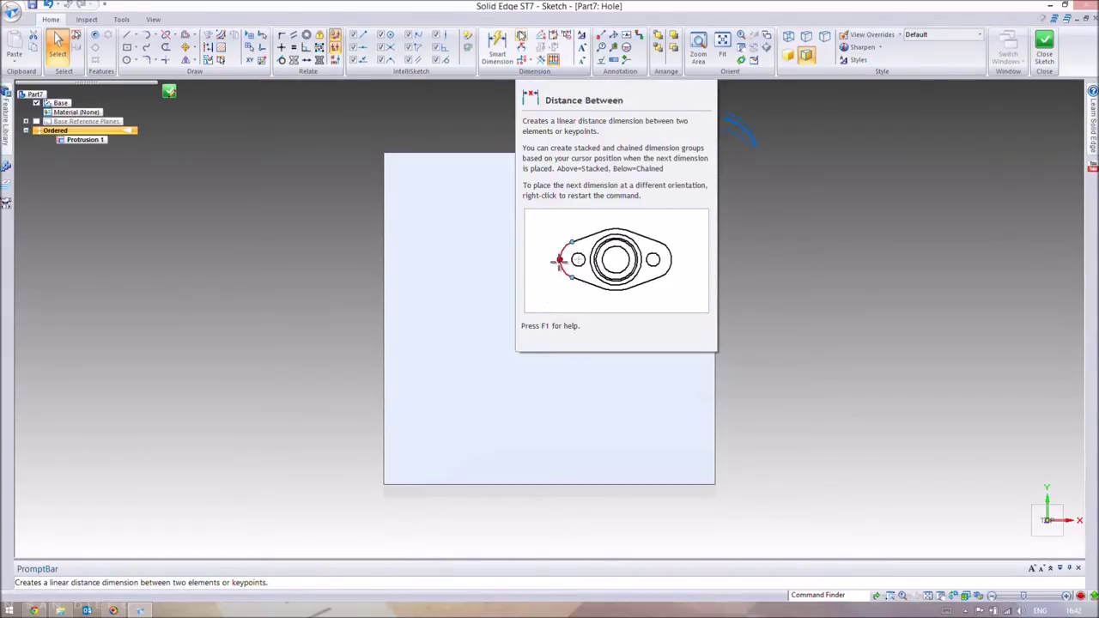
{"action": "left_click", "coordinate": [521, 38]}
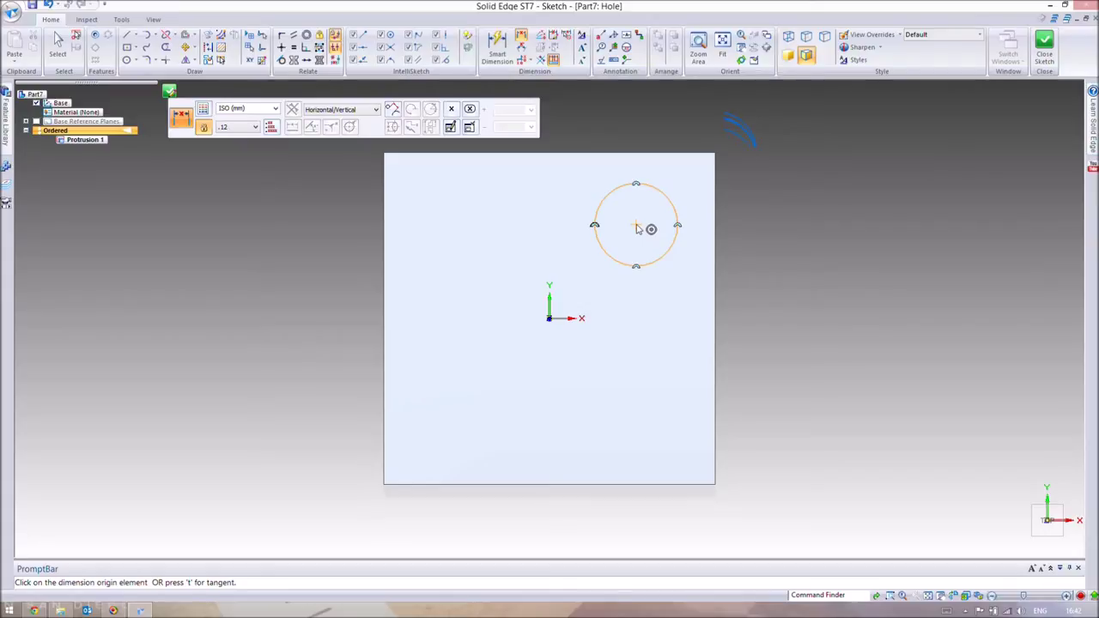
{"action": "left_click", "coordinate": [636, 229]}
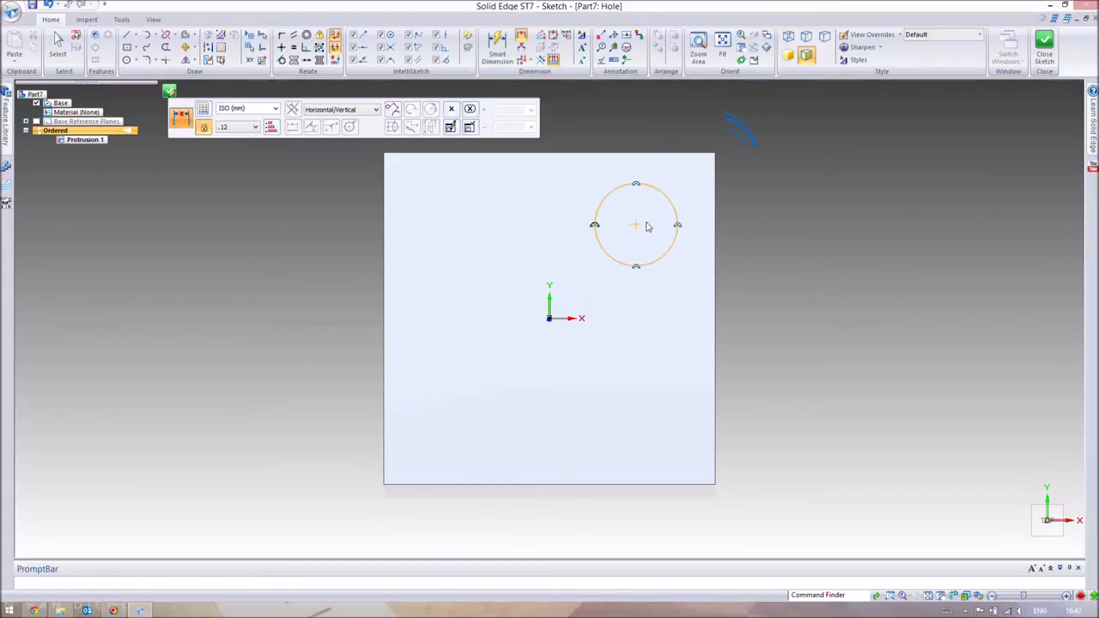
{"action": "left_click", "coordinate": [716, 215]}
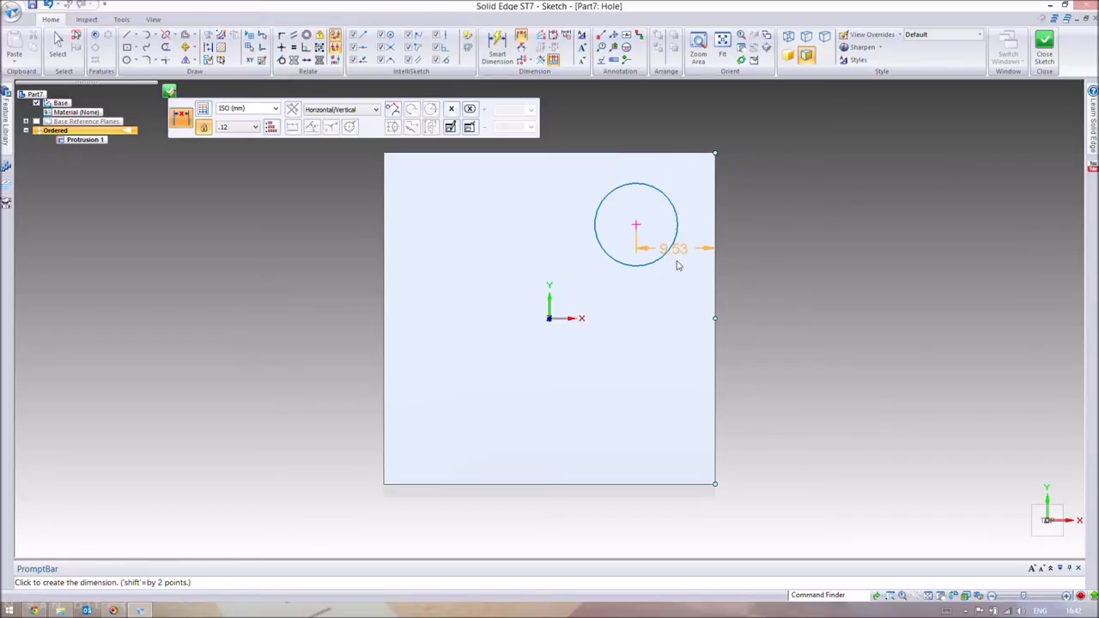
{"action": "left_click", "coordinate": [688, 306]}
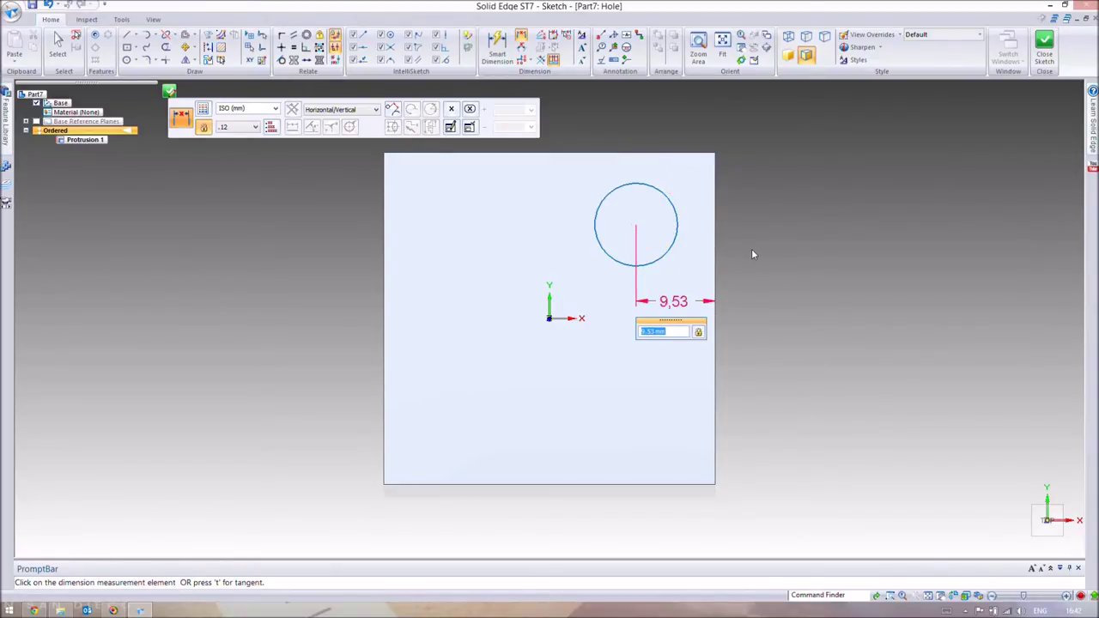
{"action": "type", "text": "7,5"}
{"action": "key", "text": "Return"}
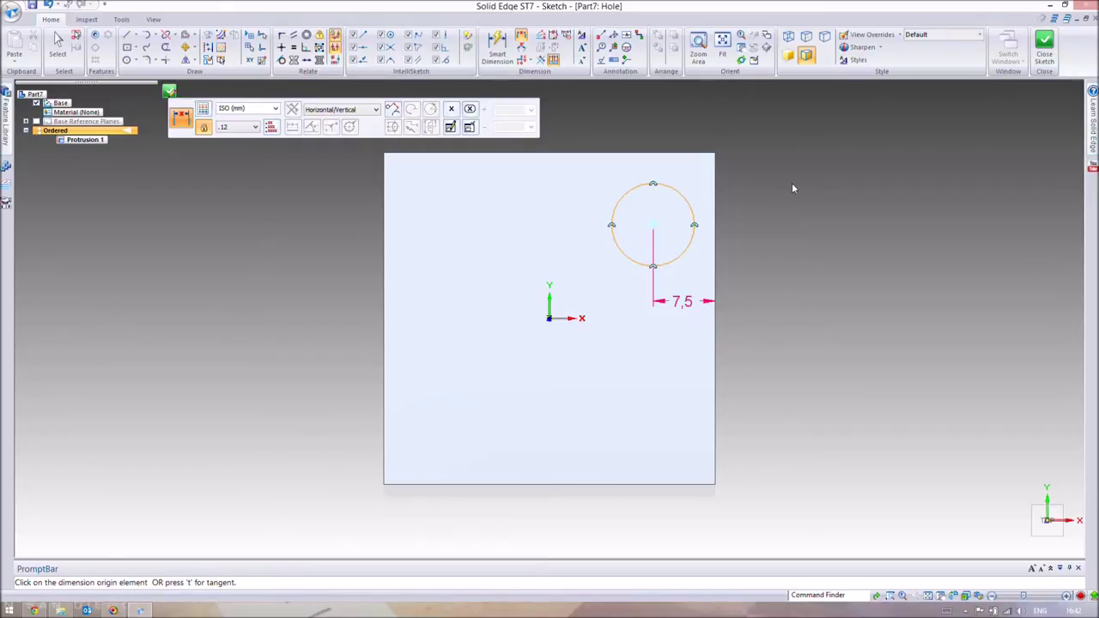
Step: Dimension the vertical distance from the hole circle's centre to the face's +Y edge and set it to 7.5 mm
{"action": "left_click", "coordinate": [664, 232]}
{"action": "left_click", "coordinate": [625, 154]}
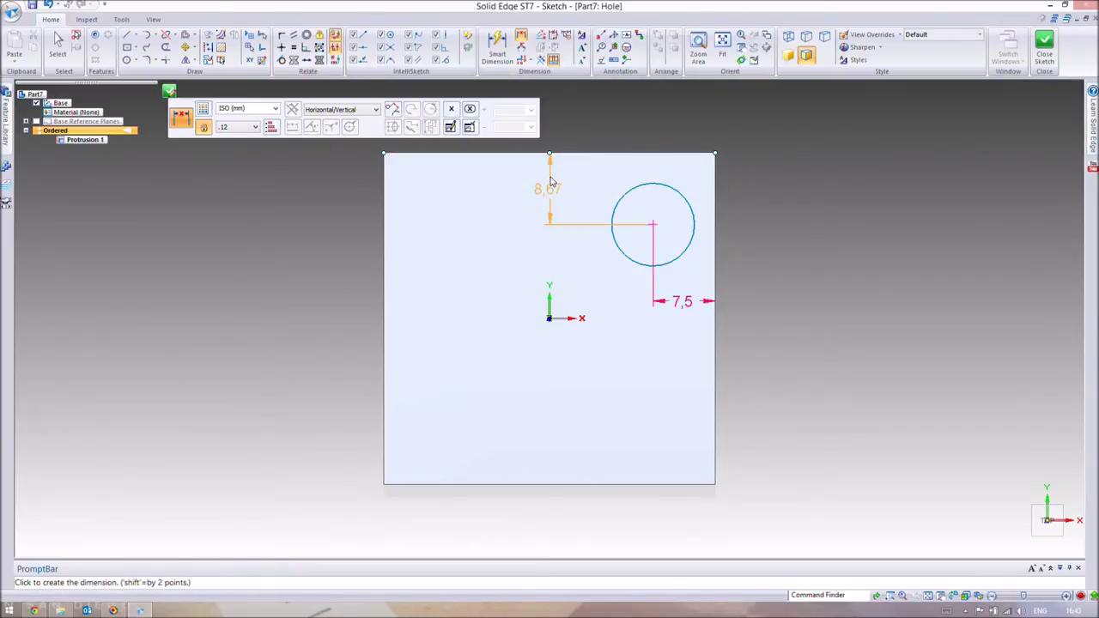
{"action": "left_click", "coordinate": [553, 181]}
{"action": "type", "text": "7"}
{"action": "key", "text": "Return"}
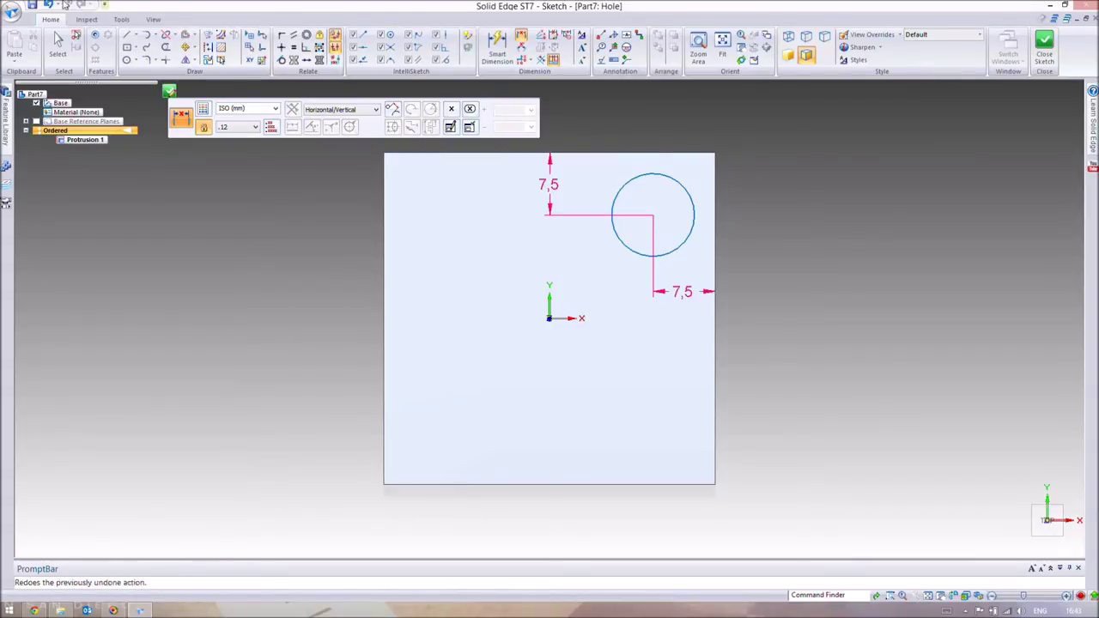
Step: Close the hole sketch, direct the hole down into the block and finish the hole feature
{"action": "left_click", "coordinate": [58, 42]}
{"action": "left_click", "coordinate": [1045, 43]}
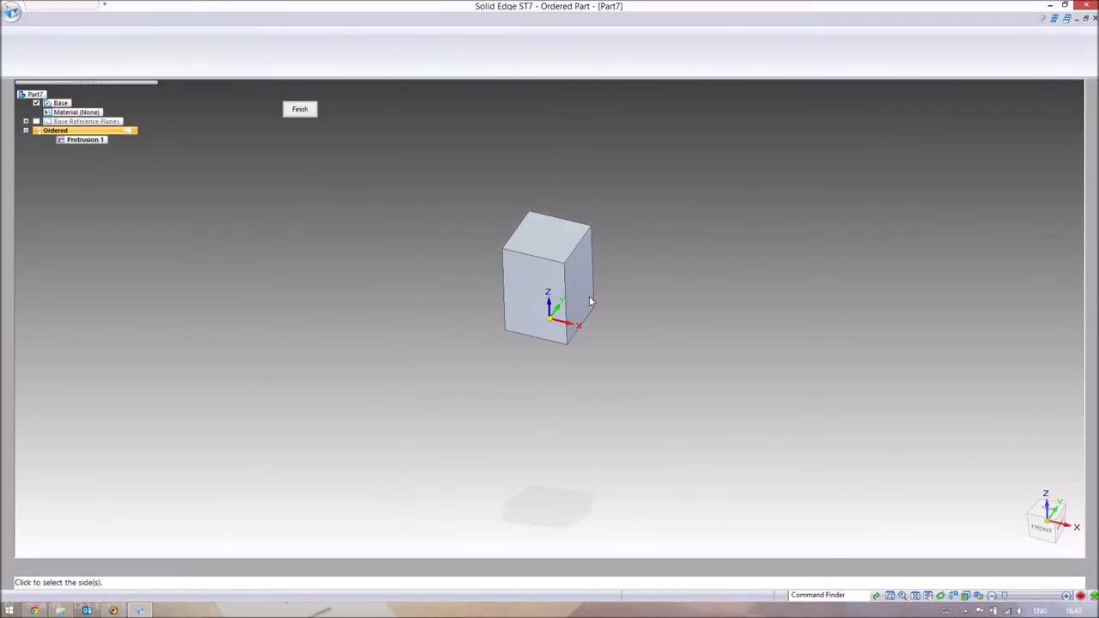
{"action": "left_click", "coordinate": [587, 299]}
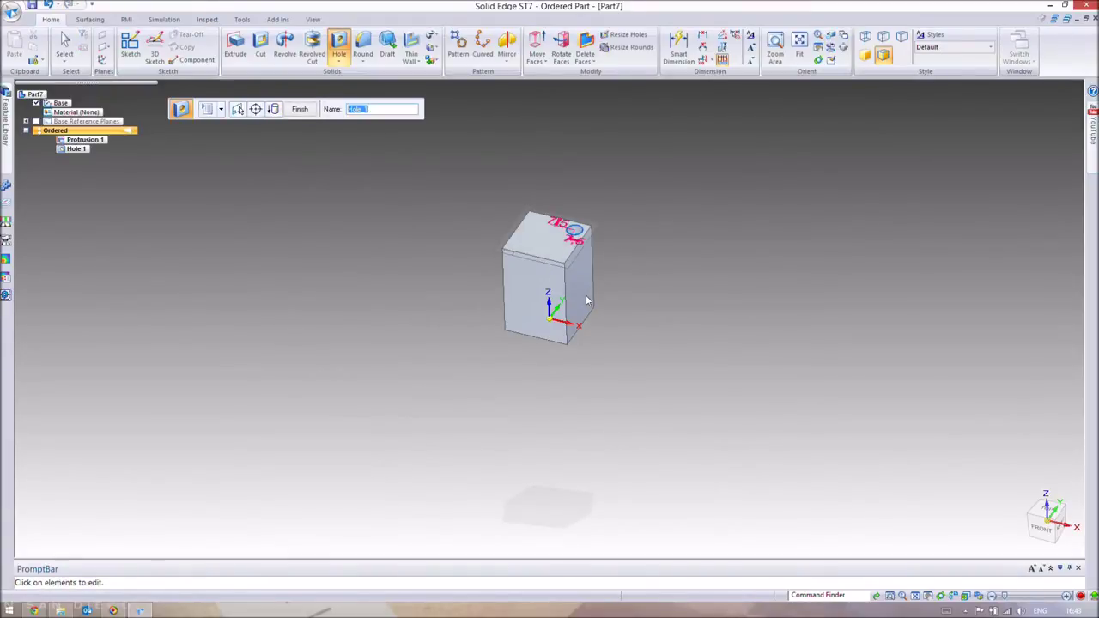
{"action": "left_click", "coordinate": [300, 109]}
Step: Start a cutout and choose the block's bottom face, where the hole exits, as its sketch plane
{"action": "left_click", "coordinate": [577, 274]}
{"action": "middle_click_drag", "start_coordinate": [454, 214], "coordinate": [468, 304]}
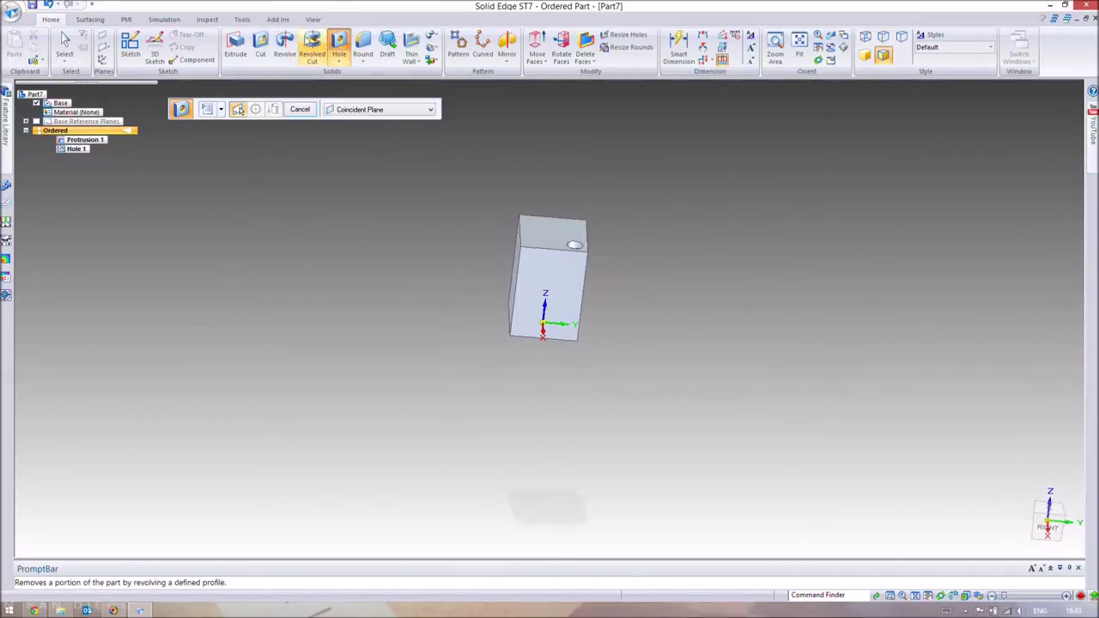
{"action": "left_click", "coordinate": [271, 42]}
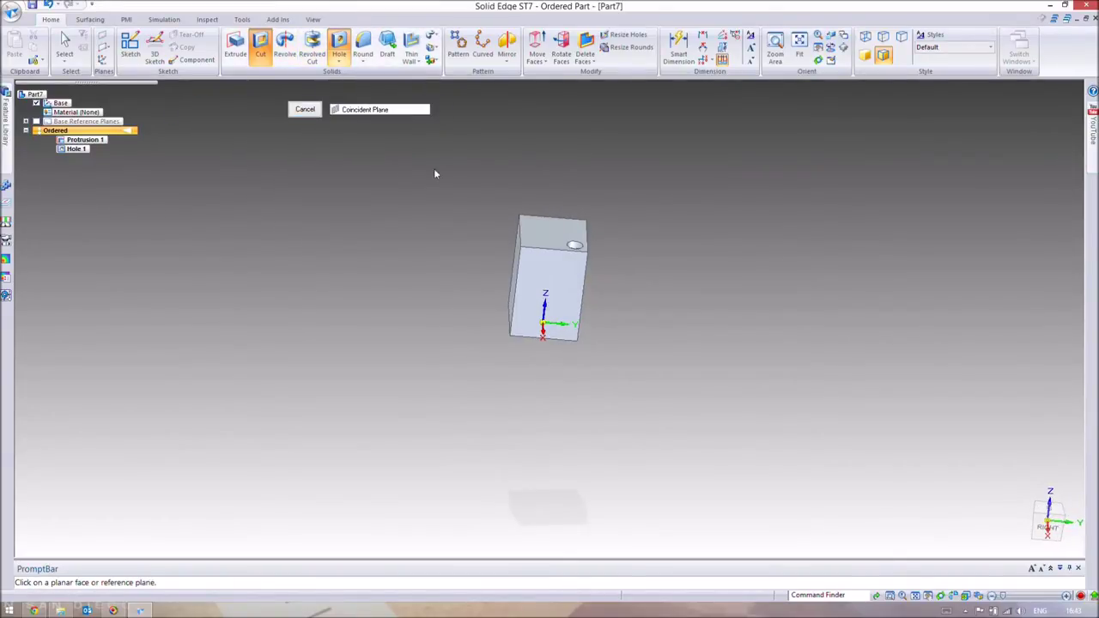
{"action": "middle_click_drag", "start_coordinate": [699, 355], "coordinate": [625, 318]}
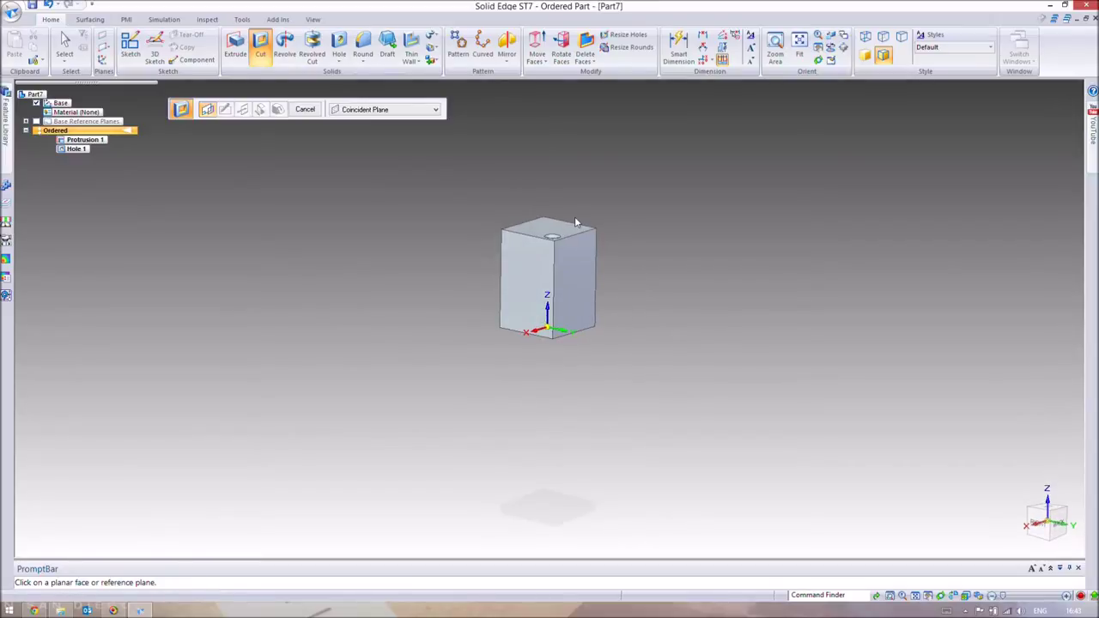
{"action": "scroll", "coordinate": [561, 355], "scroll_direction": "up", "scroll_amount": 3}
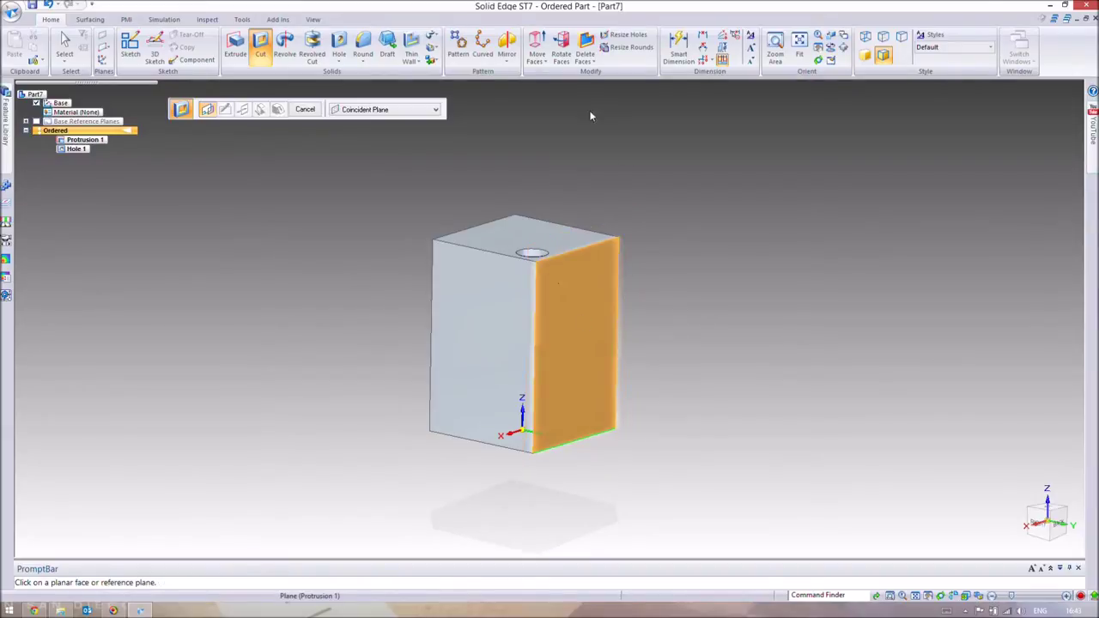
{"action": "middle_click_drag", "start_coordinate": [633, 361], "coordinate": [692, 196]}
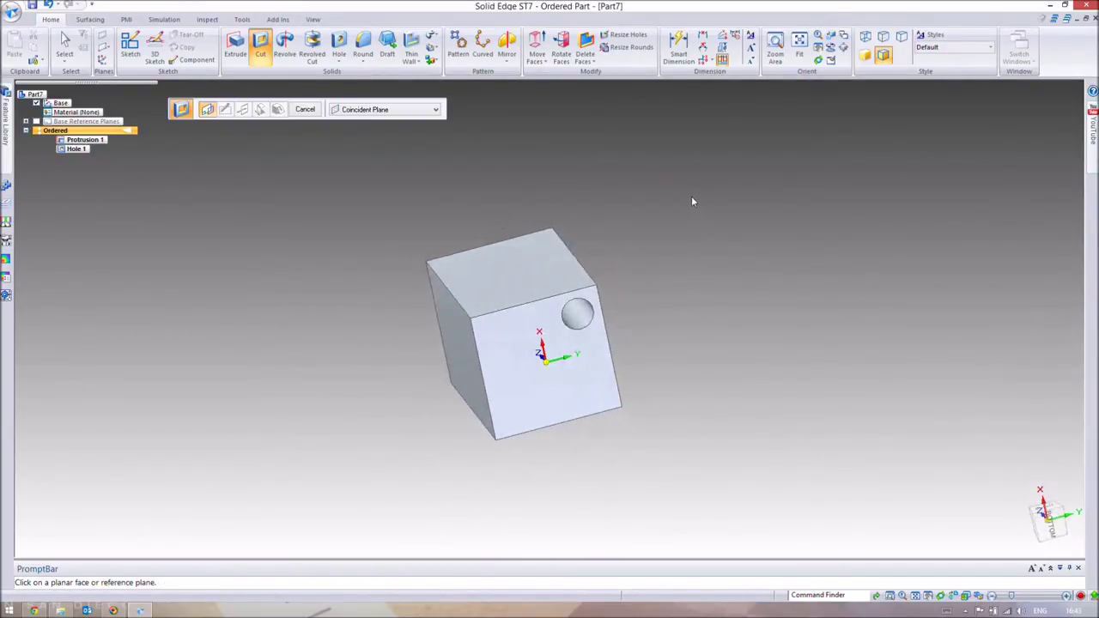
{"action": "left_click", "coordinate": [598, 339]}
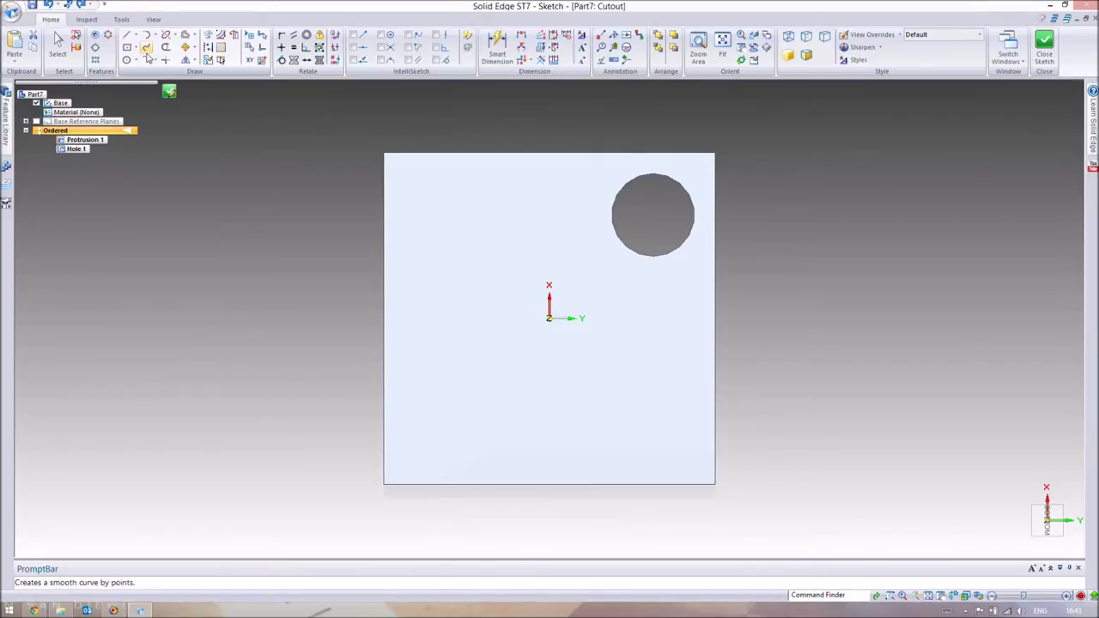
Step: Sketch a circle about 21.21 mm in diameter, centred on the hole and passing through the face's nearest corner, and close the sketch
{"action": "left_click", "coordinate": [127, 60]}
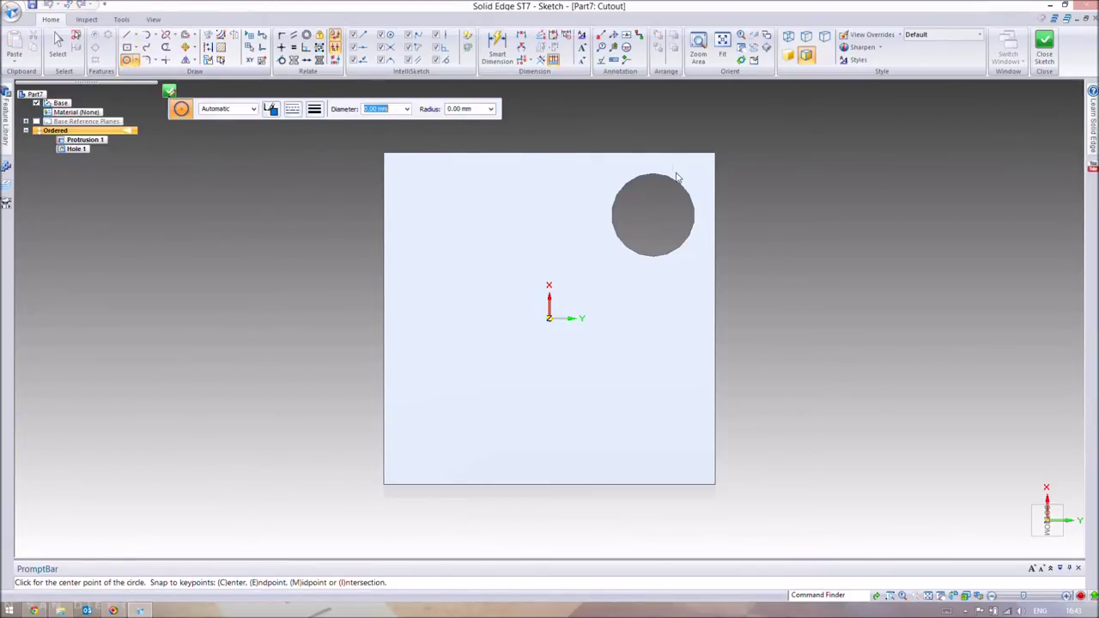
{"action": "left_click", "coordinate": [653, 214]}
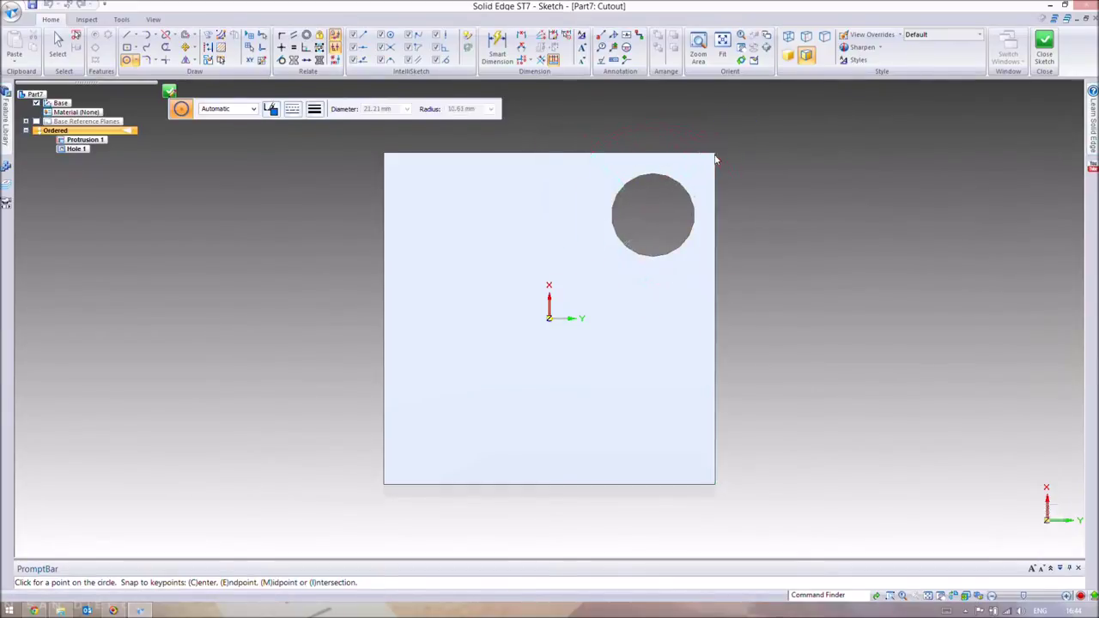
{"action": "left_click", "coordinate": [715, 155]}
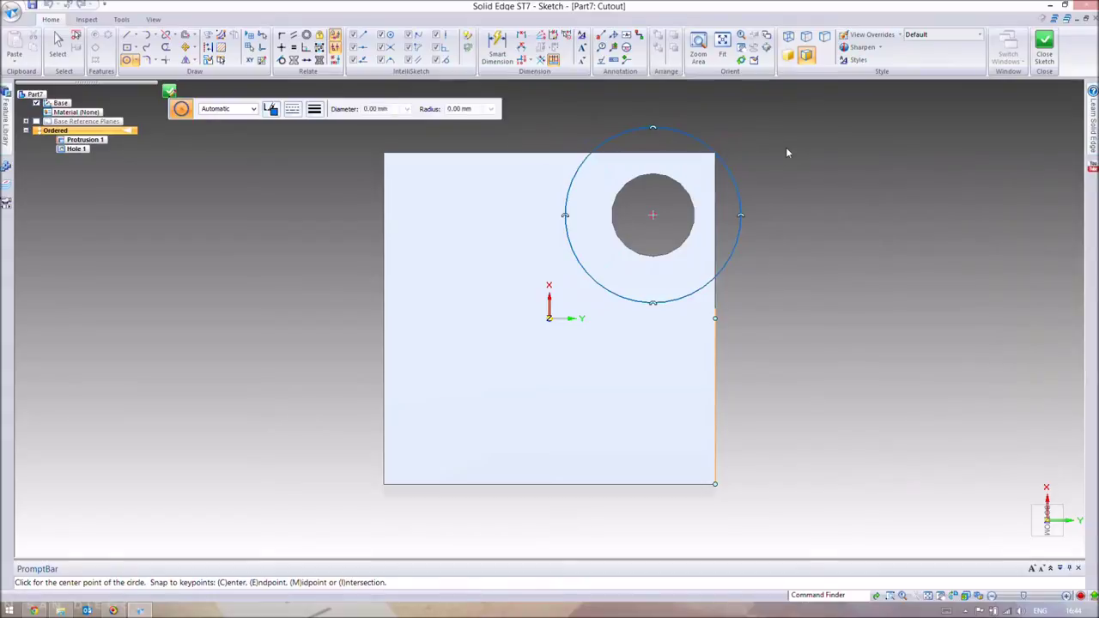
{"action": "left_click", "coordinate": [1047, 44]}
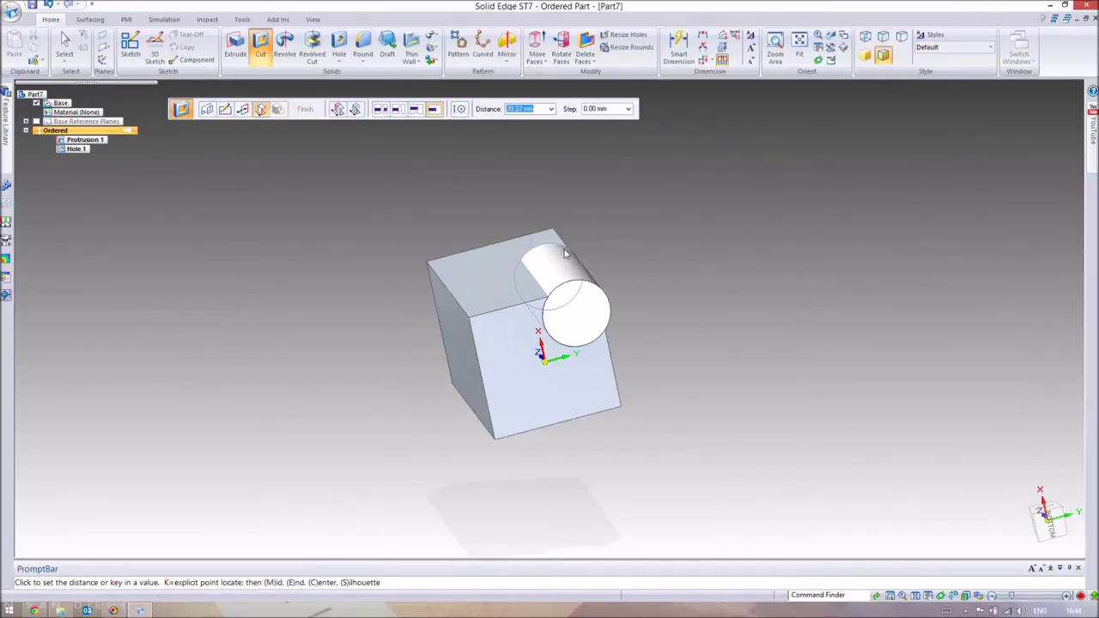
Step: Cut the circular profile 40 mm up into the block from its bottom face and finish the cutout
{"action": "type", "text": "40"}
{"action": "key", "text": "Tab"}
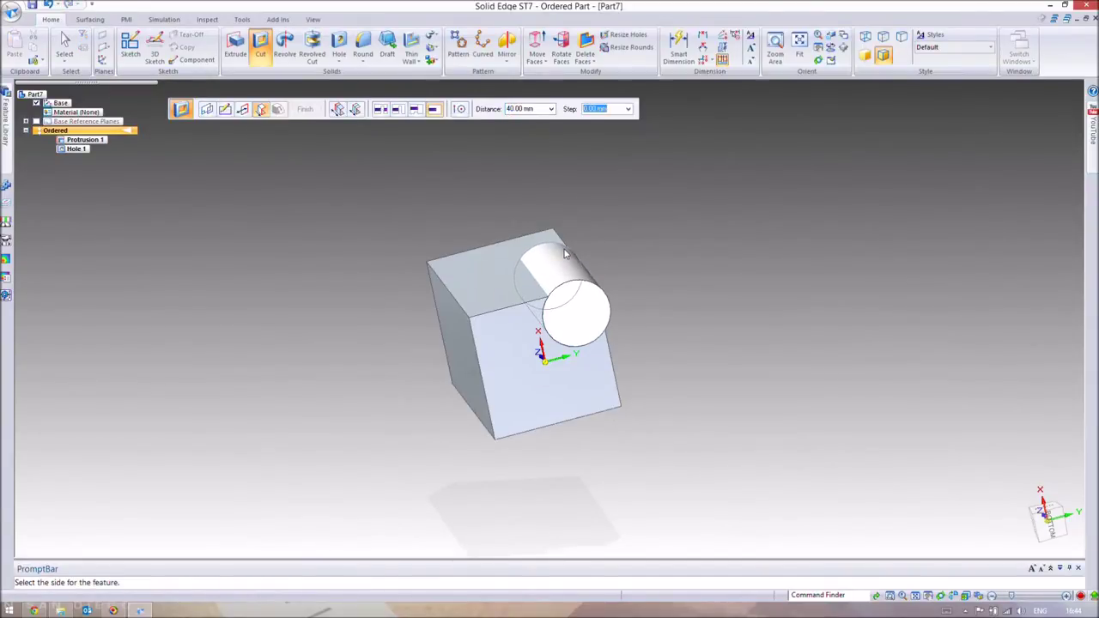
{"action": "left_click", "coordinate": [564, 253]}
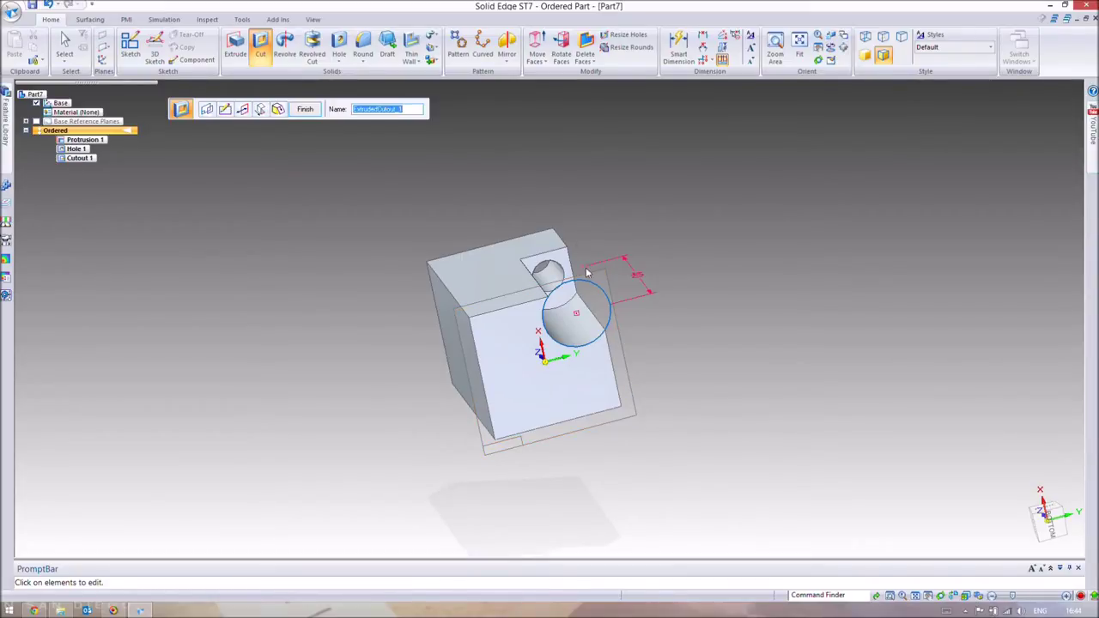
{"action": "left_click", "coordinate": [306, 110]}
Step: Chamfer the block's top edge on the -Y side with a 4 mm setback and finish the feature
{"action": "middle_click_drag", "start_coordinate": [574, 191], "coordinate": [654, 328]}
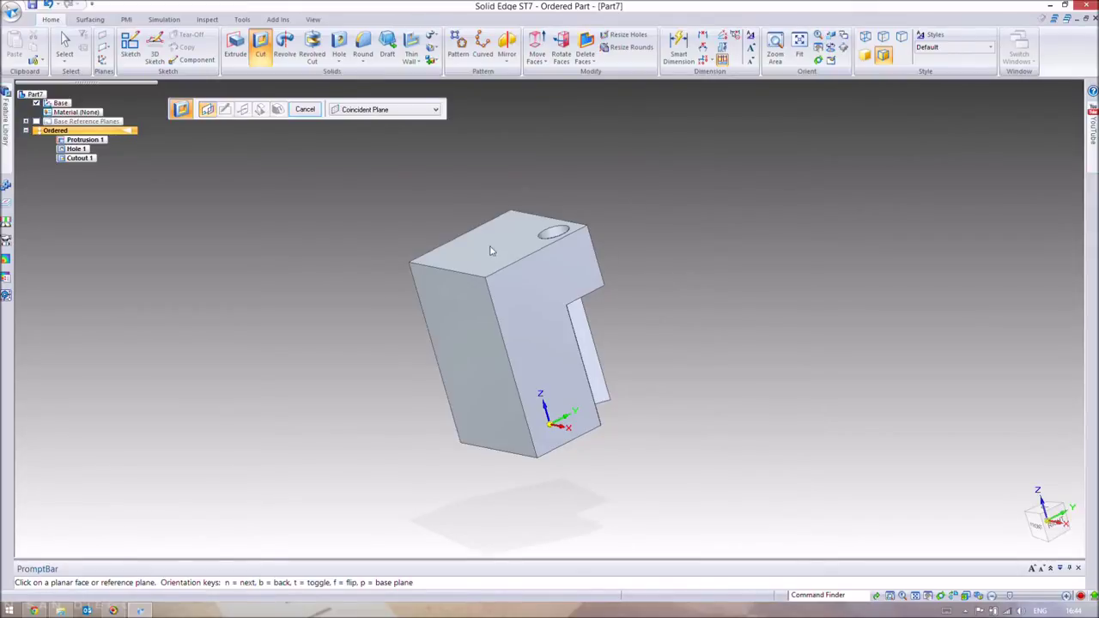
{"action": "key", "text": "ctrl+f"}
{"action": "key", "text": "ctrl+i"}
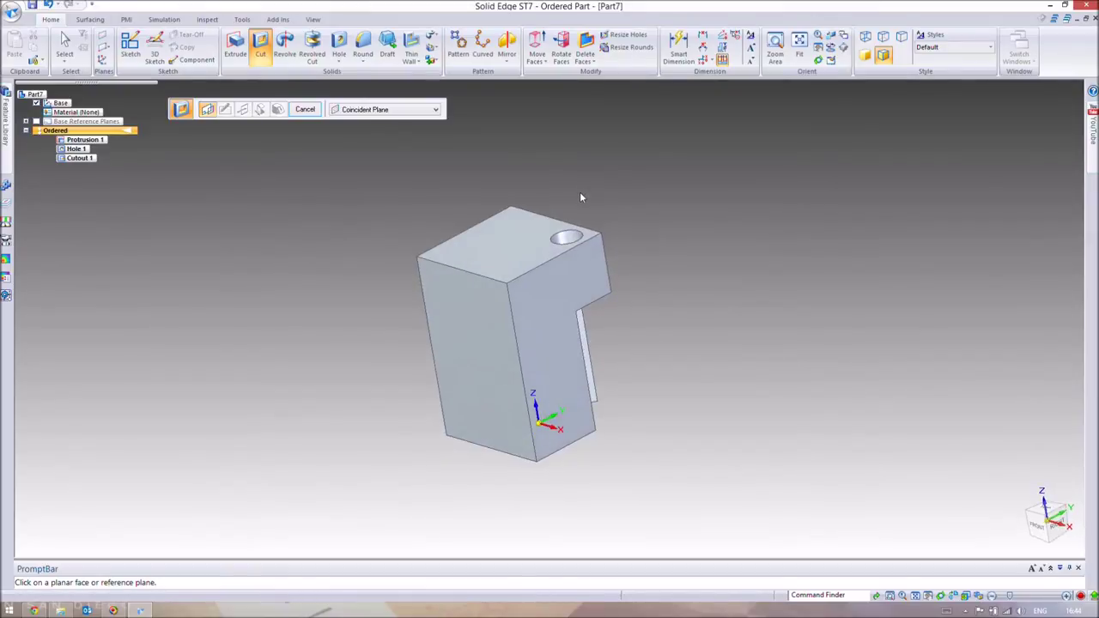
{"action": "middle_click_drag", "start_coordinate": [579, 198], "coordinate": [556, 198]}
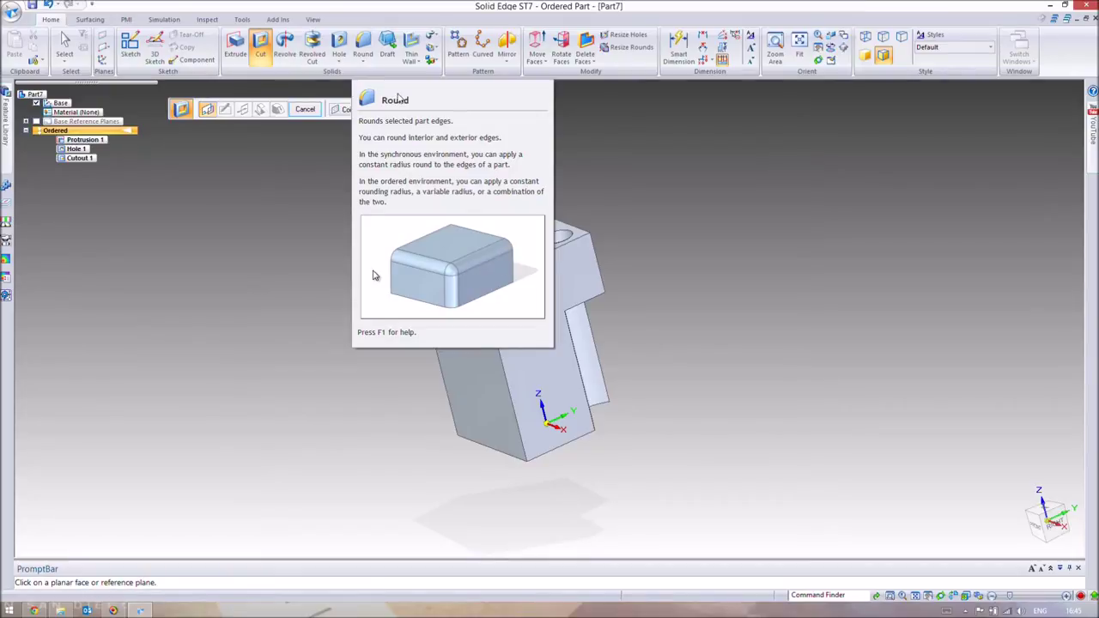
{"action": "left_click", "coordinate": [363, 60]}
{"action": "left_click", "coordinate": [378, 86]}
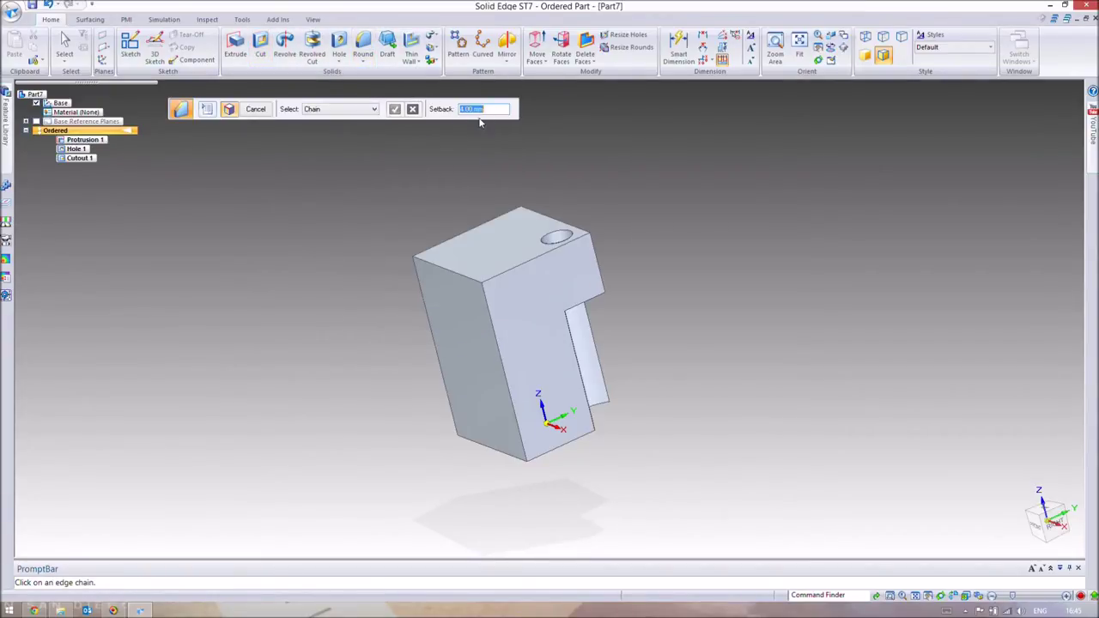
{"action": "left_click", "coordinate": [459, 274]}
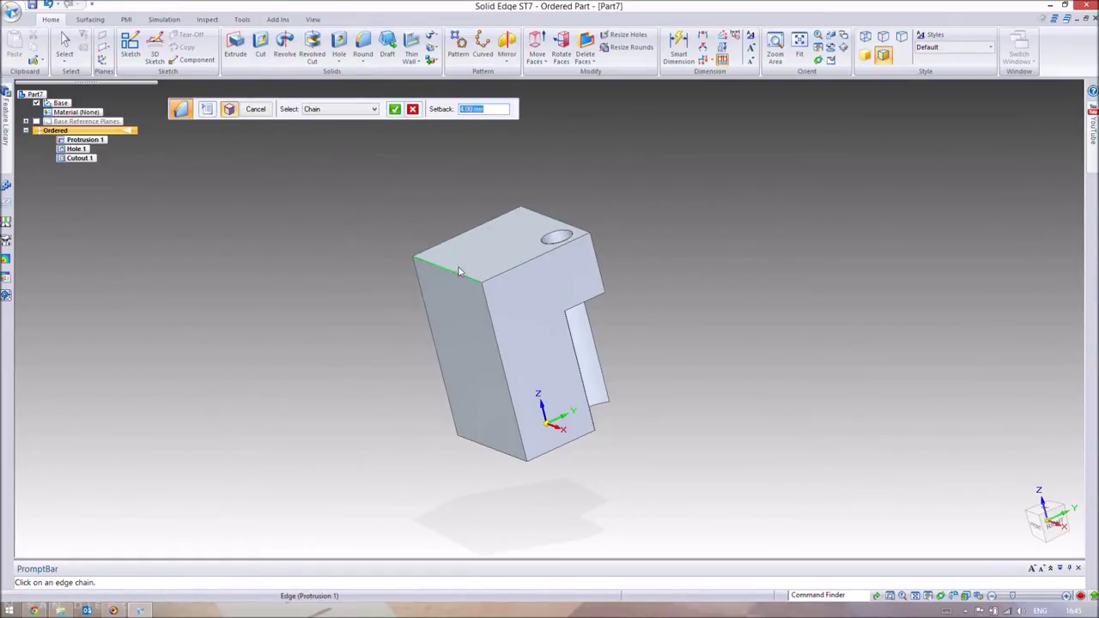
{"action": "left_click", "coordinate": [394, 110]}
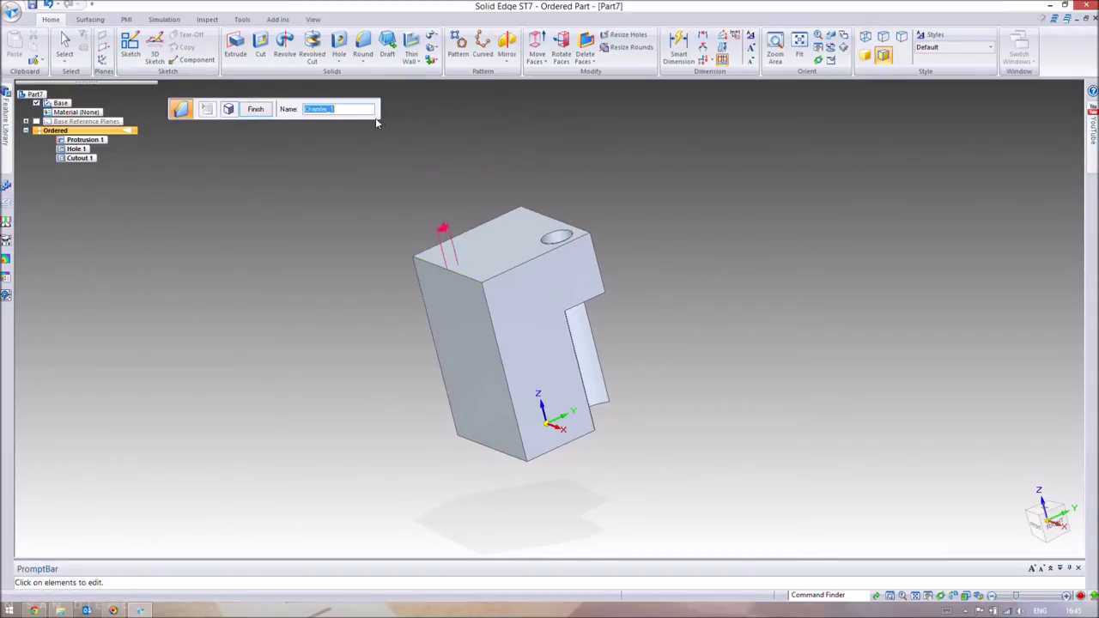
{"action": "left_click", "coordinate": [256, 110]}
{"action": "key", "text": "ctrl+f"}
{"action": "mouse_move", "coordinate": [750, 299]}
{"action": "middle_mouse_down"}
{"action": "mouse_move", "coordinate": [772, 304]}
{"action": "mouse_move", "coordinate": [758, 316]}
{"action": "middle_mouse_up"}
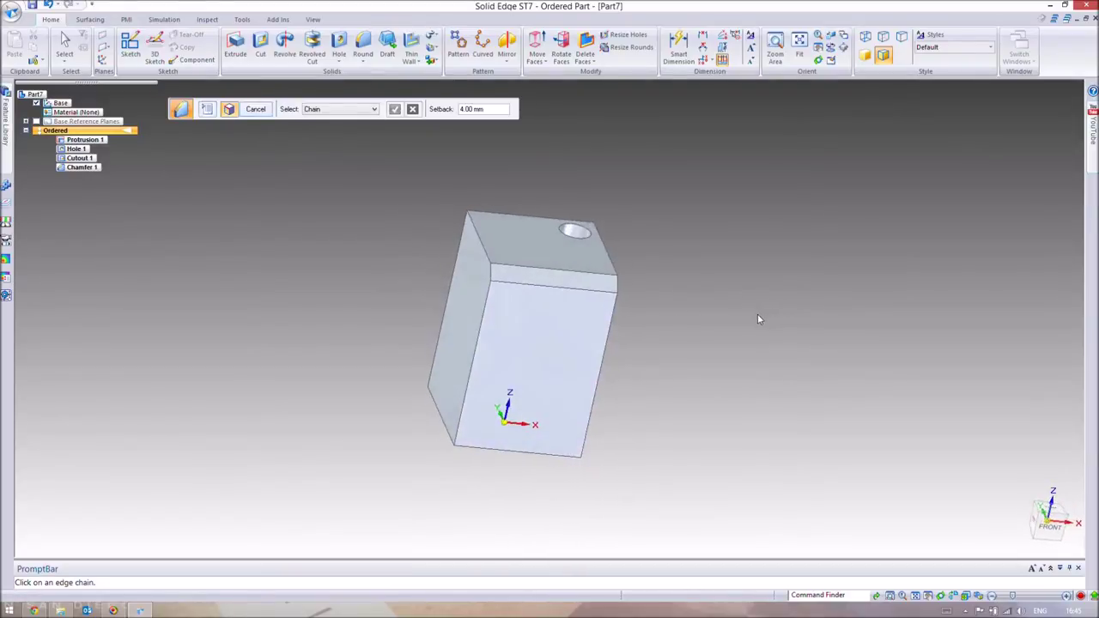
Step: Chamfer the top edge on the -X side, the three vertical edges away from the hole and the straight bottom edges with a 4 mm setback
{"action": "left_click", "coordinate": [363, 62]}
{"action": "left_click", "coordinate": [391, 88]}
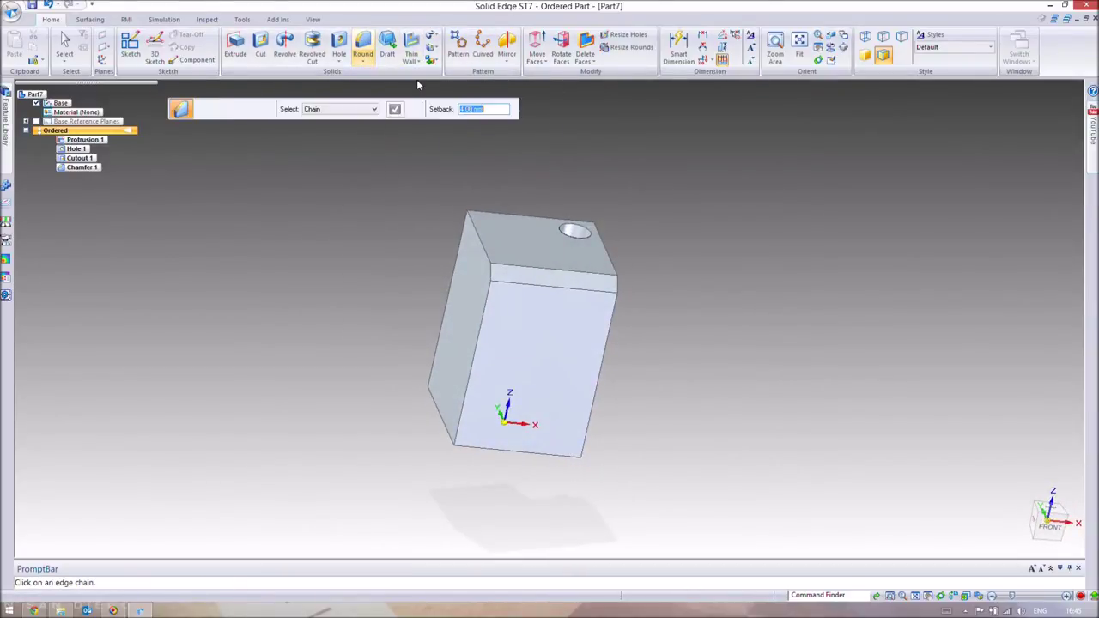
{"action": "left_click", "coordinate": [334, 110]}
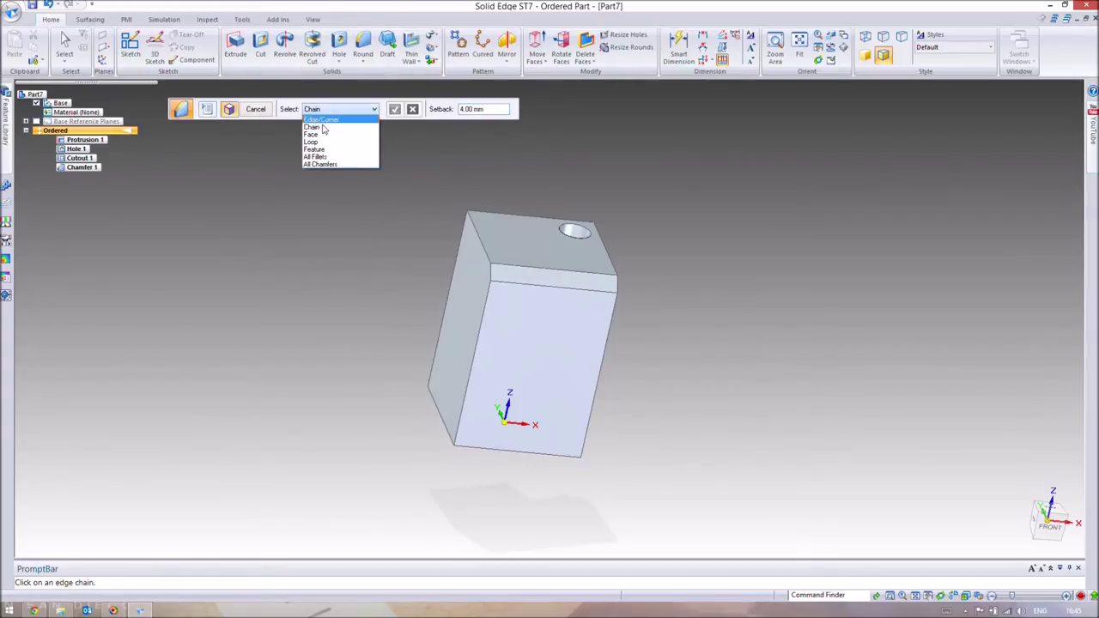
{"action": "left_click", "coordinate": [321, 128]}
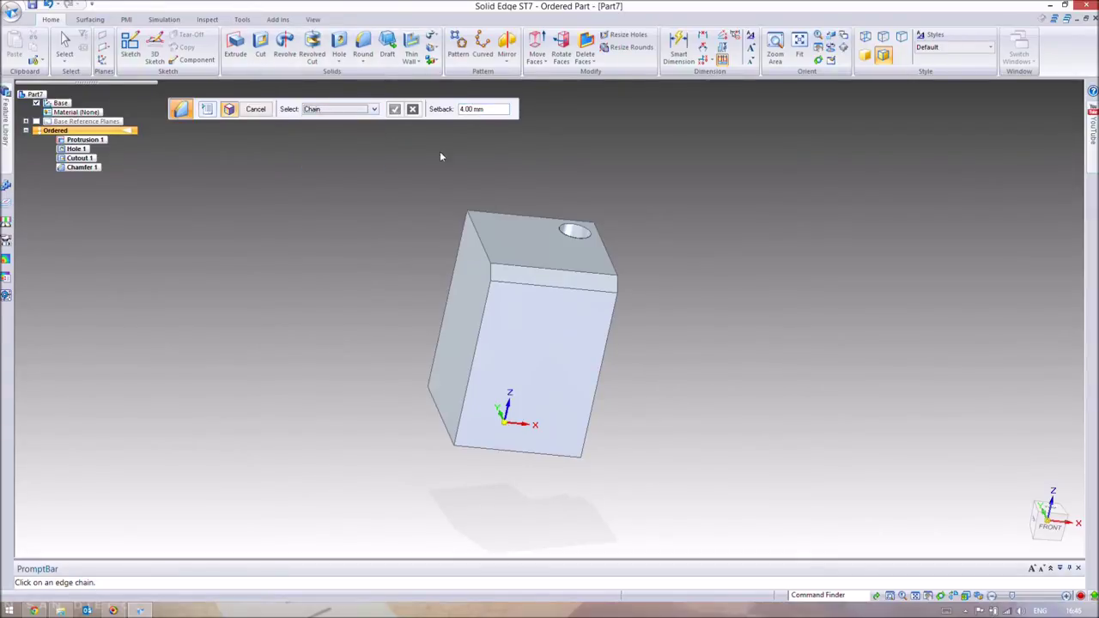
{"action": "left_click", "coordinate": [478, 240]}
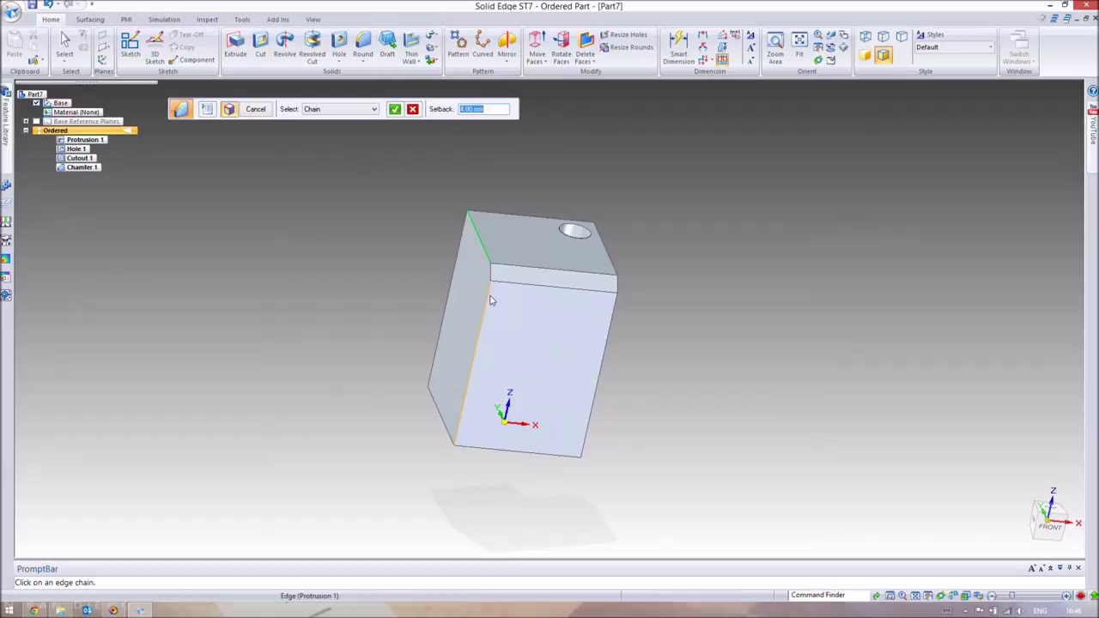
{"action": "middle_click_drag", "start_coordinate": [502, 333], "coordinate": [437, 404]}
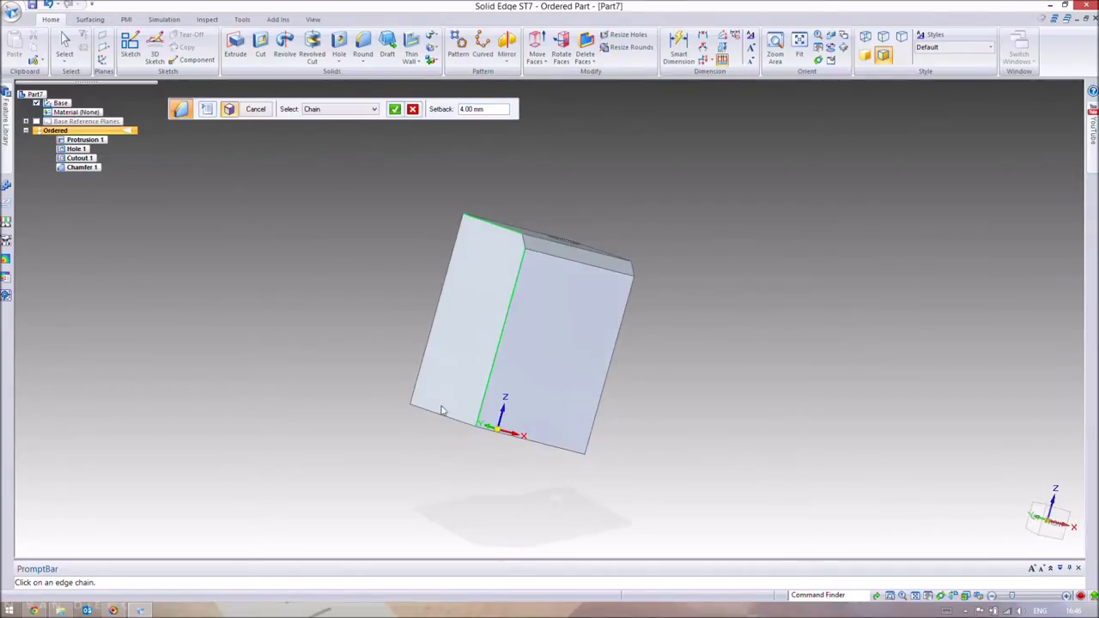
{"action": "left_click", "coordinate": [530, 444]}
{"action": "left_click", "coordinate": [427, 365]}
{"action": "left_click", "coordinate": [599, 404]}
{"action": "left_click", "coordinate": [487, 225]}
{"action": "middle_click_drag", "start_coordinate": [528, 339], "coordinate": [437, 416]}
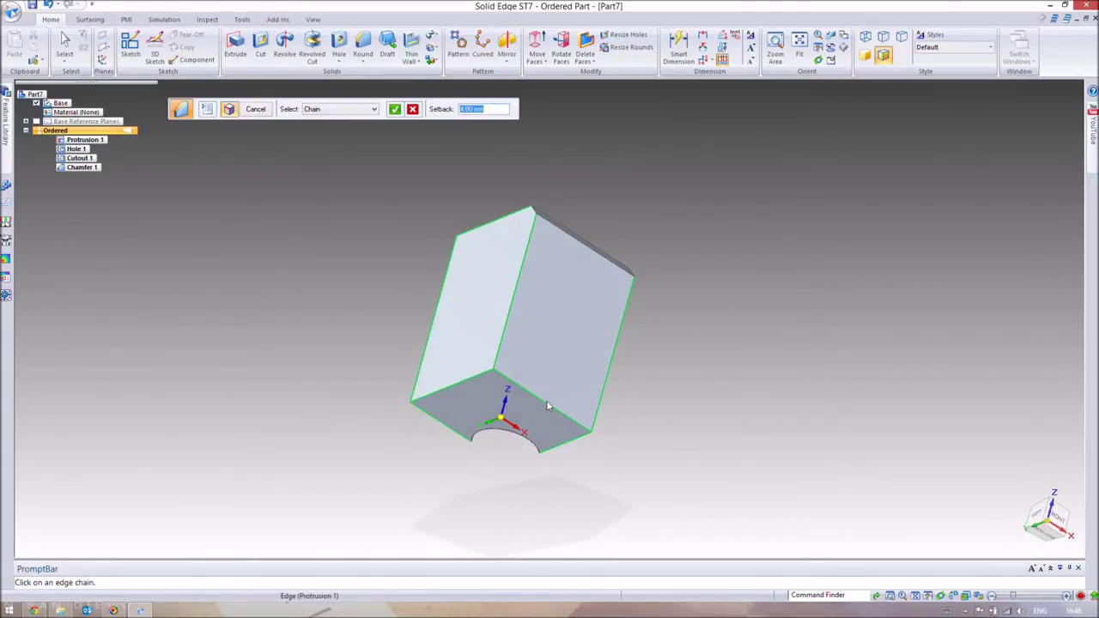
{"action": "middle_click_drag", "start_coordinate": [503, 369], "coordinate": [362, 288]}
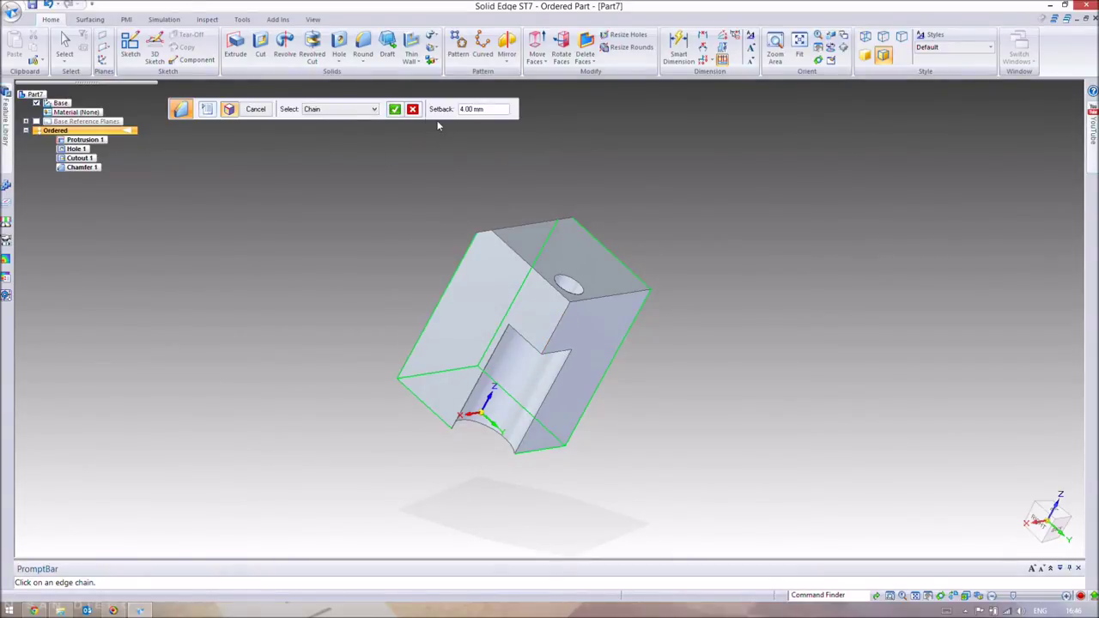
{"action": "left_click", "coordinate": [392, 109]}
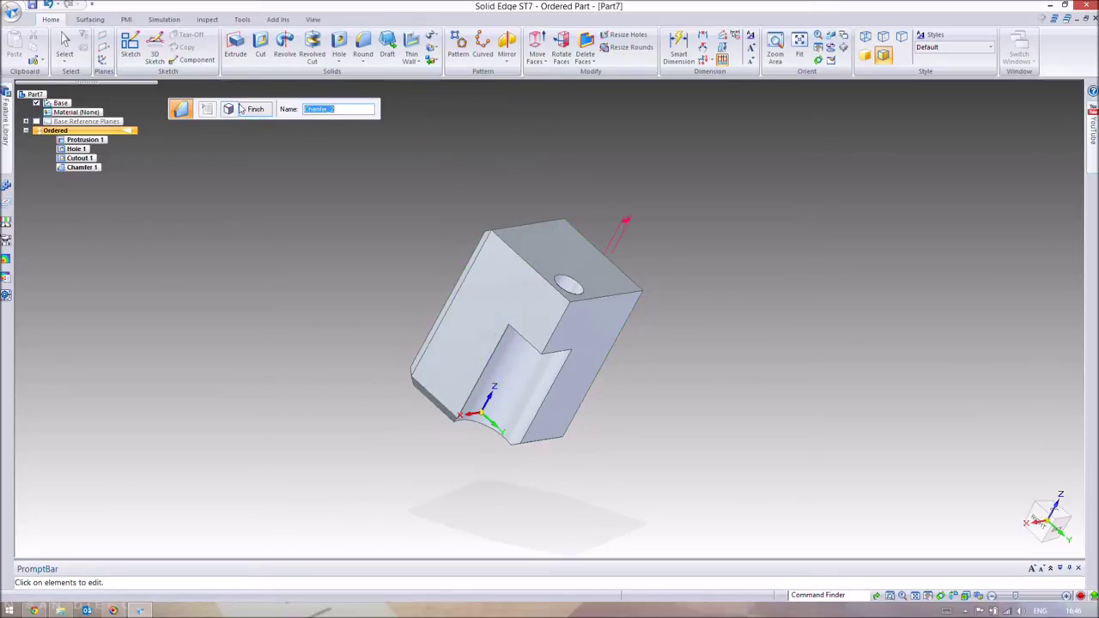
{"action": "left_click", "coordinate": [260, 110]}
{"action": "key", "text": "ctrl+f"}
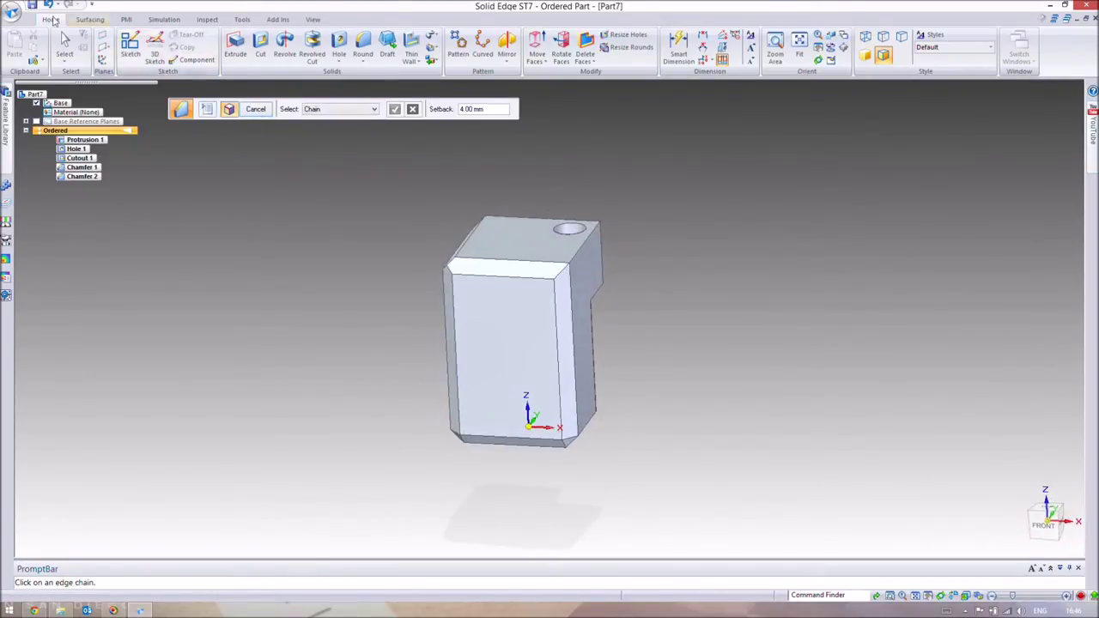
{"action": "left_click", "coordinate": [64, 44]}
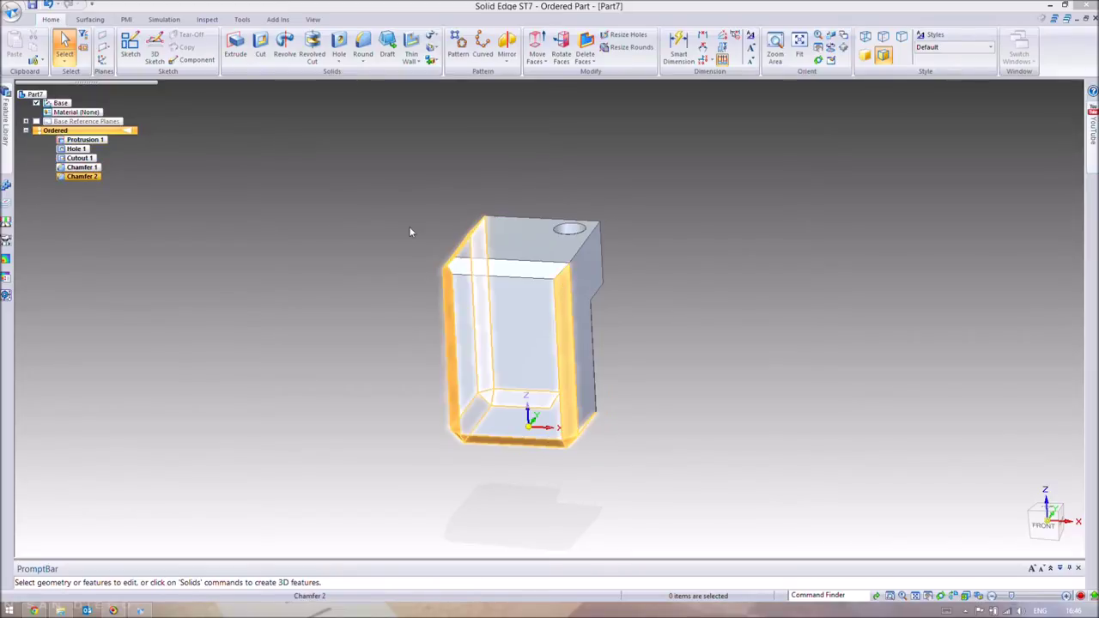
Step: Apply the Wood, Mahogany material to the part from the Material Table
{"action": "left_click", "coordinate": [13, 13]}
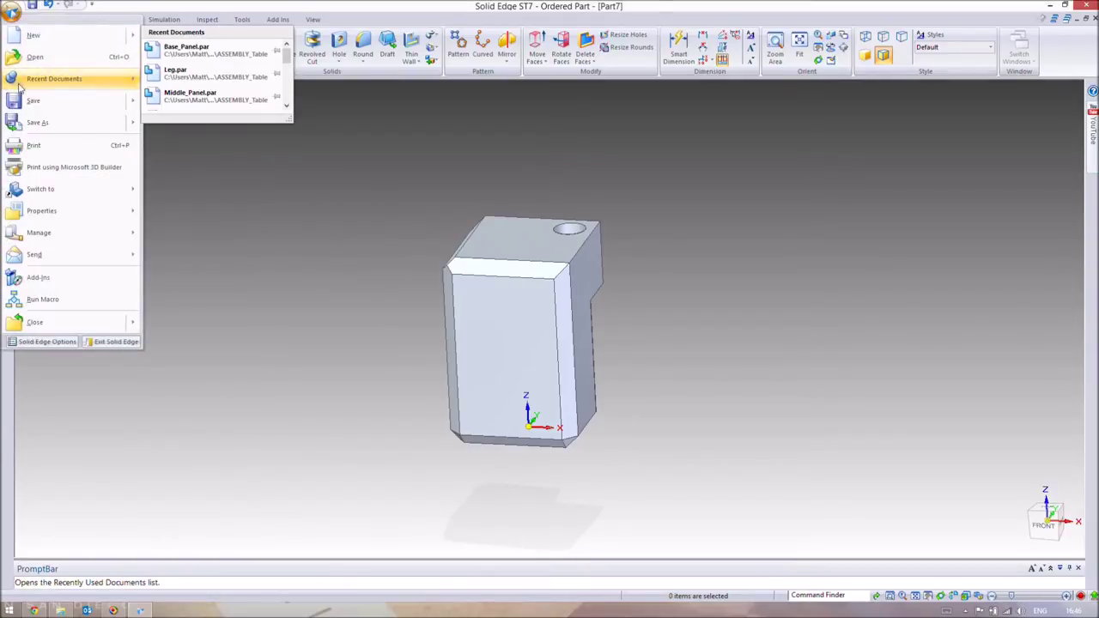
{"action": "mouse_move", "coordinate": [42, 215]}
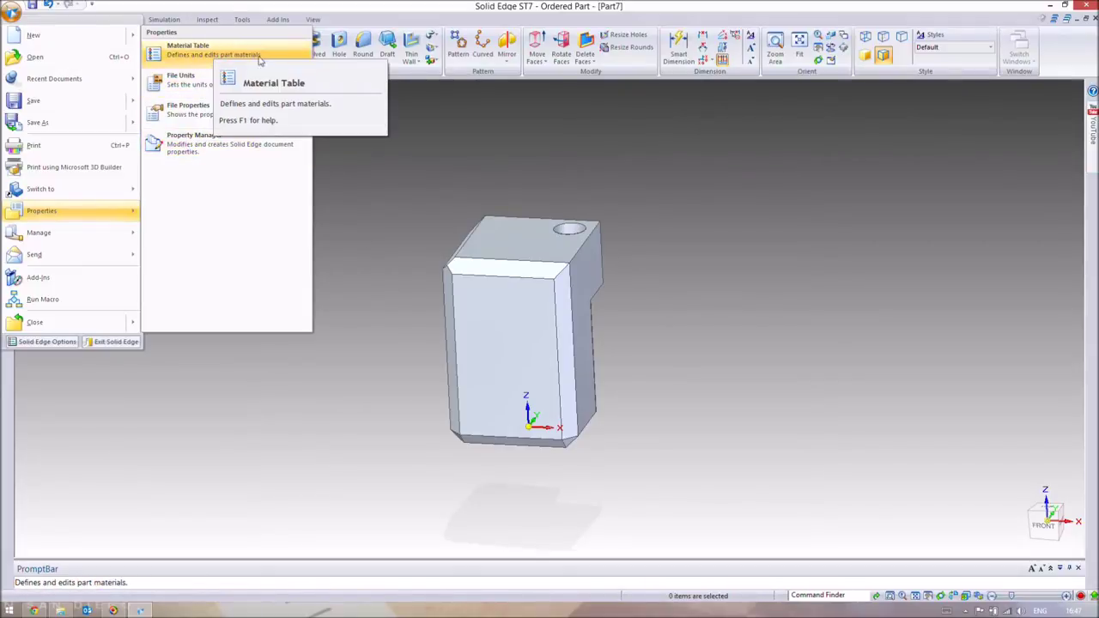
{"action": "left_click", "coordinate": [285, 55]}
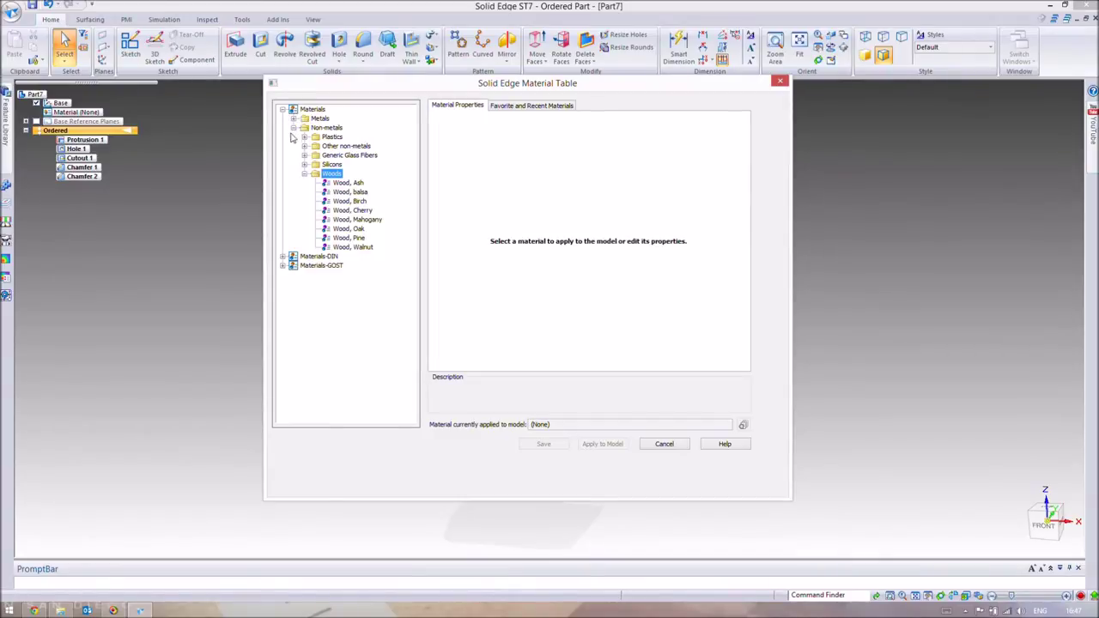
{"action": "left_click", "coordinate": [369, 220]}
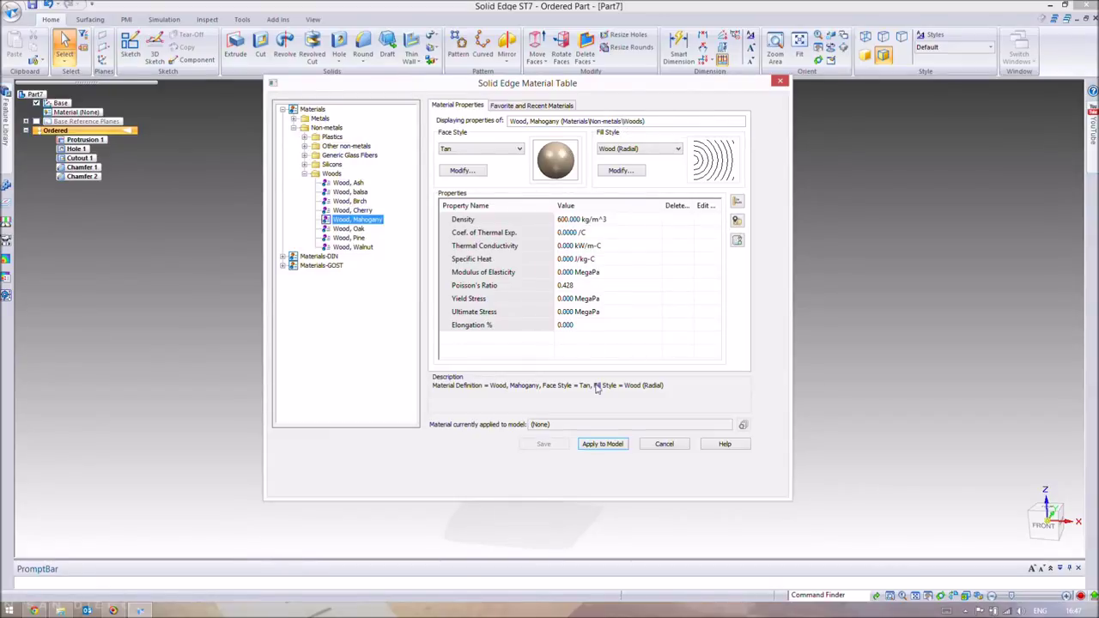
{"action": "left_click", "coordinate": [601, 445]}
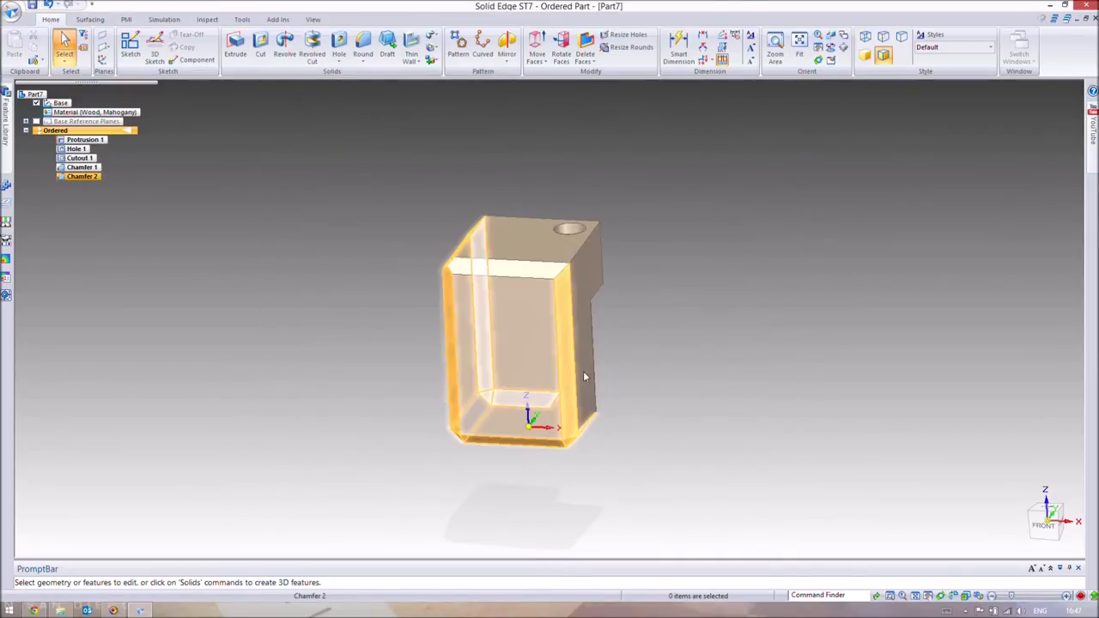
{"action": "mouse_move", "coordinate": [600, 367]}
{"action": "middle_mouse_down"}
{"action": "mouse_move", "coordinate": [491, 360]}
{"action": "mouse_move", "coordinate": [605, 366]}
{"action": "middle_mouse_up"}
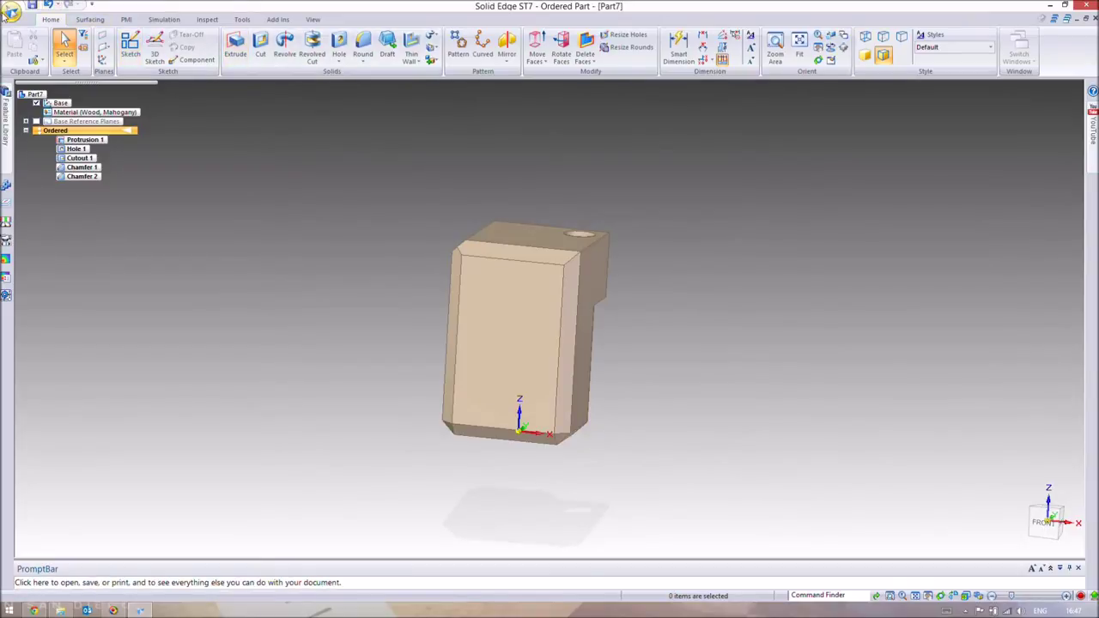
Step: Save the finished block as Leg in the ASSEMBLY_Table folder and open a new ISO Metric Part in its place
{"action": "key", "text": "ctrl+s"}
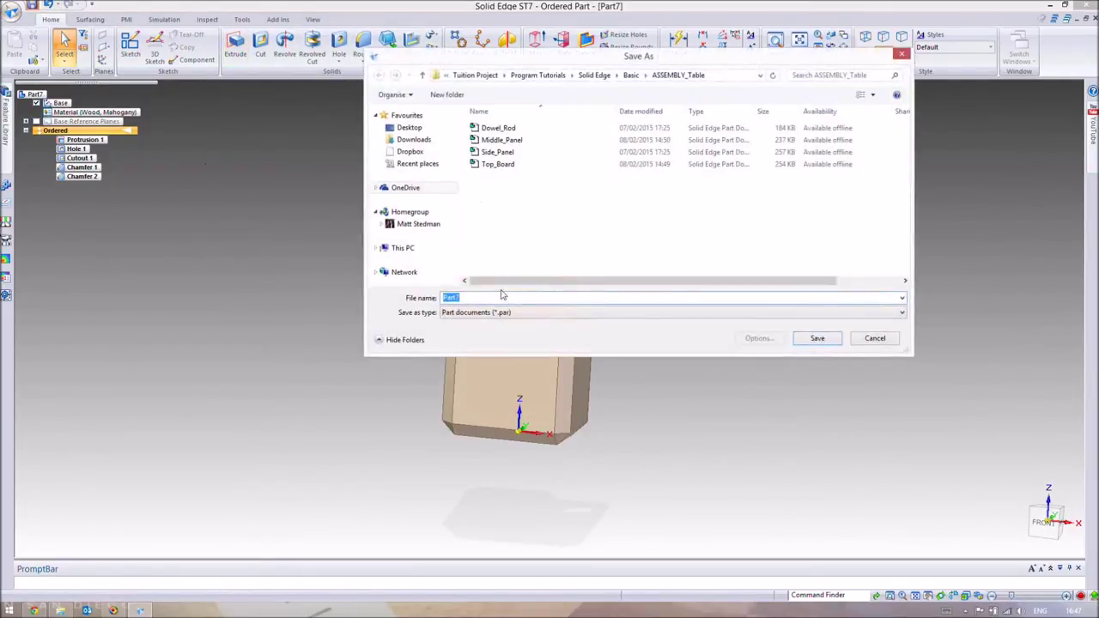
{"action": "type", "text": "Leg"}
{"action": "key", "text": "Return"}
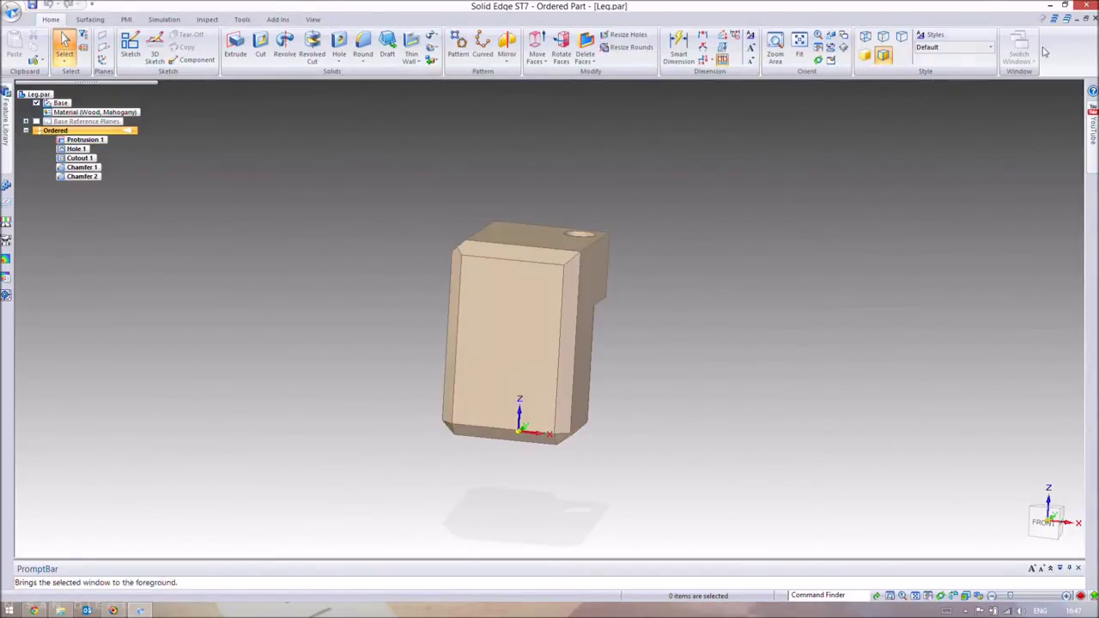
{"action": "left_click", "coordinate": [1096, 18]}
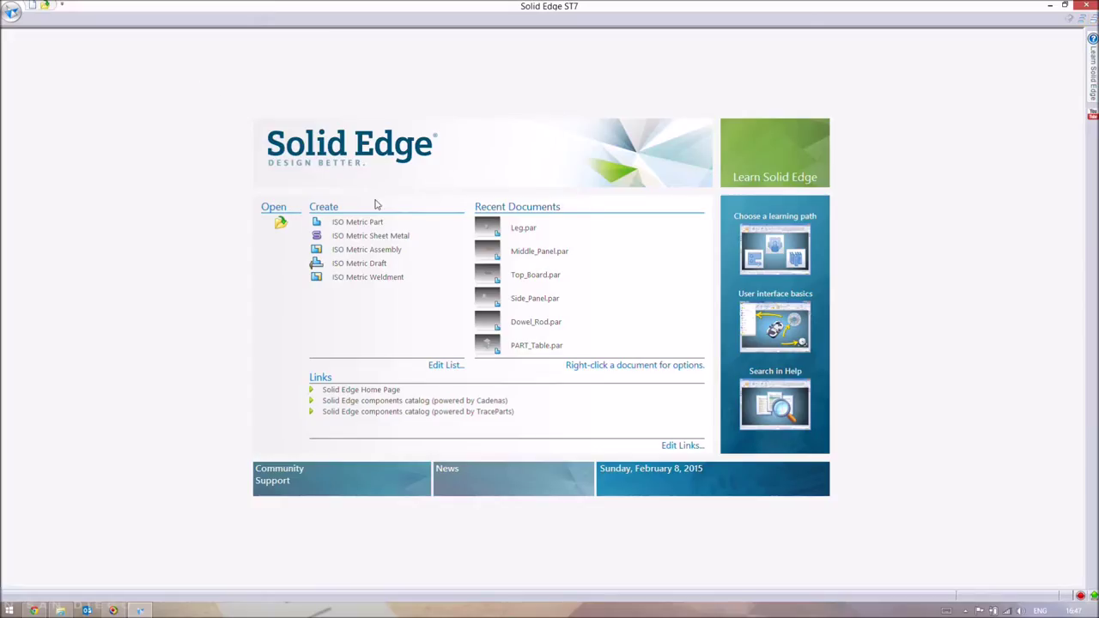
{"action": "left_click", "coordinate": [357, 223]}
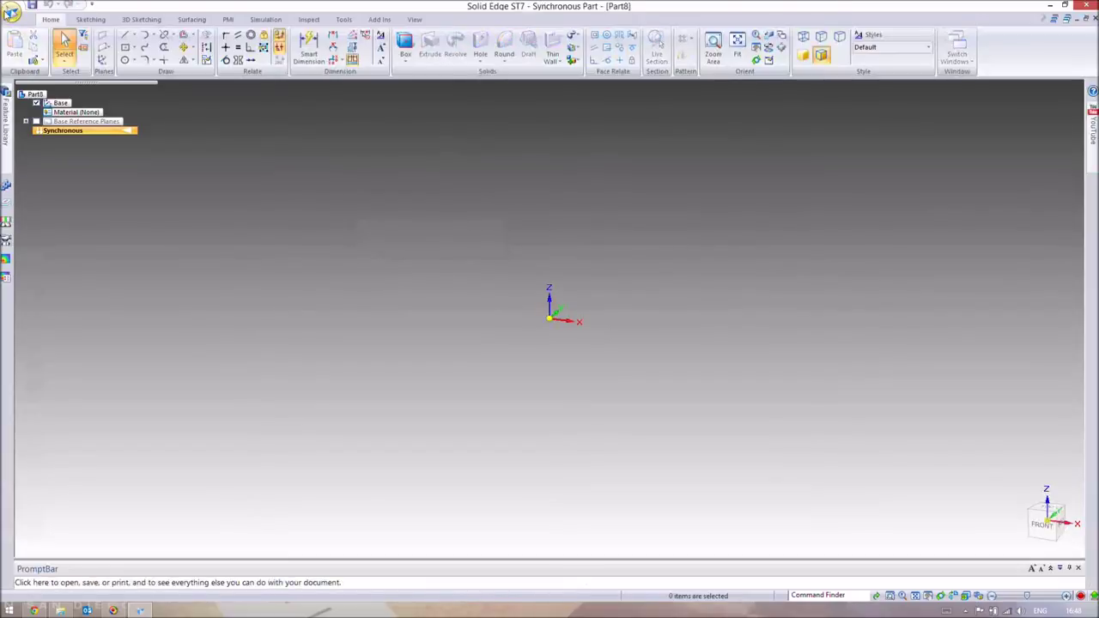
{"action": "left_click", "coordinate": [11, 10]}
{"action": "mouse_move", "coordinate": [70, 103]}
{"action": "mouse_move", "coordinate": [74, 78]}
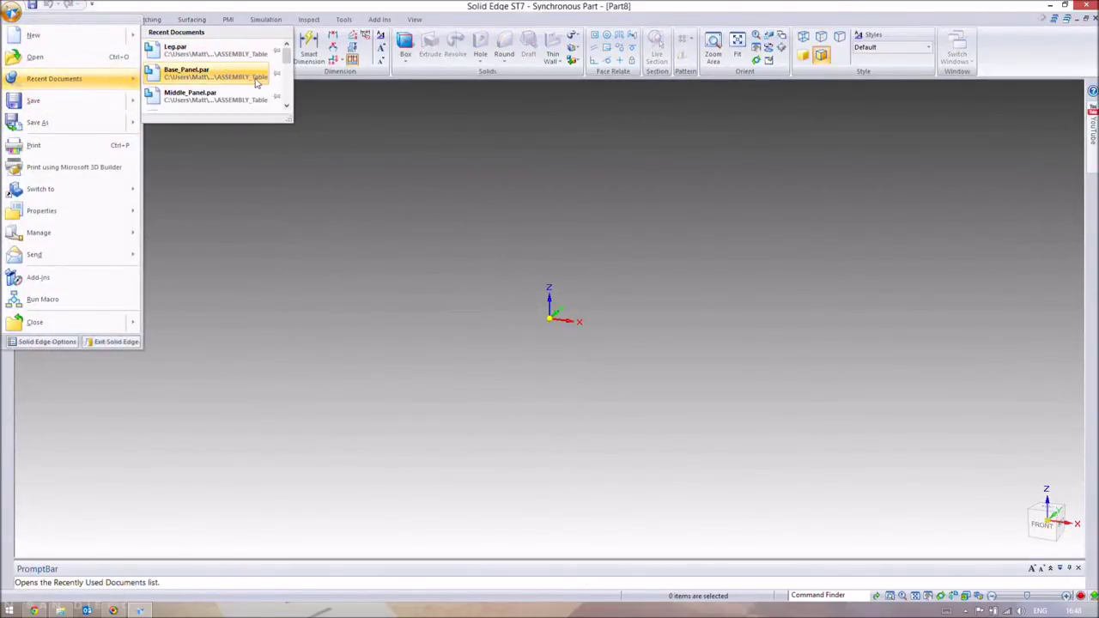
{"action": "right_click", "coordinate": [623, 249]}
{"action": "left_click", "coordinate": [508, 223]}
{"action": "middle_click_drag", "start_coordinate": [507, 224], "coordinate": [407, 246]}
Step: Switch the new part from the Synchronous to the Ordered modelling environment
{"action": "right_click", "coordinate": [84, 130]}
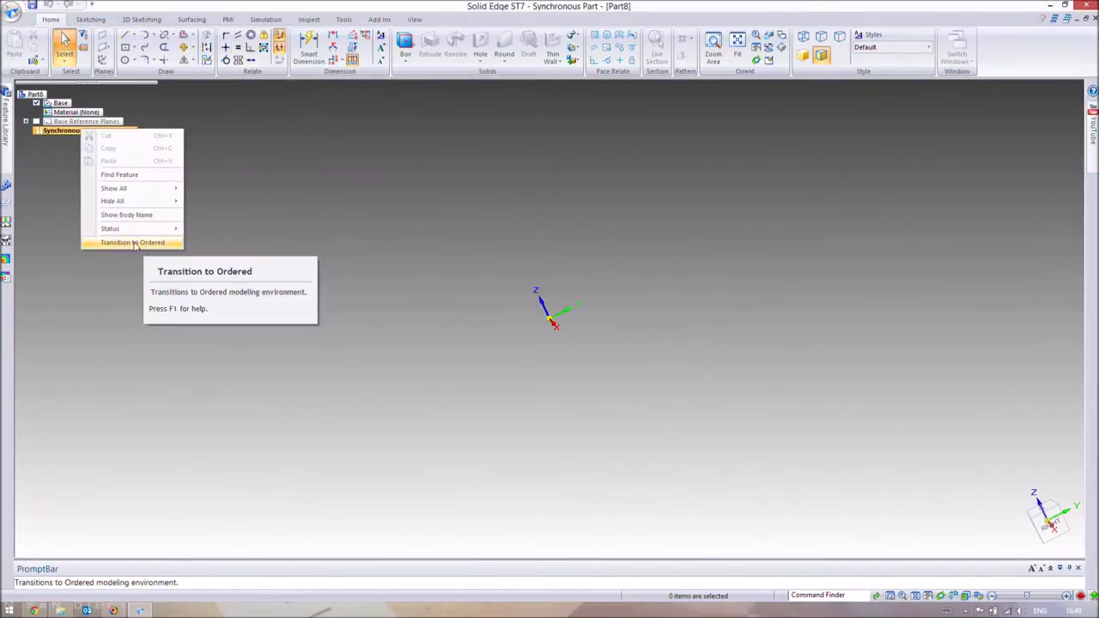
{"action": "left_click", "coordinate": [133, 243]}
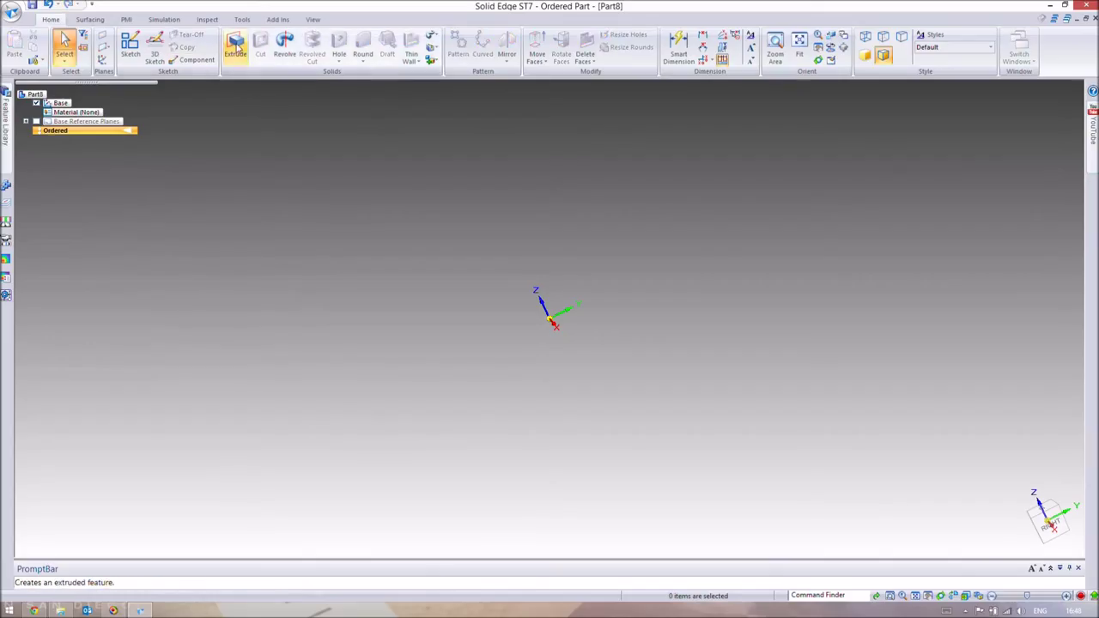
Step: Sketch a 400 × 360 mm rectangle centred on the origin in the XY plane as the extrusion profile and close the sketch
{"action": "left_click", "coordinate": [235, 47]}
{"action": "key", "text": "ctrl+t"}
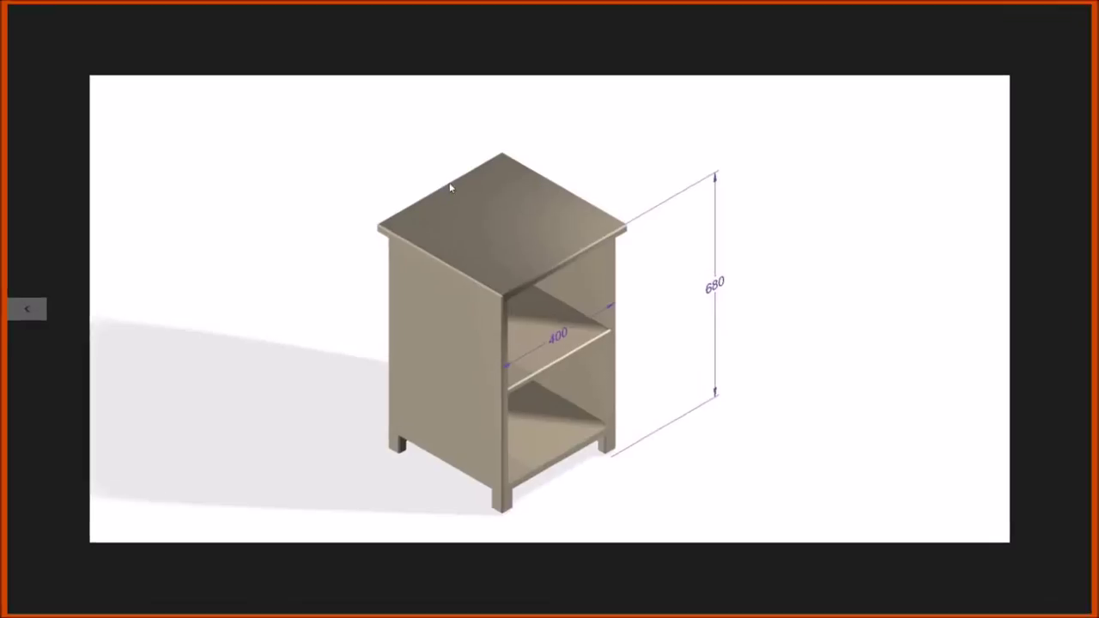
{"action": "left_click", "coordinate": [34, 309]}
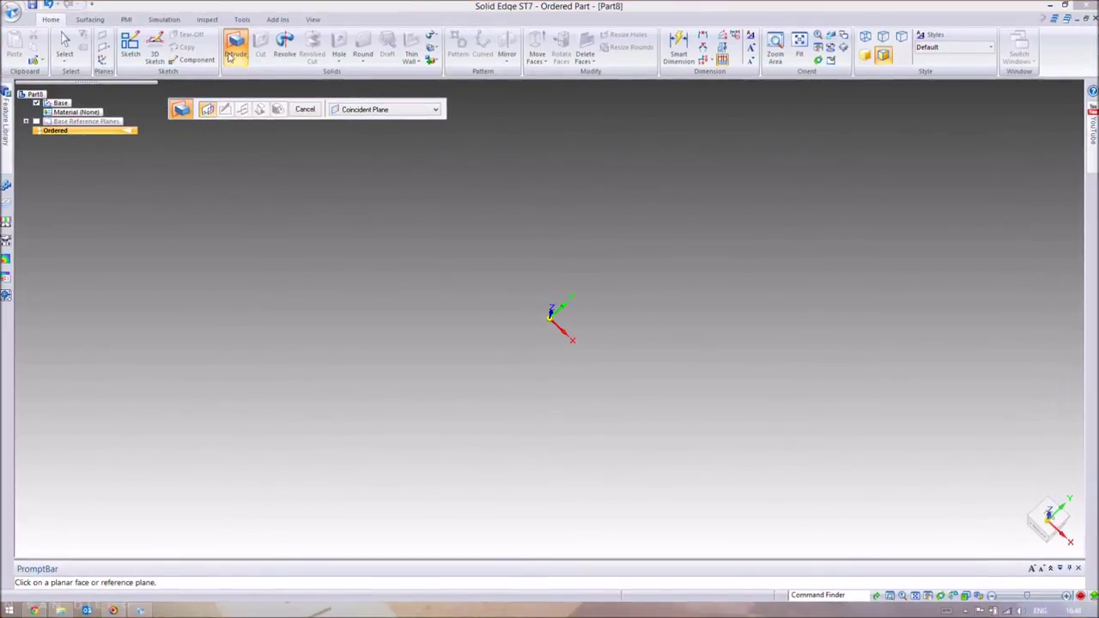
{"action": "left_click", "coordinate": [570, 300]}
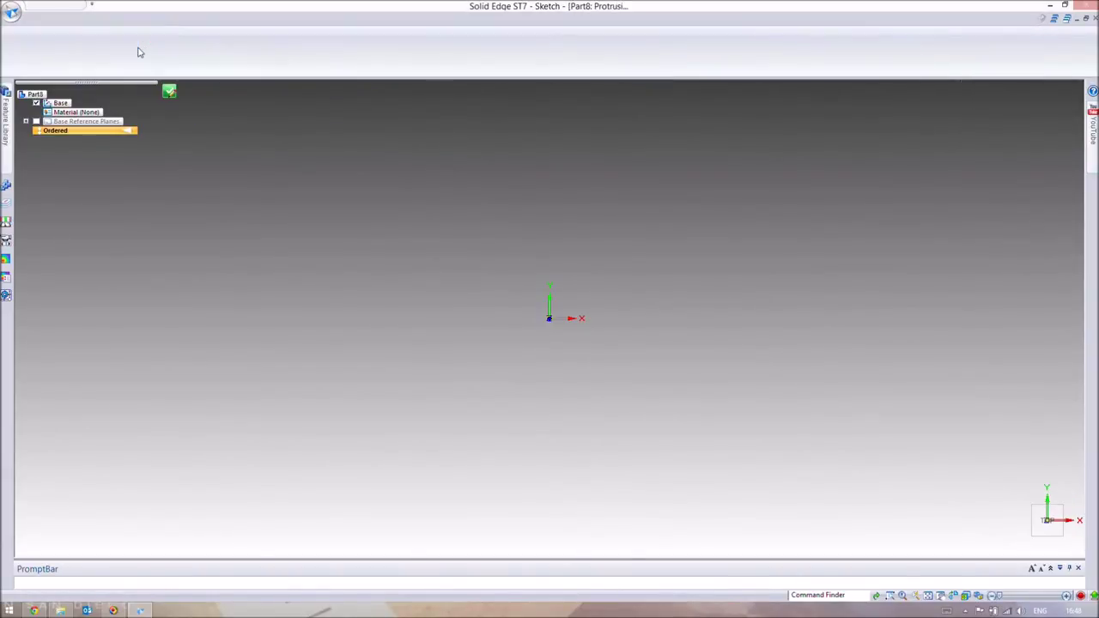
{"action": "left_click", "coordinate": [127, 48]}
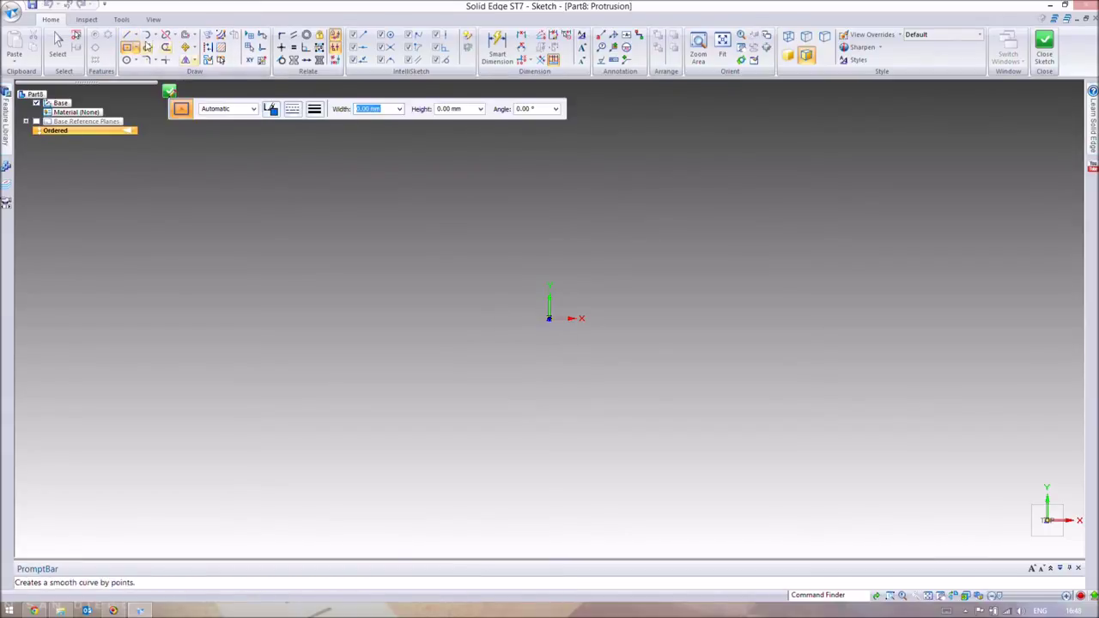
{"action": "left_click", "coordinate": [549, 318]}
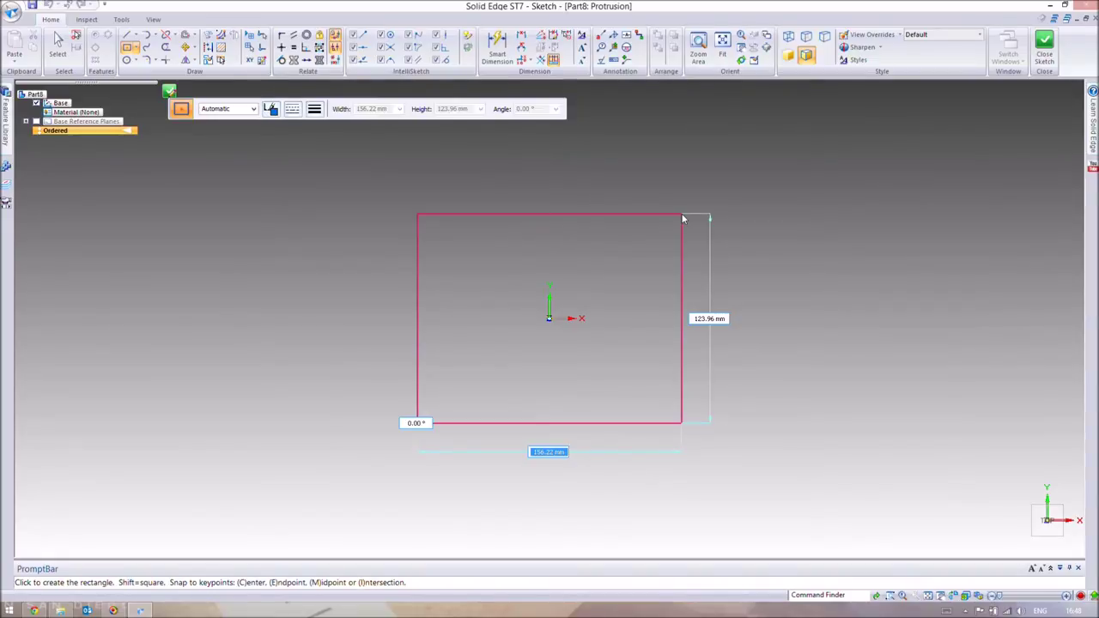
{"action": "type", "text": "400"}
{"action": "key", "text": "Tab"}
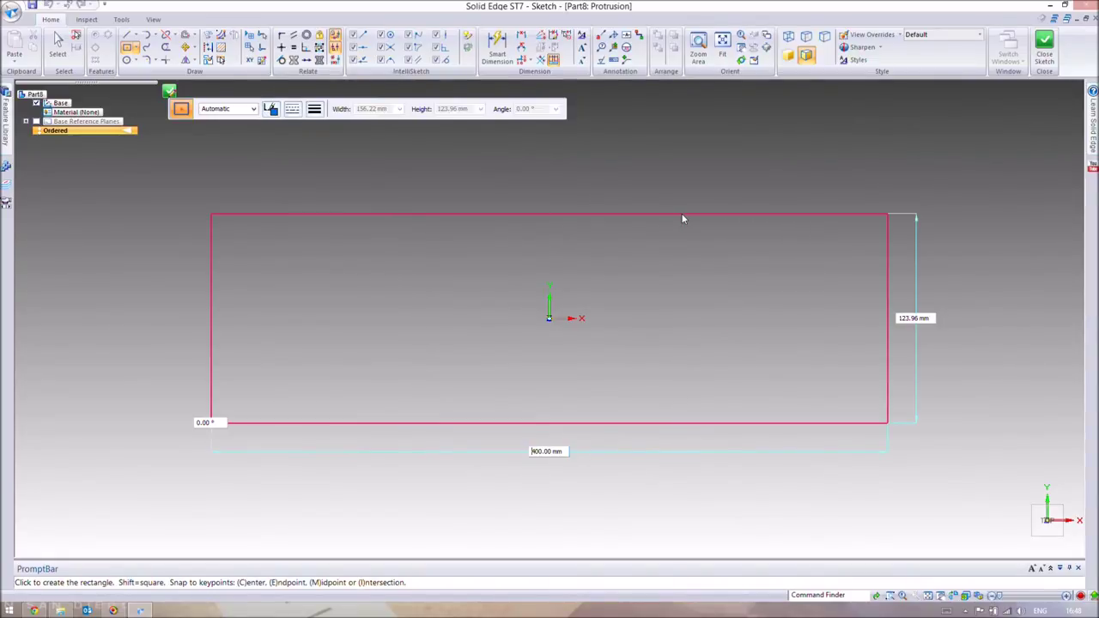
{"action": "type", "text": "360"}
{"action": "key", "text": "Tab"}
{"action": "scroll", "coordinate": [681, 219], "scroll_direction": "down", "scroll_amount": 3}
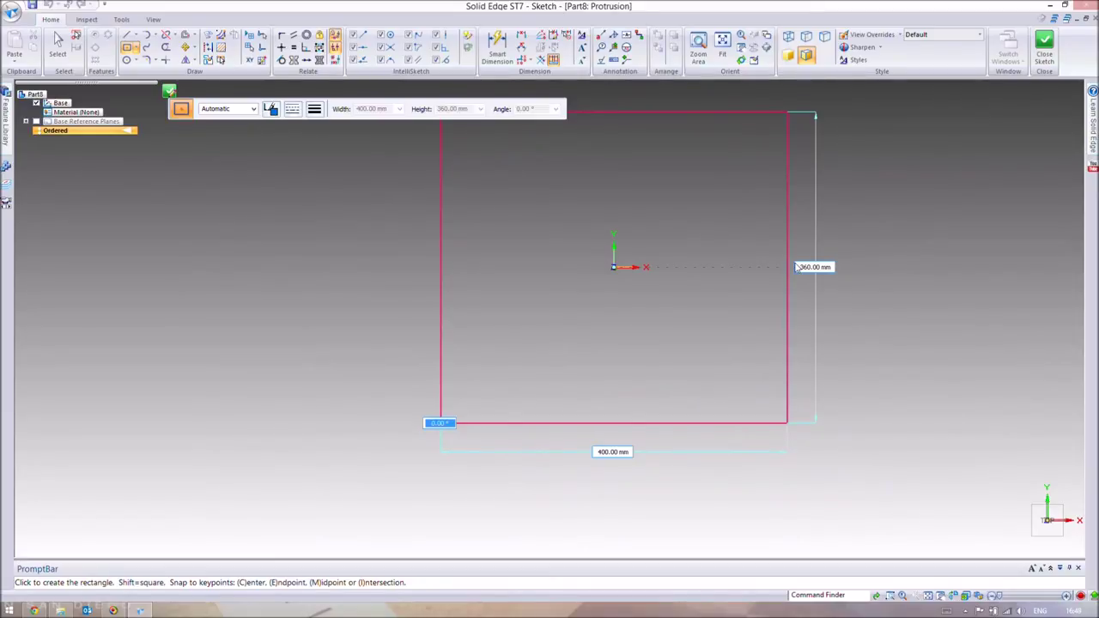
{"action": "left_click", "coordinate": [799, 267]}
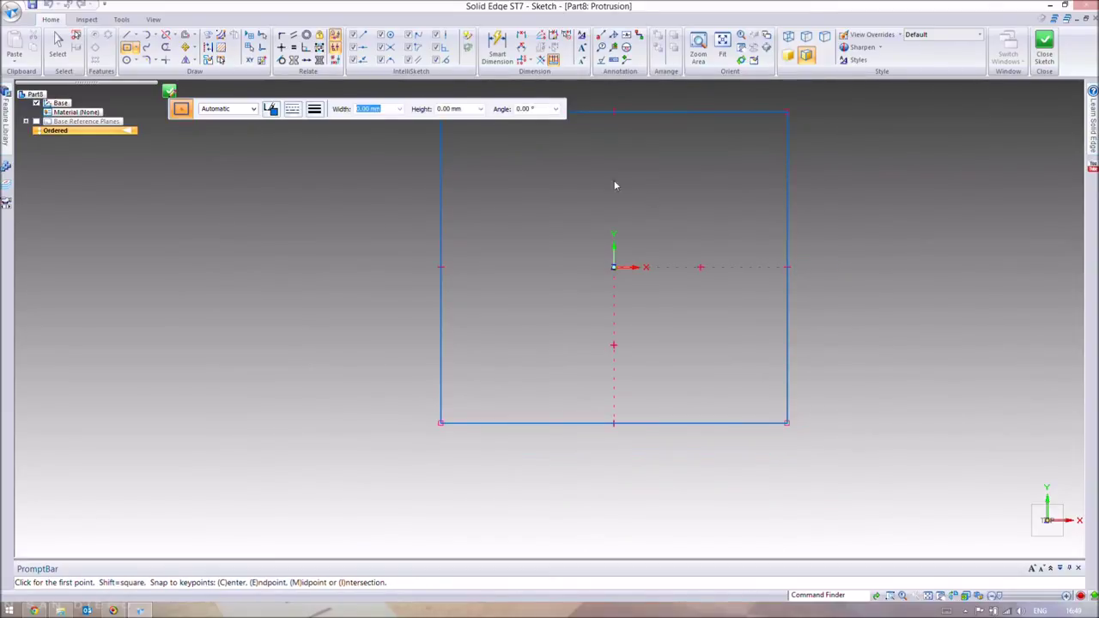
{"action": "left_click", "coordinate": [1043, 47]}
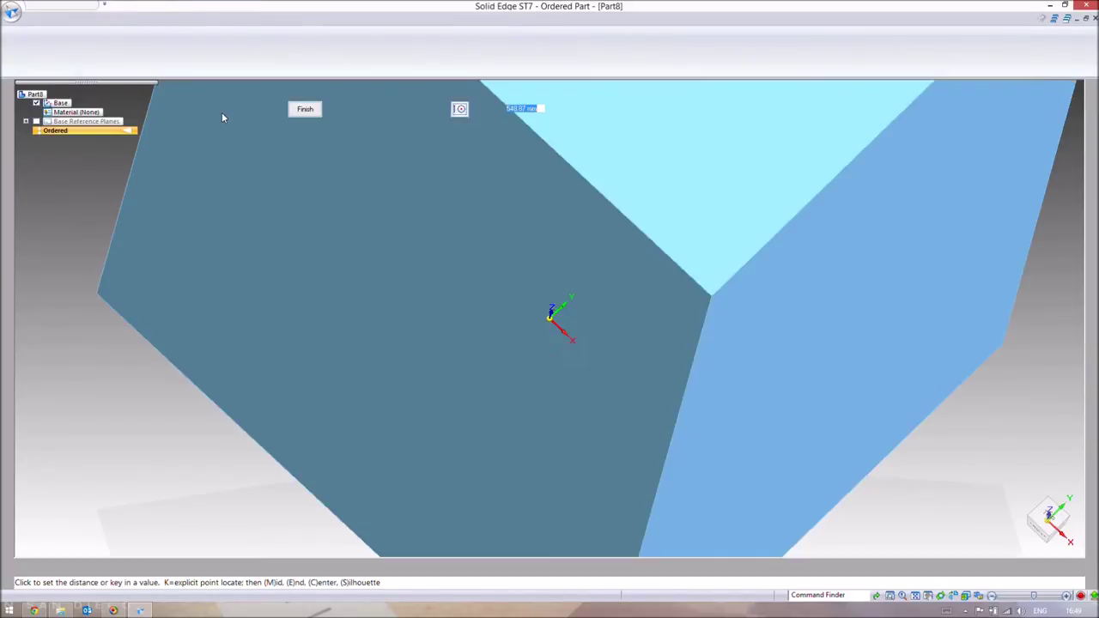
Step: Extrude the rectangle 20 mm upward and finish the protrusion
{"action": "type", "text": "20"}
{"action": "key", "text": "Tab"}
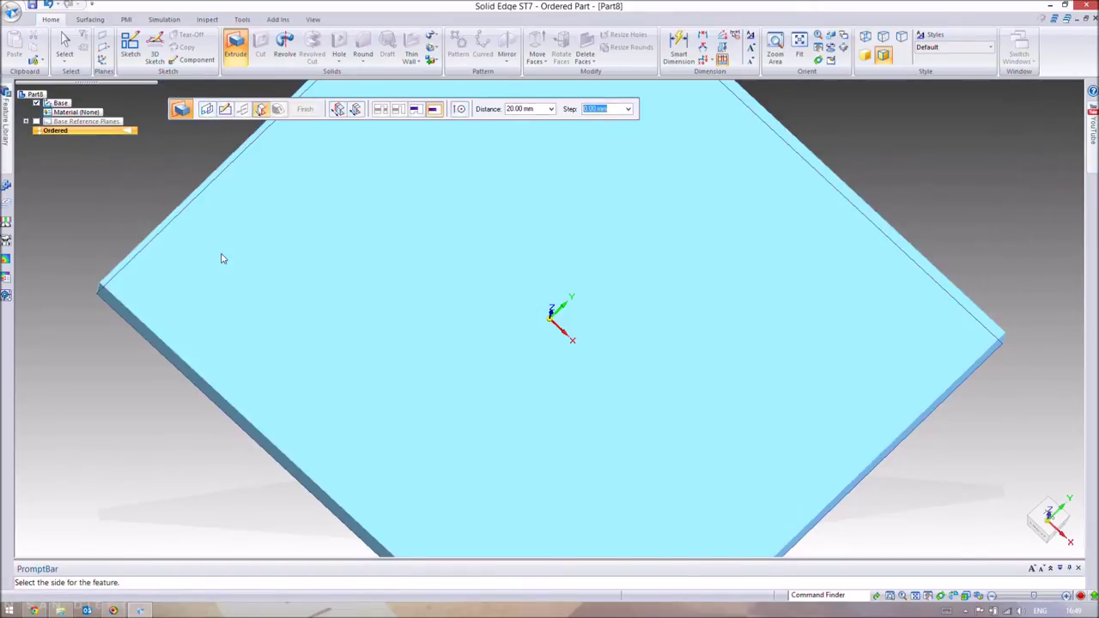
{"action": "left_click", "coordinate": [221, 259]}
{"action": "left_click", "coordinate": [303, 111]}
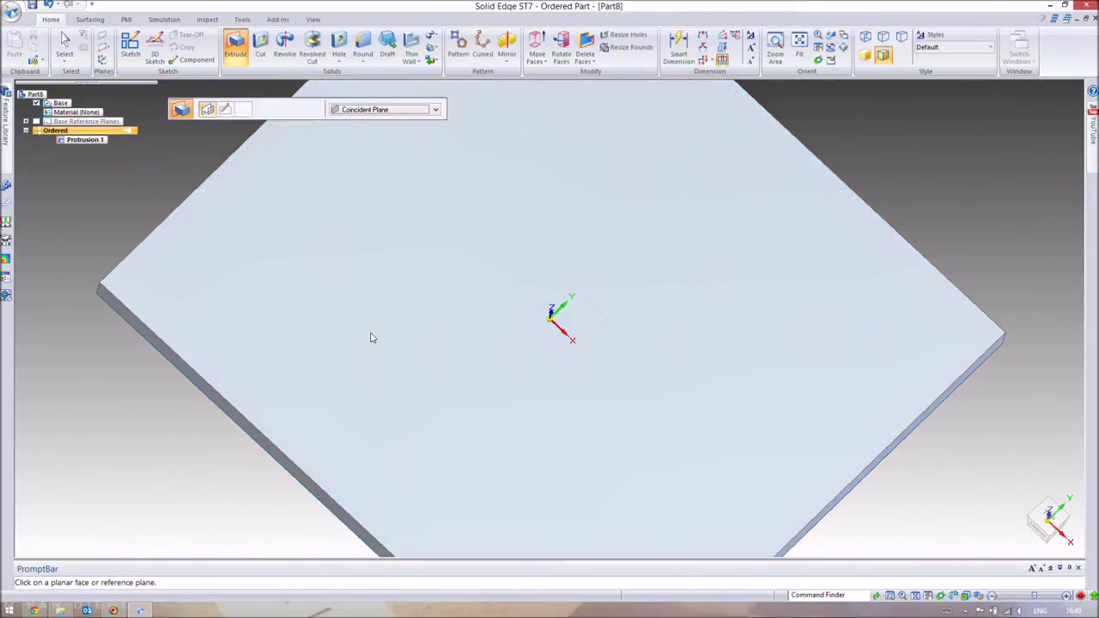
Step: Open a hole sketch on the panel's top face and dimension the -X and -Y edges
{"action": "key", "text": "ctrl+i"}
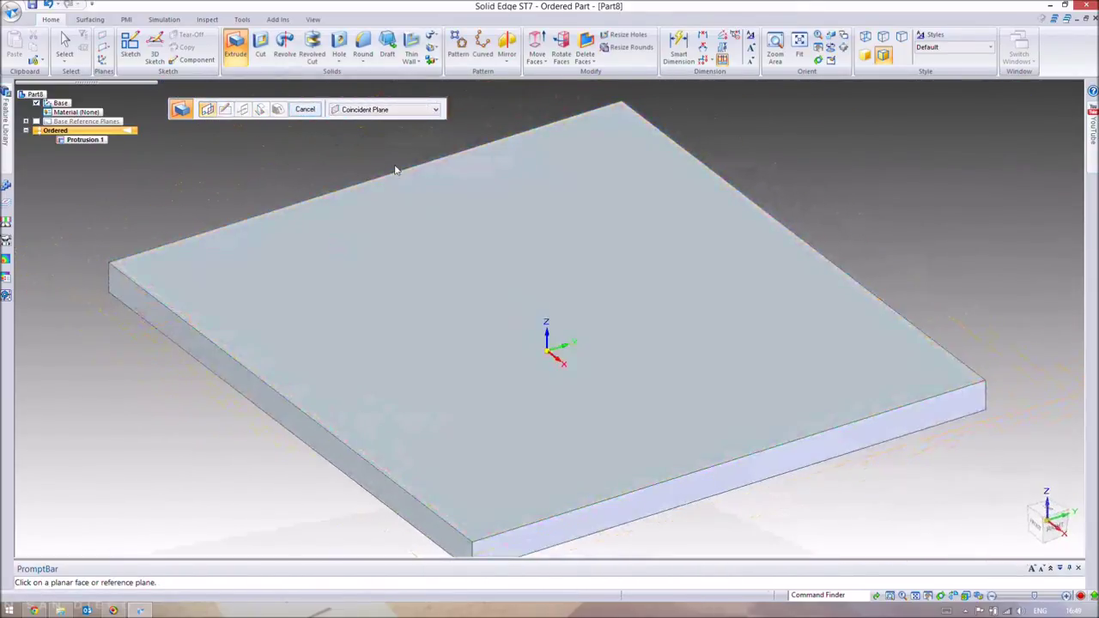
{"action": "left_click", "coordinate": [338, 45]}
{"action": "left_click", "coordinate": [341, 314]}
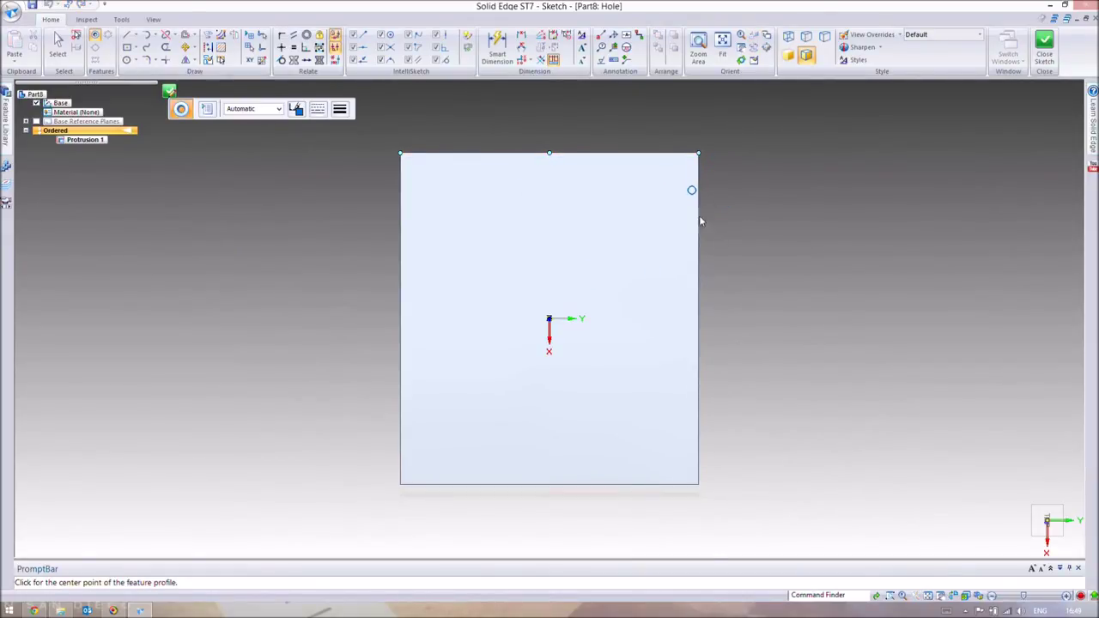
{"action": "left_click", "coordinate": [495, 43]}
{"action": "left_click", "coordinate": [462, 156]}
{"action": "left_click", "coordinate": [452, 190]}
{"action": "left_click", "coordinate": [403, 243]}
{"action": "left_click", "coordinate": [444, 247]}
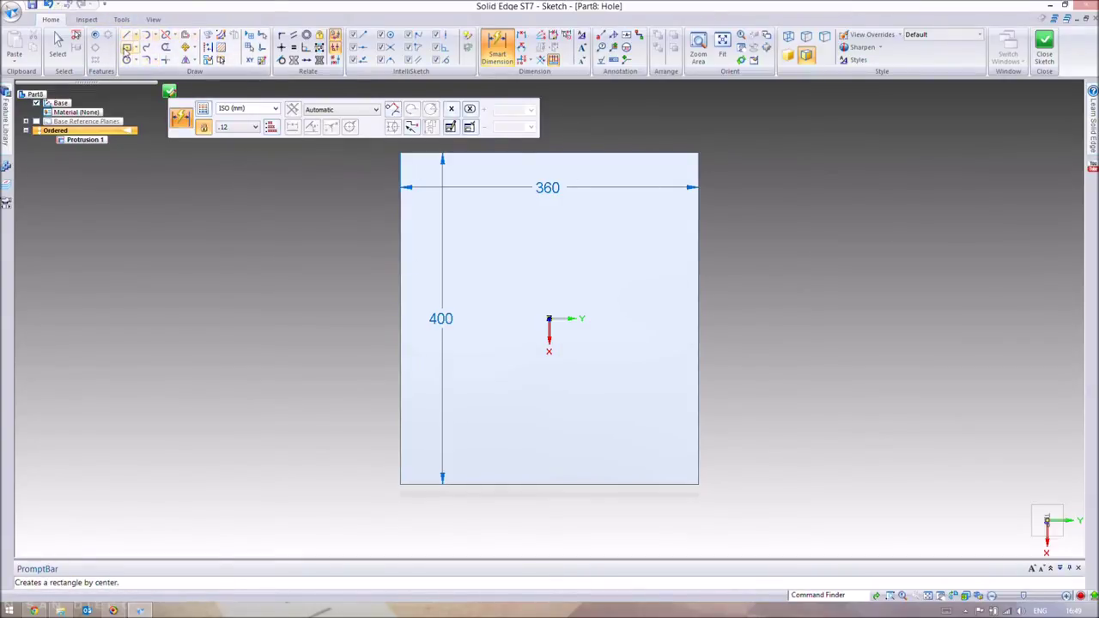
{"action": "left_click", "coordinate": [127, 35]}
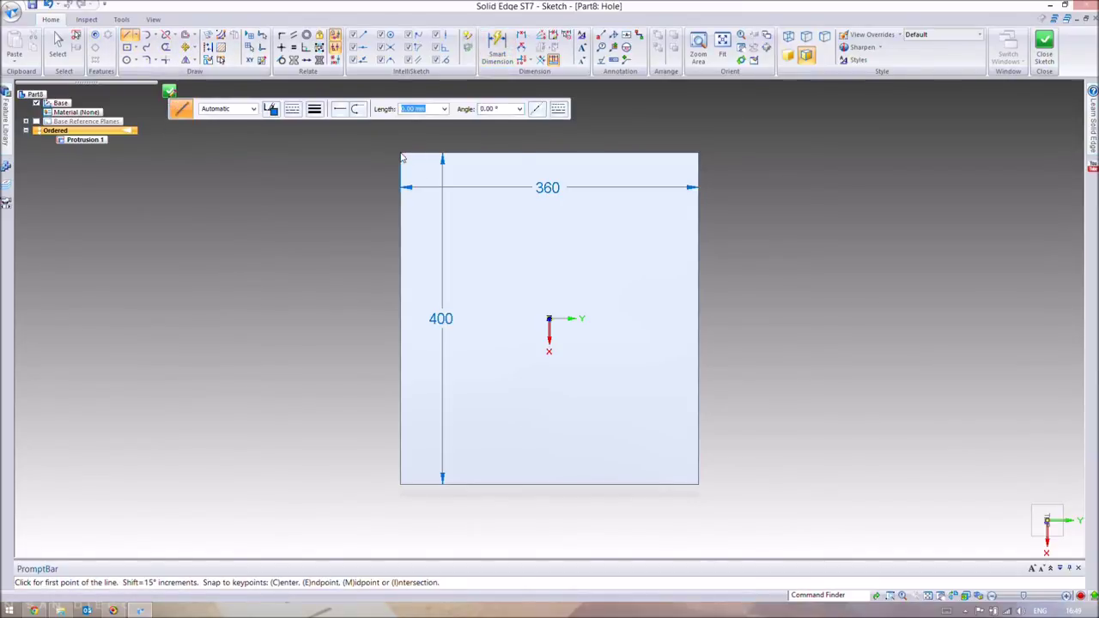
{"action": "left_click", "coordinate": [400, 154]}
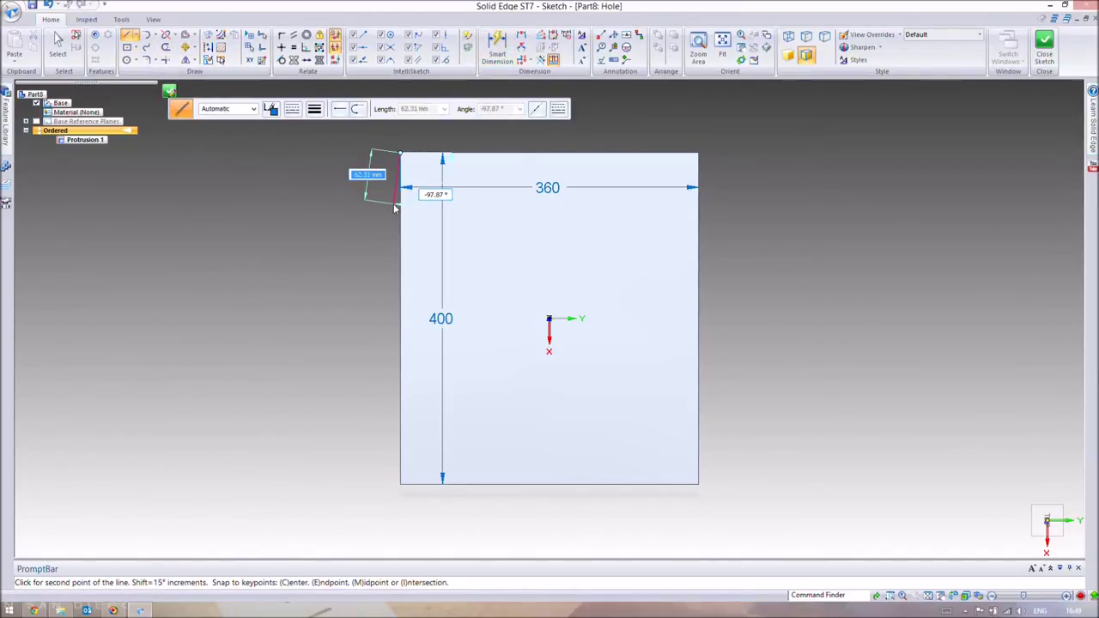
{"action": "type", "text": "80"}
{"action": "key", "text": "Return"}
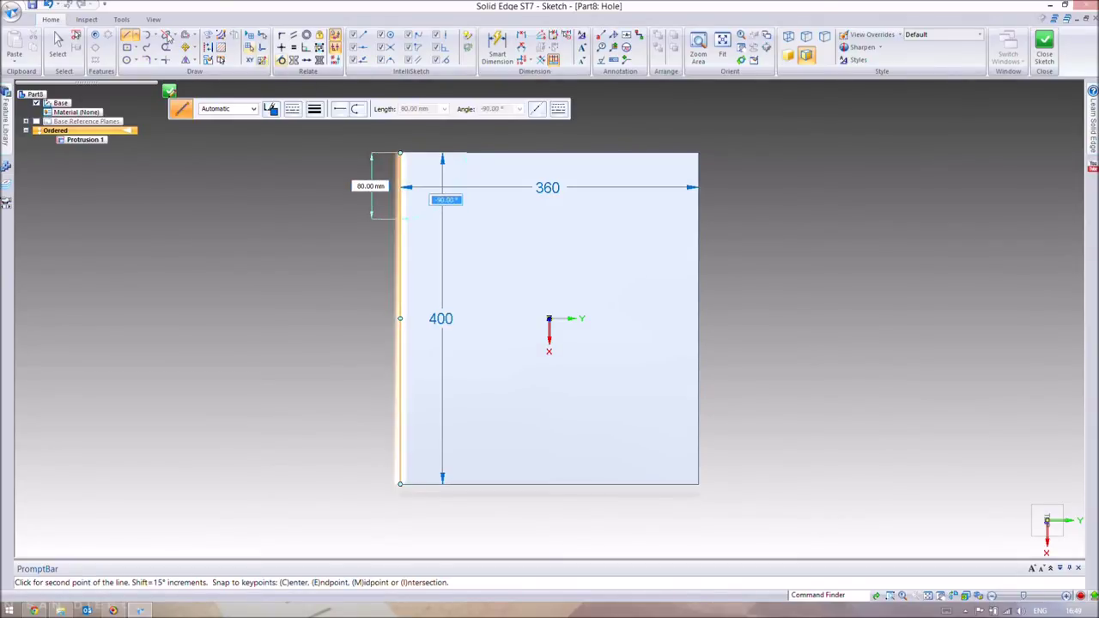
{"action": "key", "text": "Escape"}
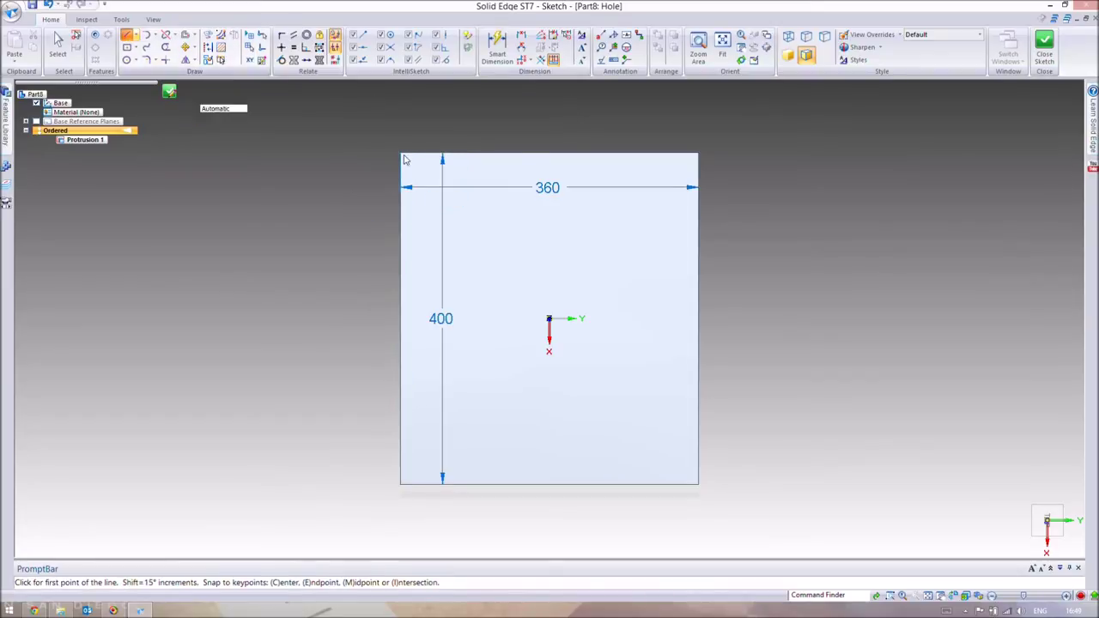
Step: Draw a 32.5 mm line from the -X/-Y corner along the -X edge, continued by a 32.5 mm perpendicular line into the face
{"action": "left_click", "coordinate": [427, 163]}
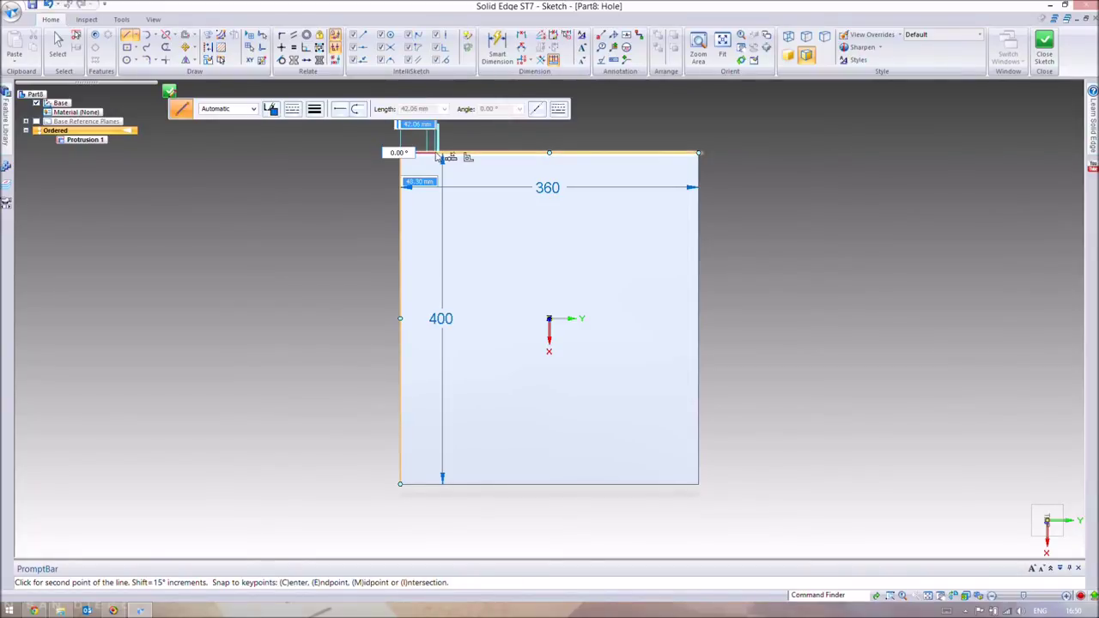
{"action": "type", "text": "32.5"}
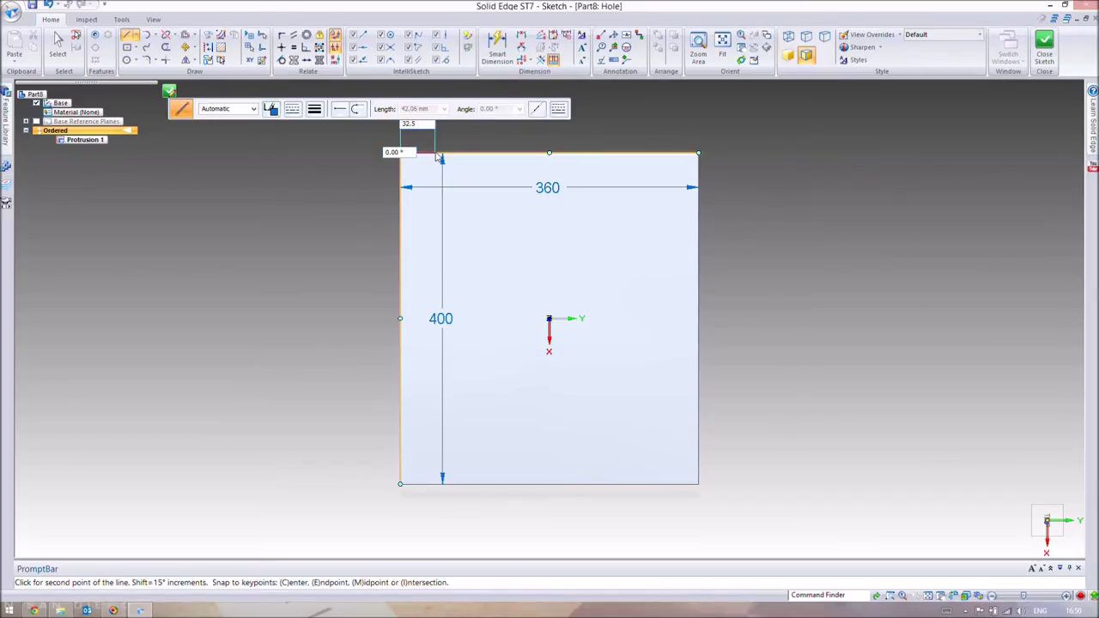
{"action": "key", "text": "Tab"}
{"action": "key", "text": "Return"}
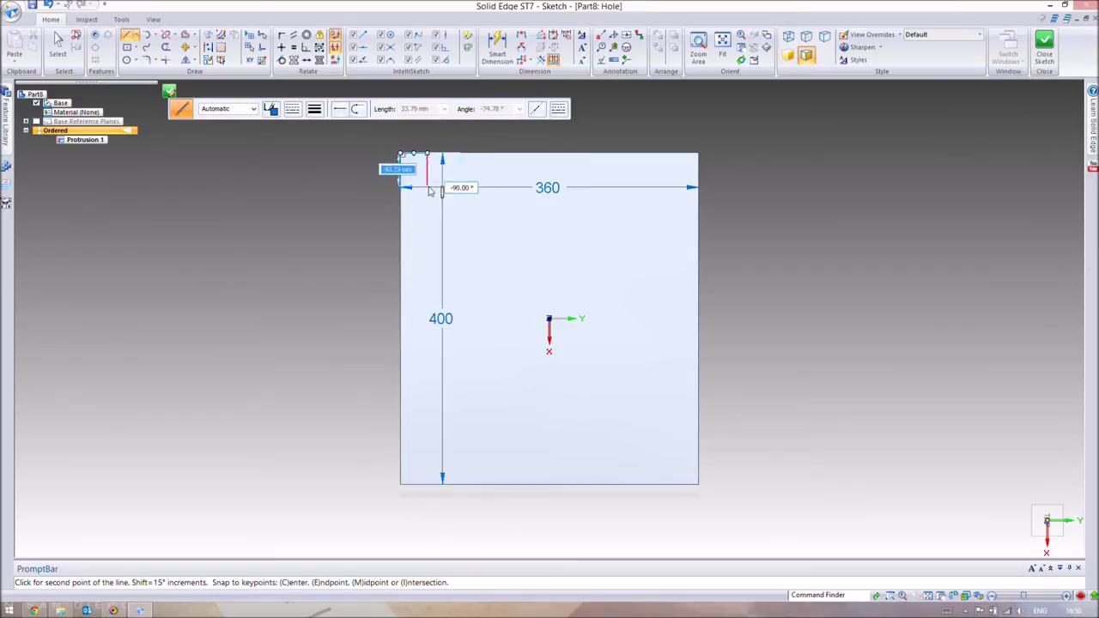
{"action": "type", "text": "32.5"}
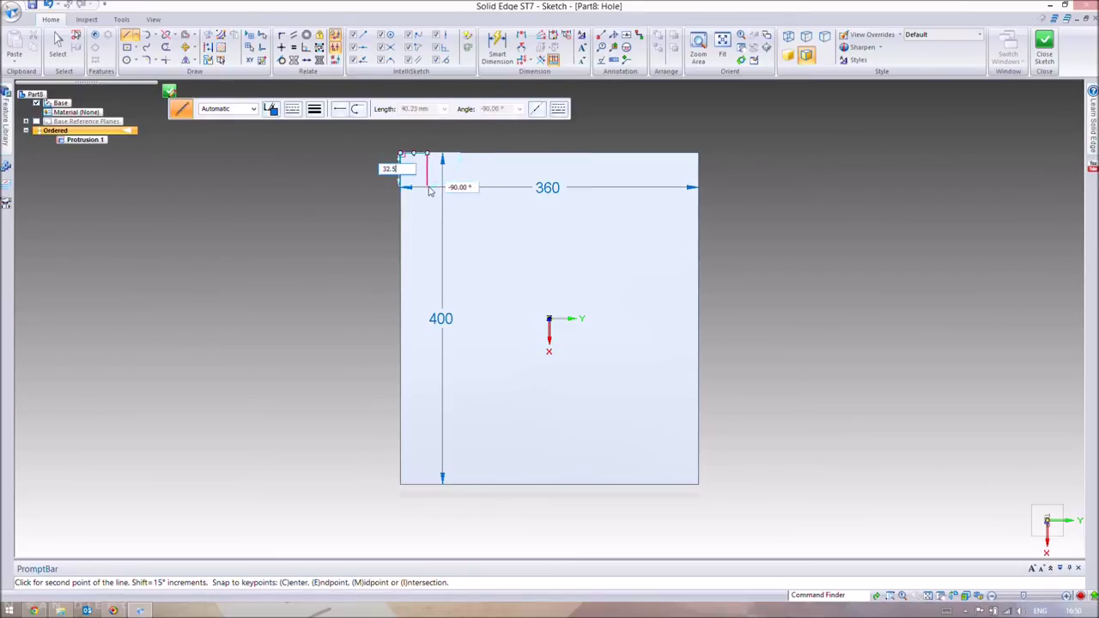
{"action": "key", "text": "Return"}
{"action": "scroll", "coordinate": [429, 191], "scroll_direction": "up", "scroll_amount": 3}
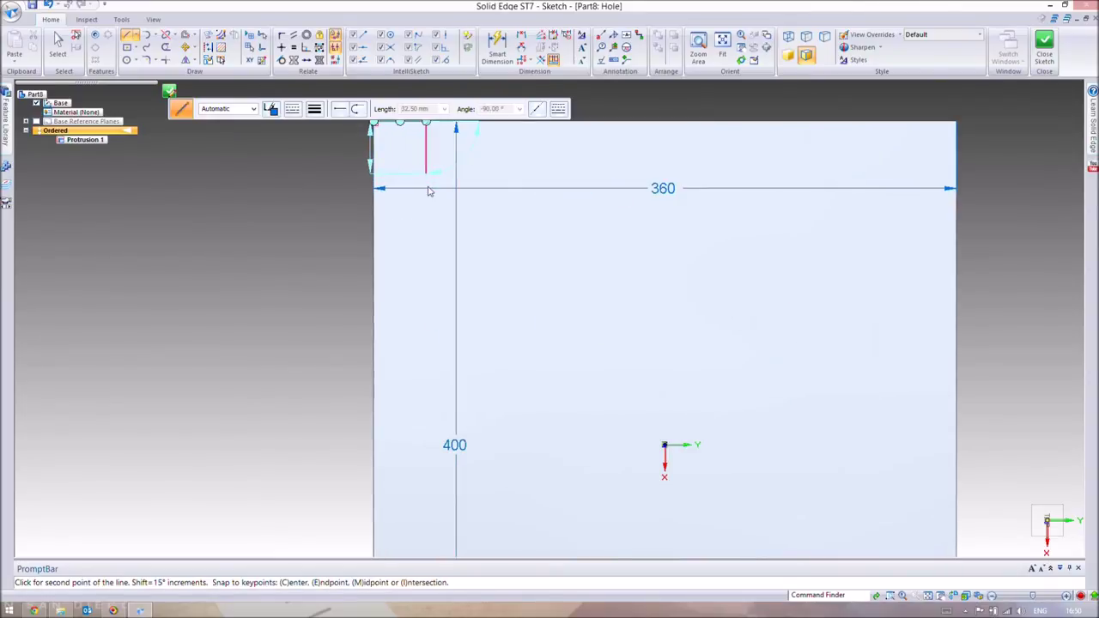
{"action": "left_click", "coordinate": [429, 178]}
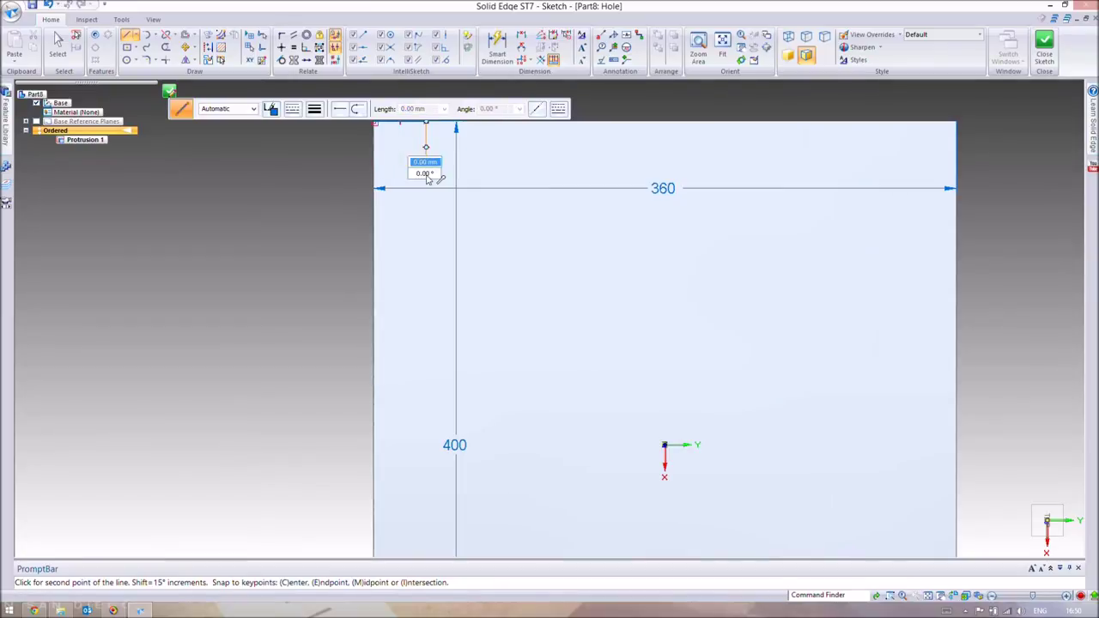
Step: Place a 10 mm ISO Metric drill-size through hole at the inner end of the perpendicular 32.5 mm line
{"action": "left_click", "coordinate": [95, 35]}
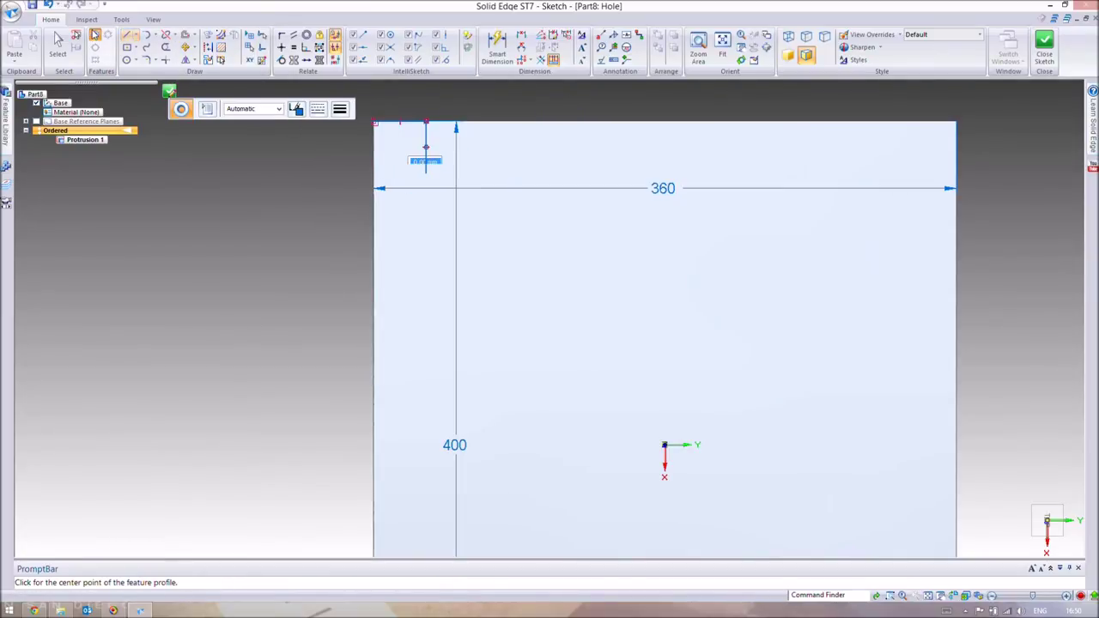
{"action": "left_click", "coordinate": [207, 109]}
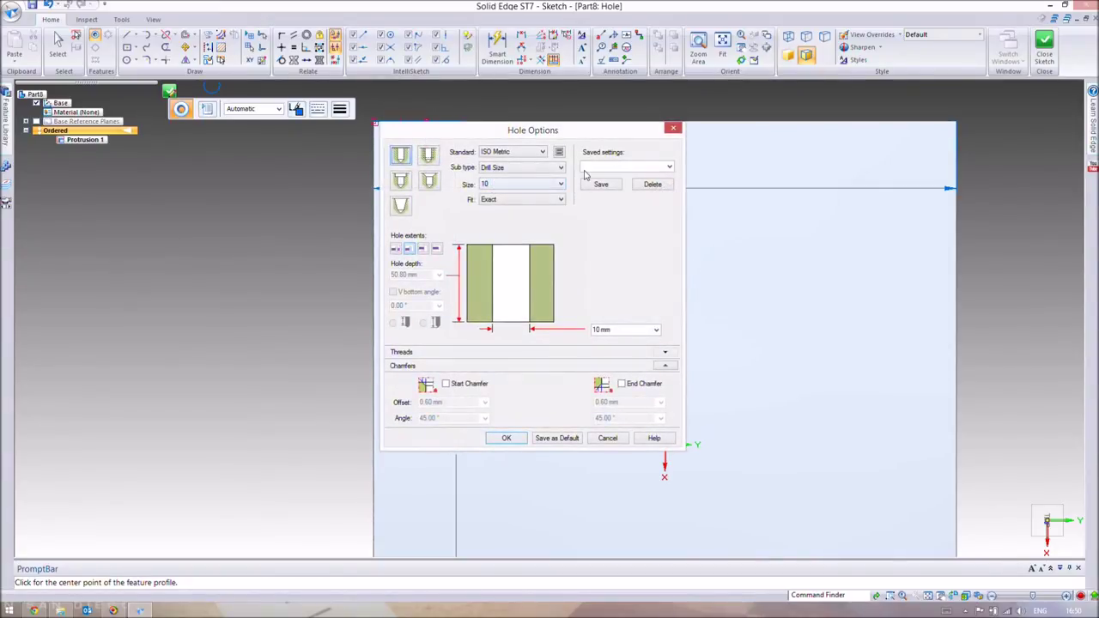
{"action": "left_click", "coordinate": [522, 440]}
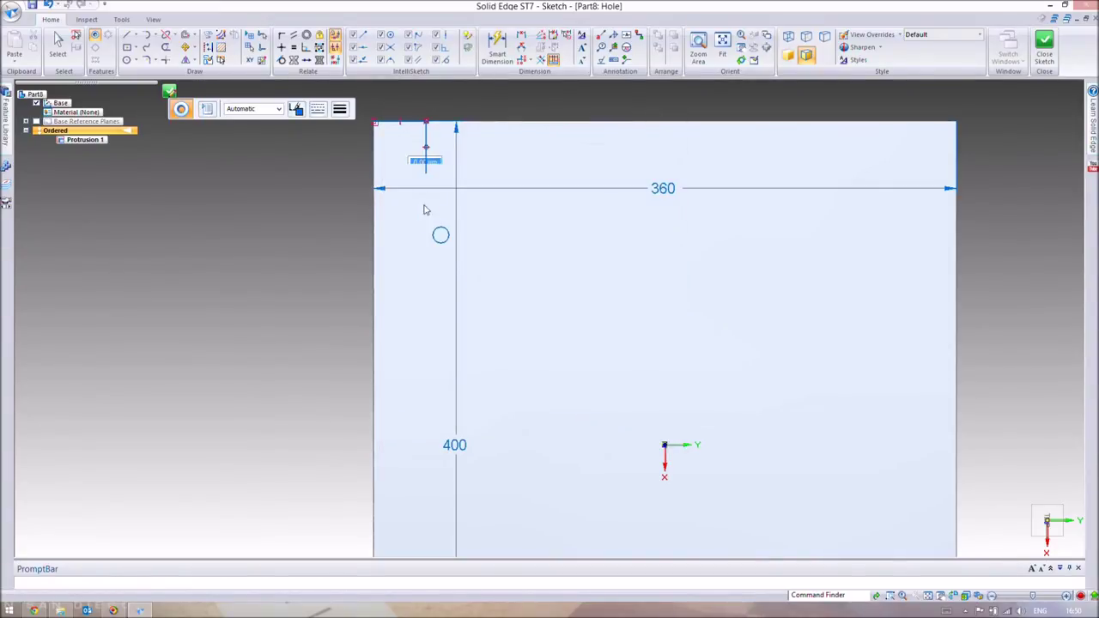
{"action": "left_click", "coordinate": [426, 174]}
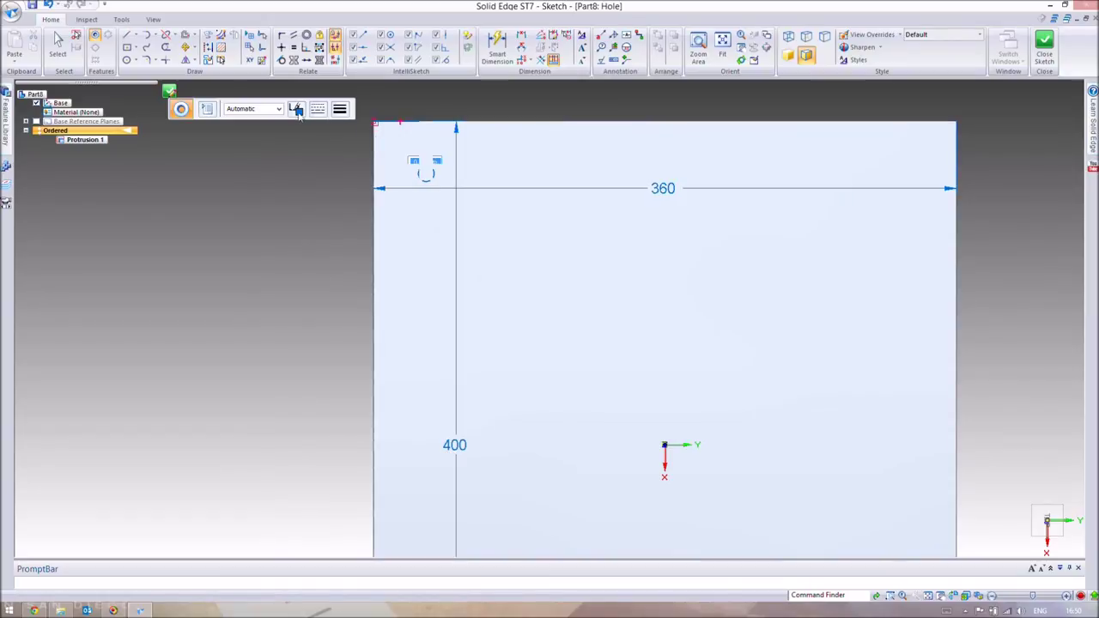
Step: Delete the guide geometry along the panel's -X edge from the hole sketch, keeping the hole circle
{"action": "left_click", "coordinate": [58, 39]}
{"action": "left_click", "coordinate": [436, 119]}
{"action": "key", "text": "Delete"}
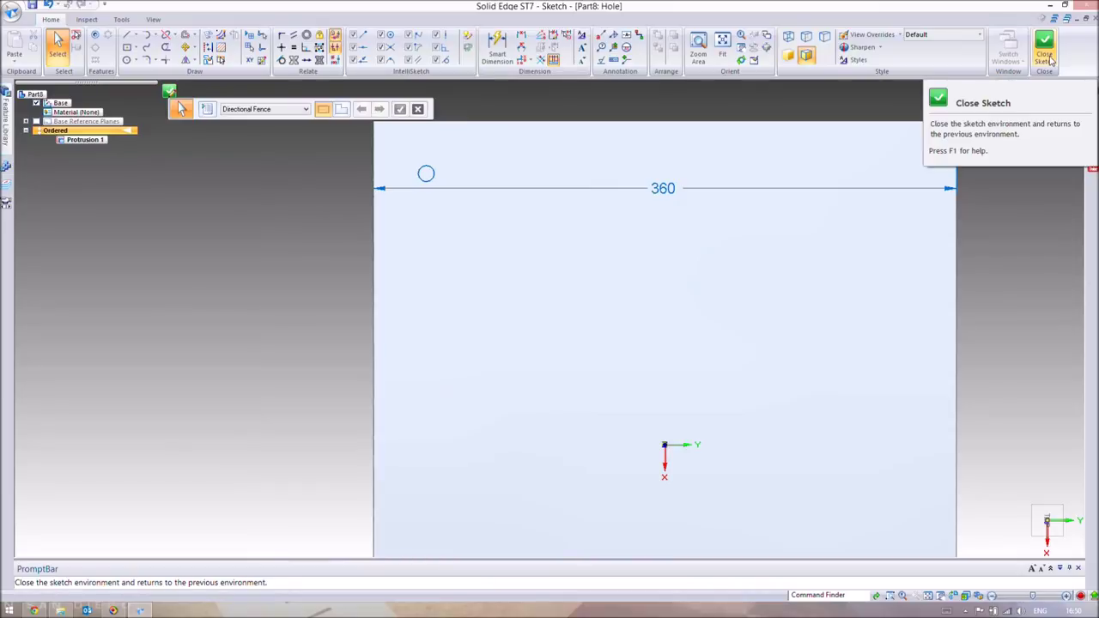
Step: Close the hole sketch and direct the through hole downward into the panel to complete it
{"action": "left_click", "coordinate": [1049, 58]}
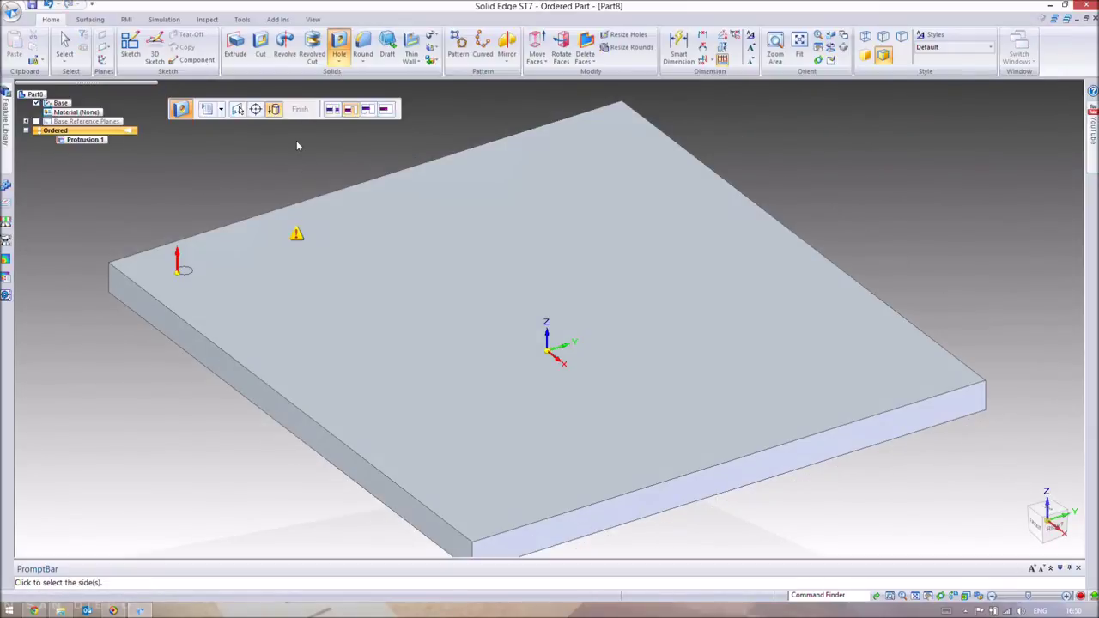
{"action": "left_click", "coordinate": [198, 309]}
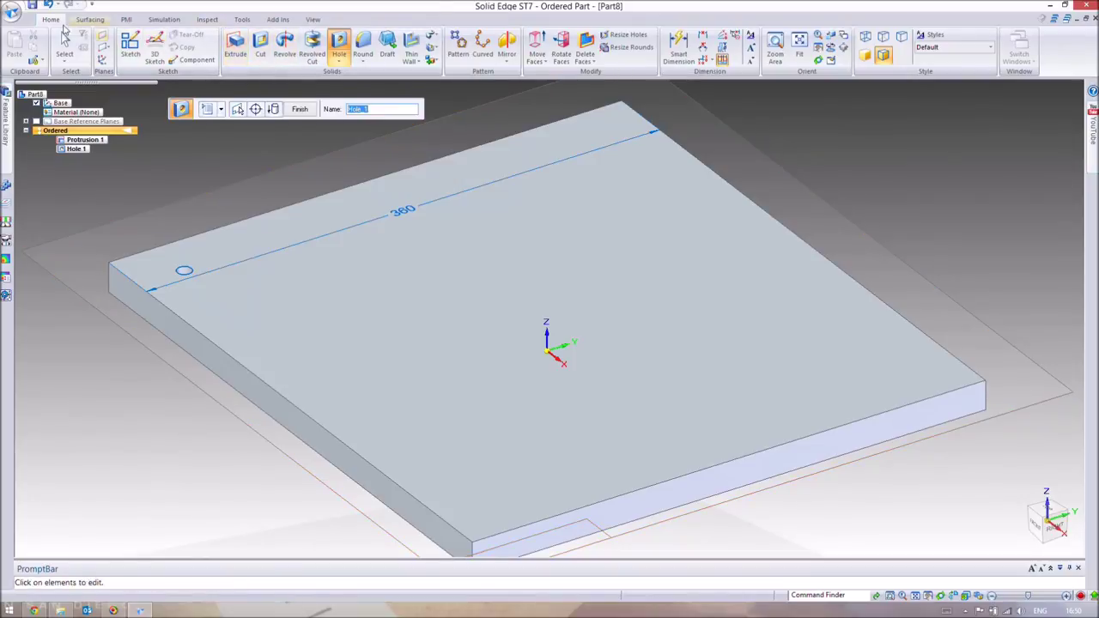
{"action": "left_click", "coordinate": [64, 44]}
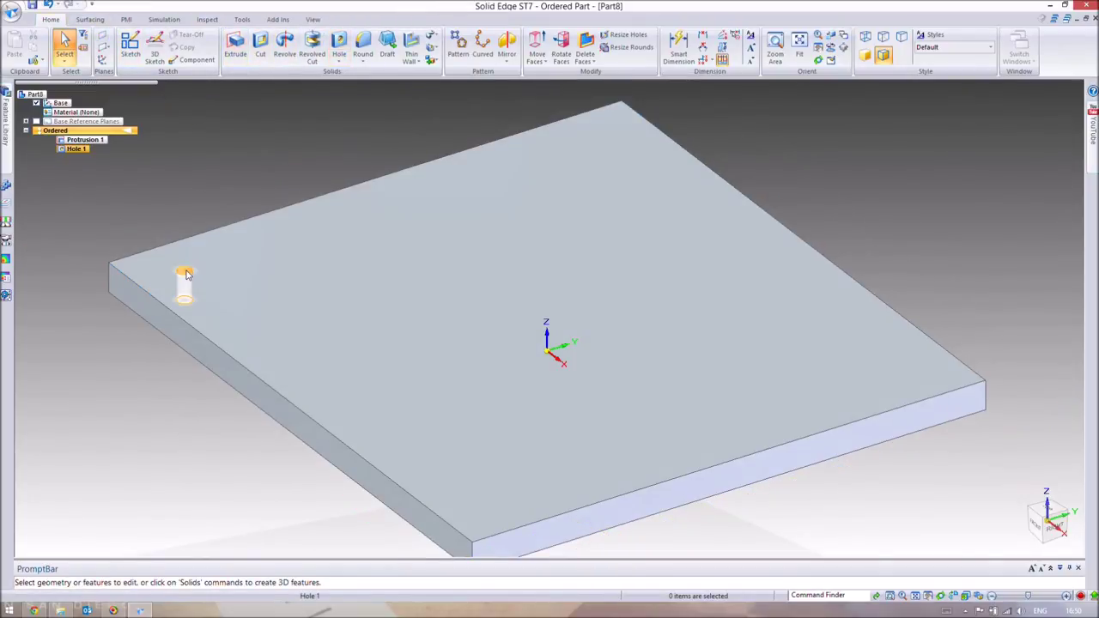
Step: Mirror the corner hole about the Right (yz) reference plane and finish the mirror
{"action": "left_click", "coordinate": [185, 275]}
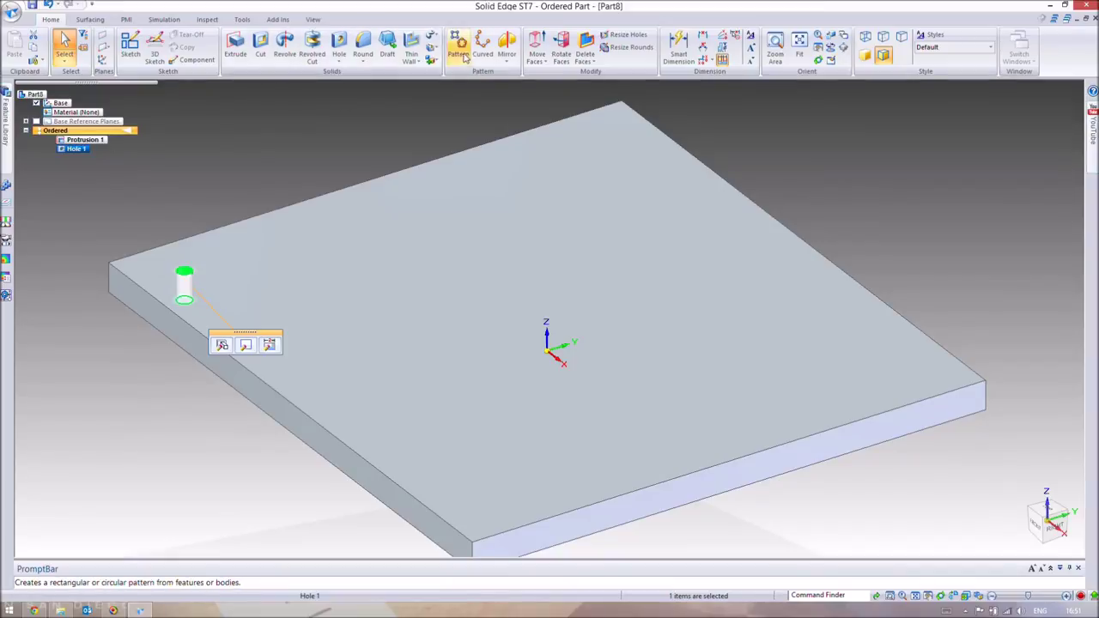
{"action": "left_click", "coordinate": [506, 48]}
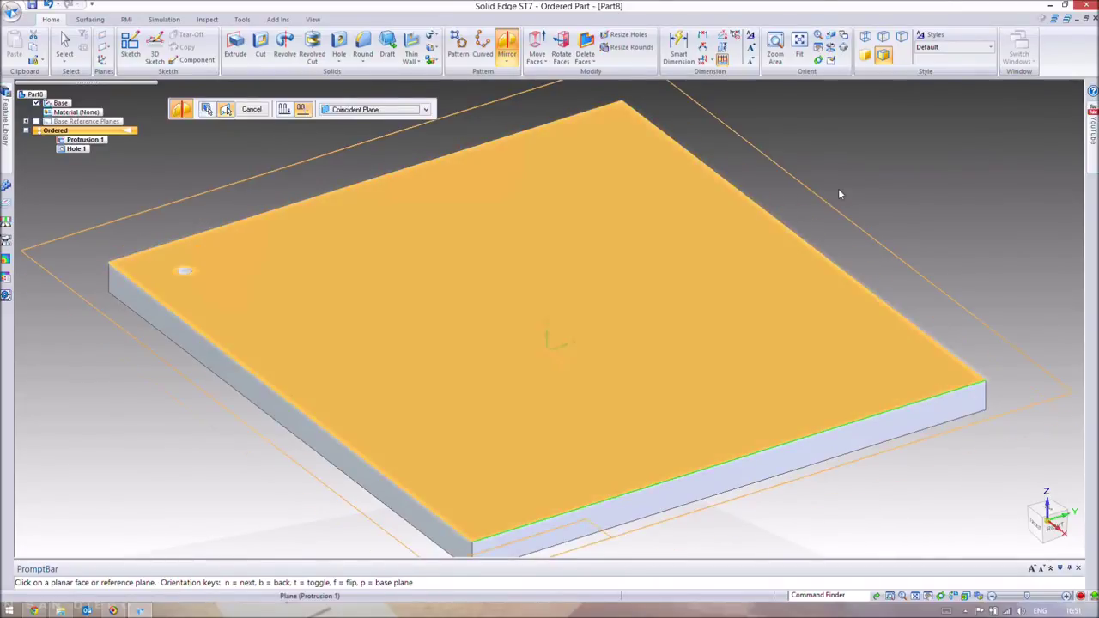
{"action": "middle_click_drag", "start_coordinate": [841, 187], "coordinate": [721, 197]}
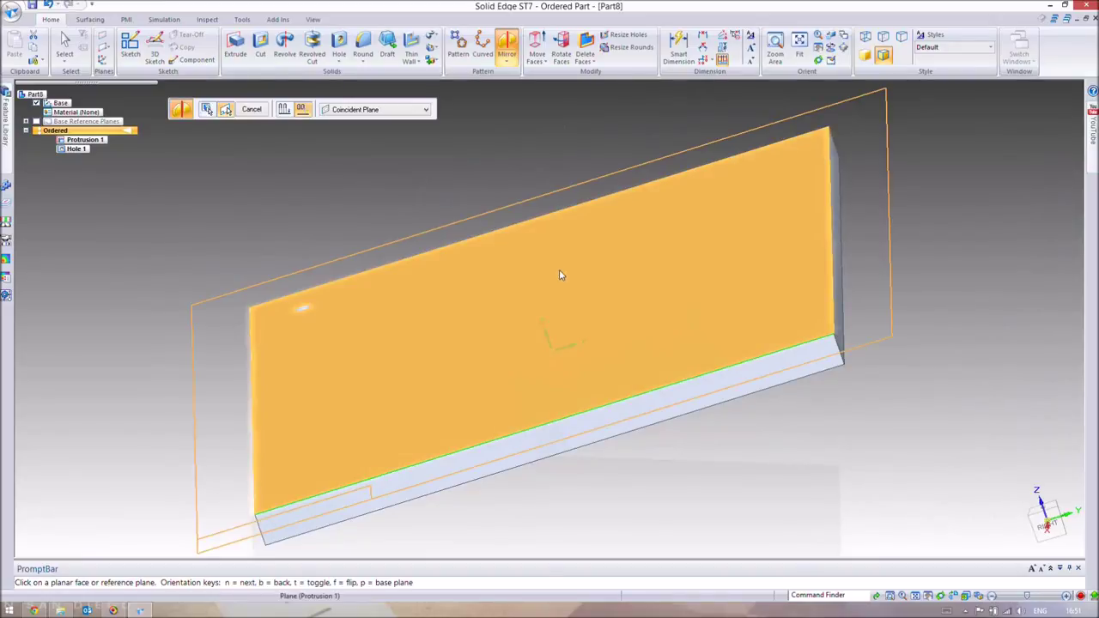
{"action": "left_click", "coordinate": [559, 412]}
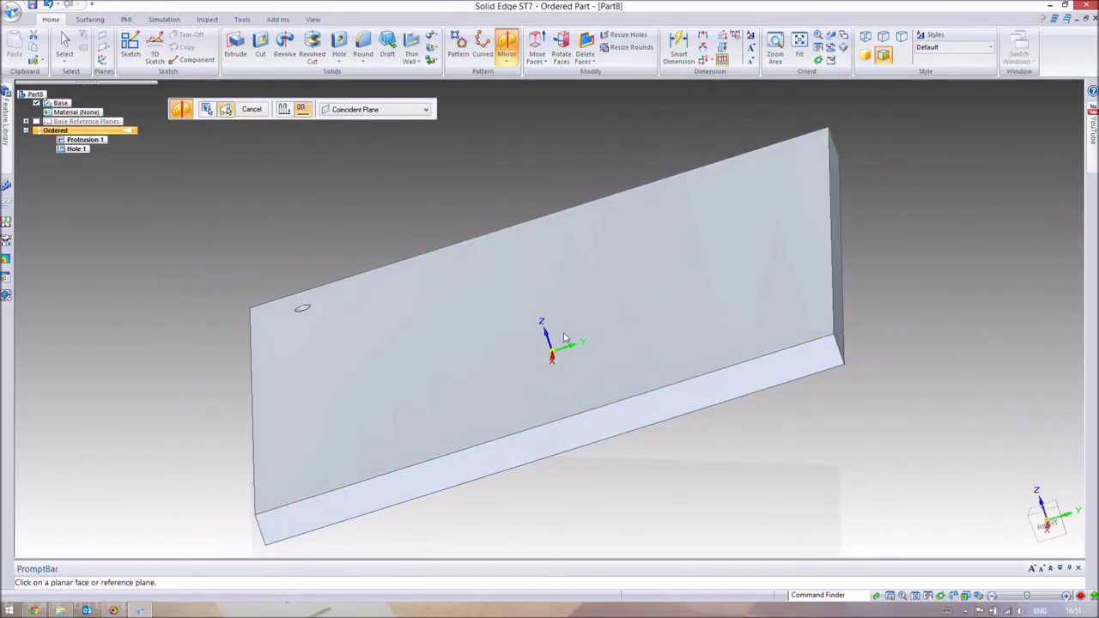
{"action": "mouse_move", "coordinate": [575, 322]}
{"action": "middle_mouse_down"}
{"action": "mouse_move", "coordinate": [576, 292]}
{"action": "mouse_move", "coordinate": [558, 327]}
{"action": "middle_mouse_up"}
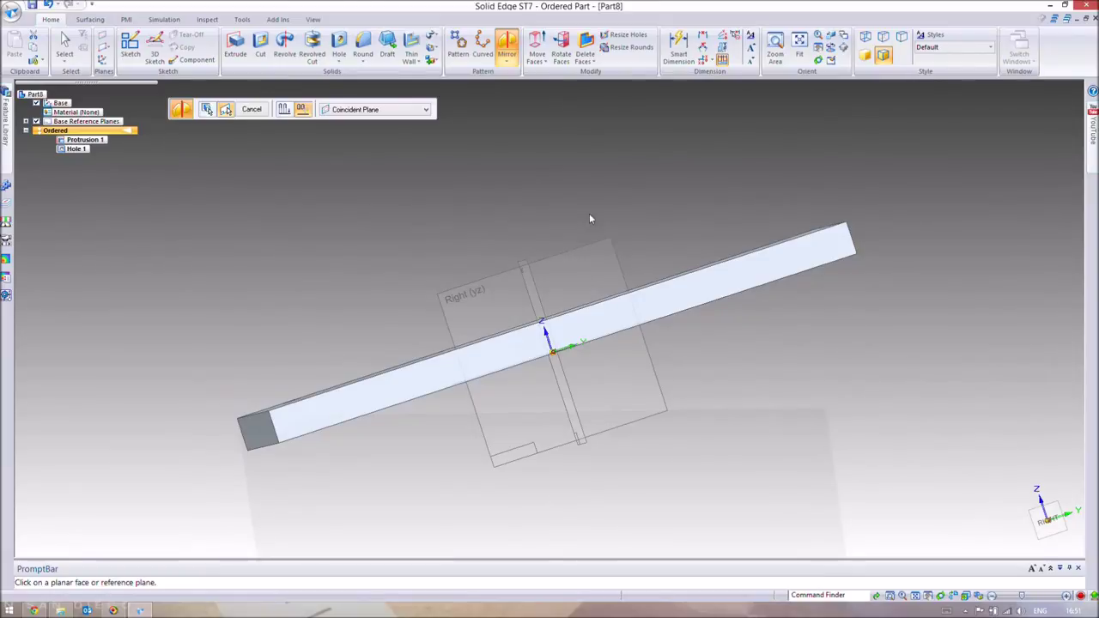
{"action": "key", "text": "ctrl+i"}
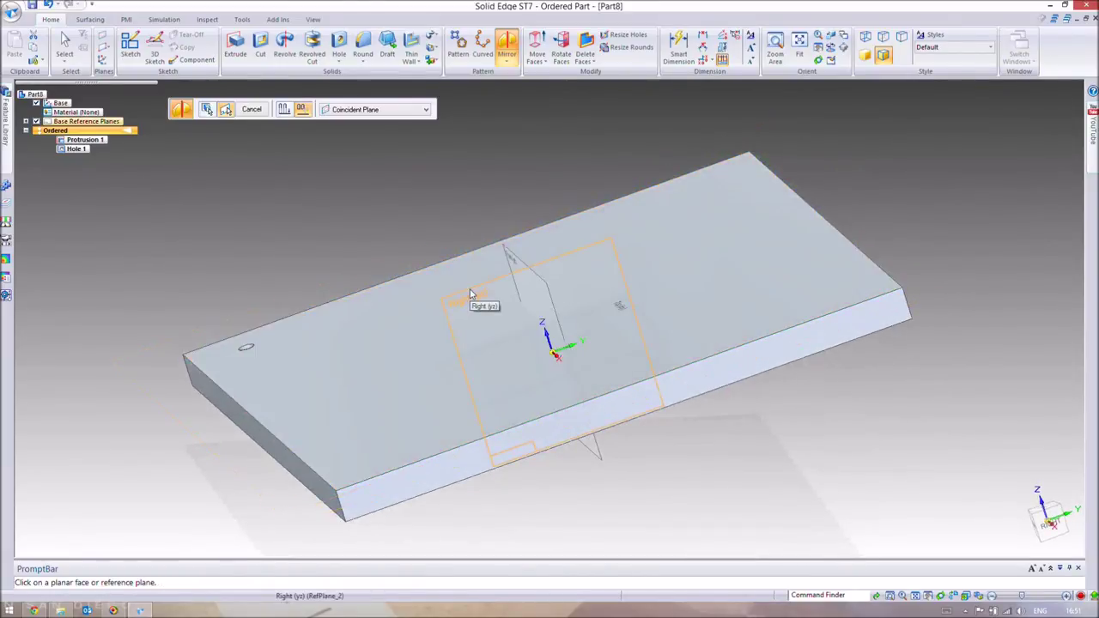
{"action": "left_click", "coordinate": [470, 295]}
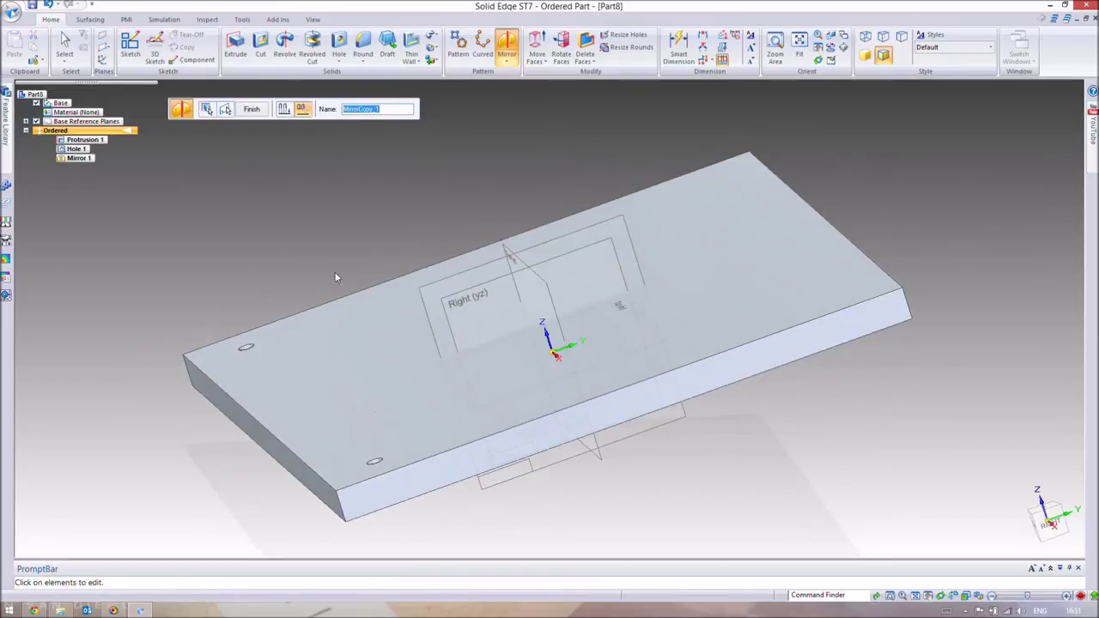
{"action": "left_click", "coordinate": [256, 111]}
Step: Mirror both the original hole and its mirrored copy about the Front (xz) reference plane to the panel's opposite side
{"action": "left_click", "coordinate": [246, 347]}
{"action": "scroll", "coordinate": [287, 238], "scroll_direction": "up", "scroll_amount": 3}
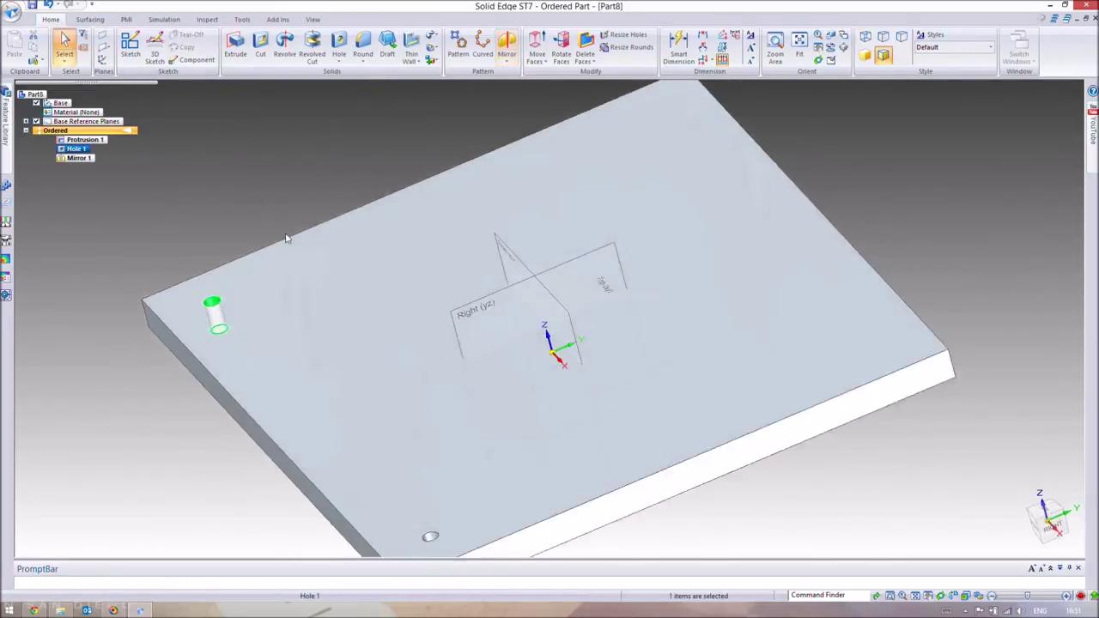
{"action": "scroll", "coordinate": [288, 233], "scroll_direction": "down", "scroll_amount": 3}
{"action": "middle_click_drag", "start_coordinate": [295, 250], "coordinate": [341, 325]}
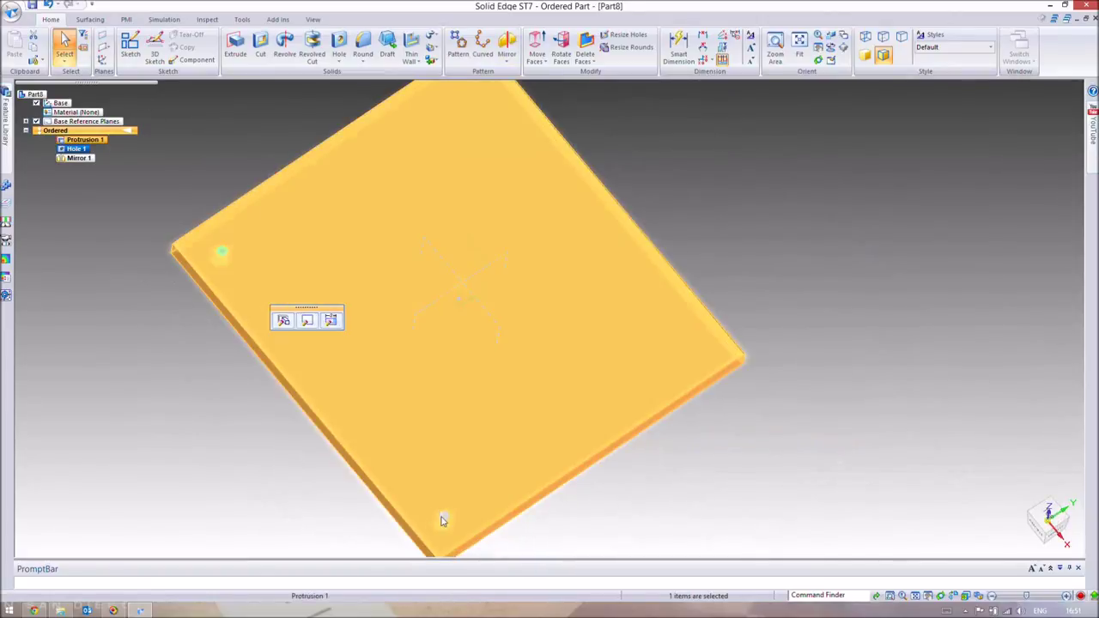
{"action": "left_click", "coordinate": [443, 520], "text": "ctrl"}
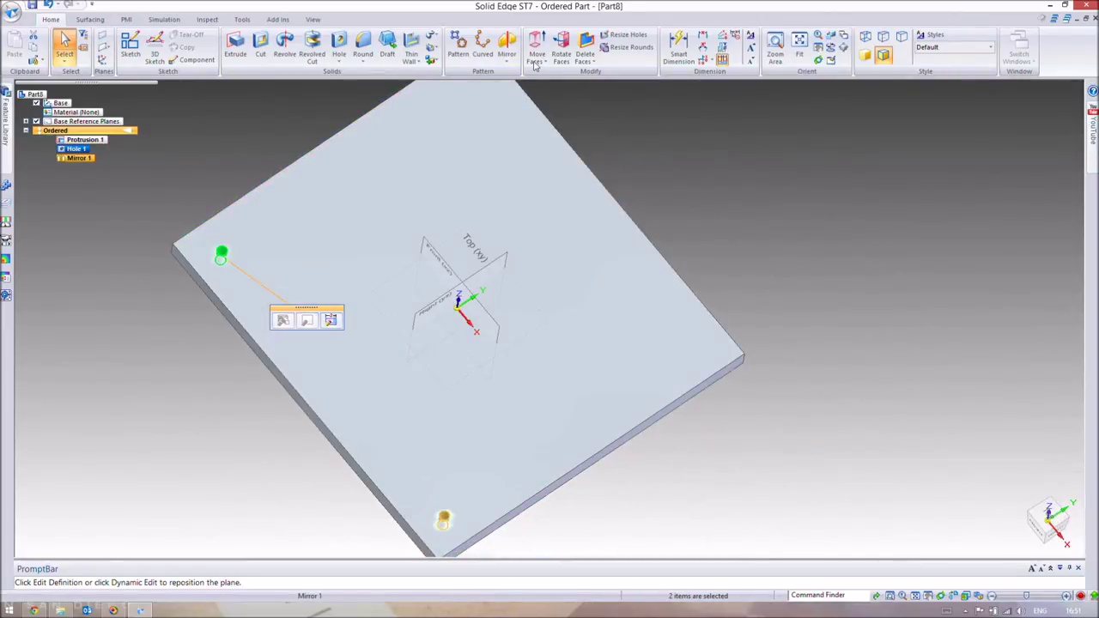
{"action": "left_click", "coordinate": [506, 50]}
{"action": "middle_click_drag", "start_coordinate": [704, 261], "coordinate": [417, 257]}
{"action": "left_click", "coordinate": [412, 258]}
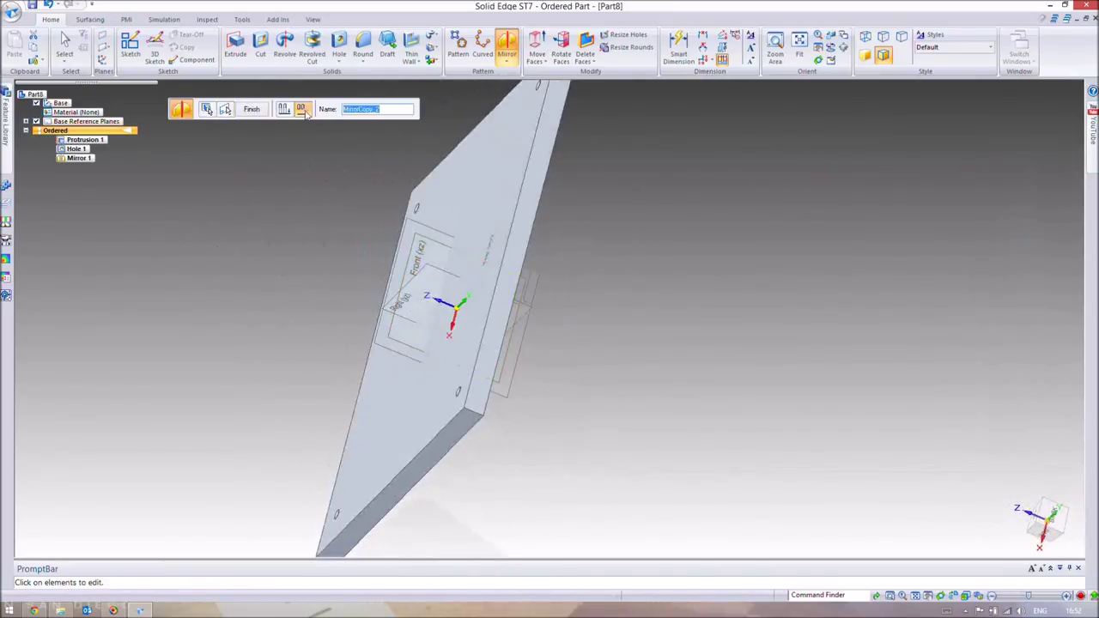
{"action": "left_click", "coordinate": [251, 109]}
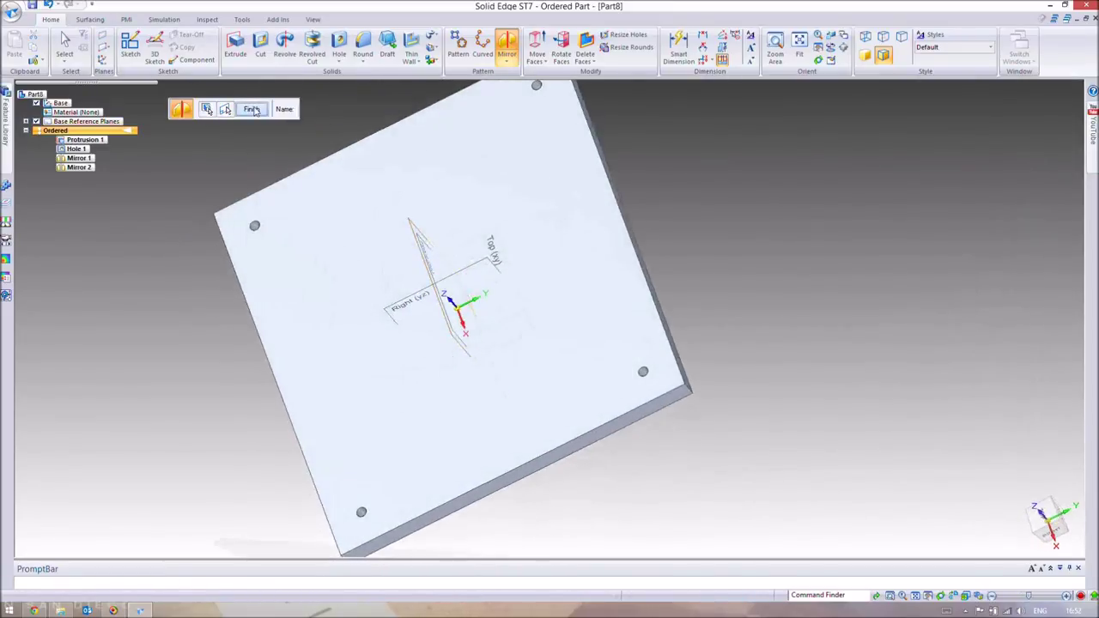
{"action": "key", "text": "Escape"}
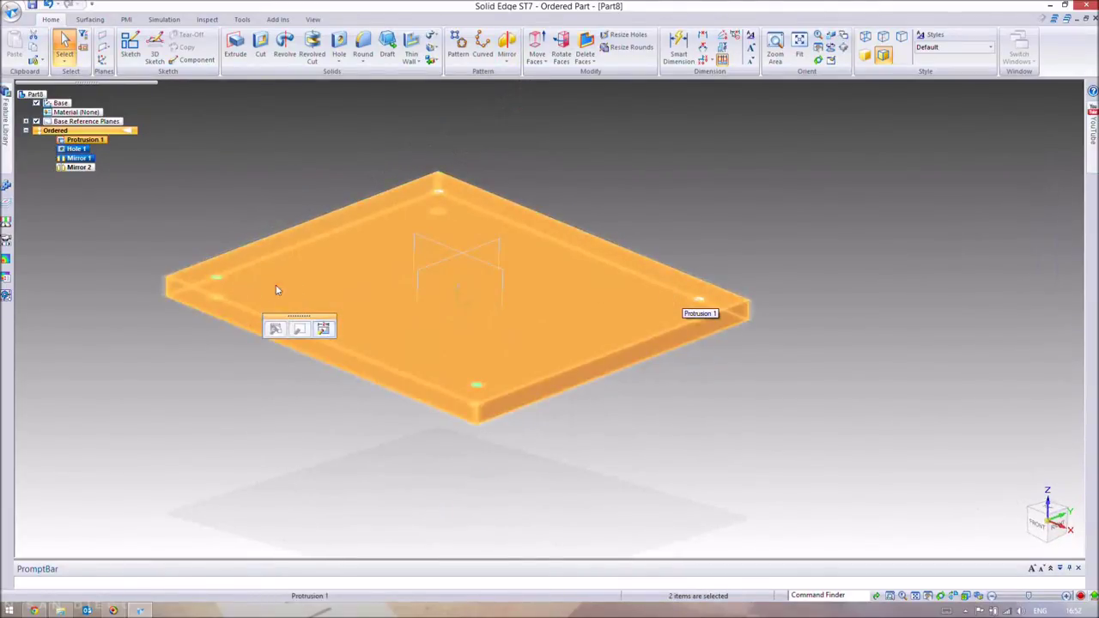
{"action": "key", "text": "Escape"}
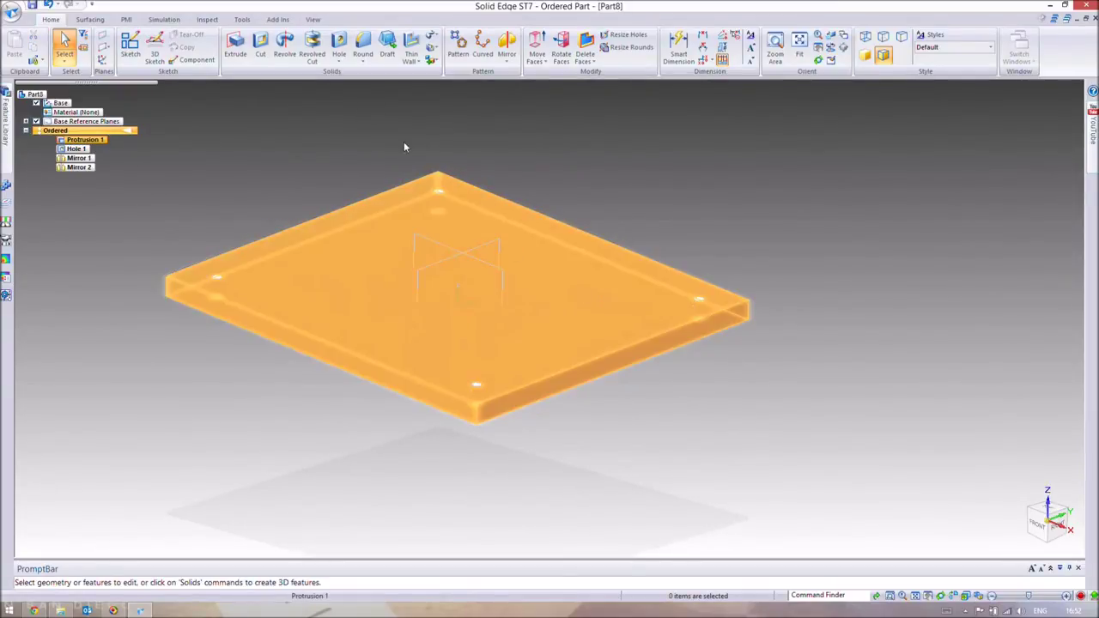
Step: Start a cut sketch on the panel's -Y side face and draw an 80 mm horizontal line inward from the -X edge's midpoint
{"action": "left_click", "coordinate": [261, 54]}
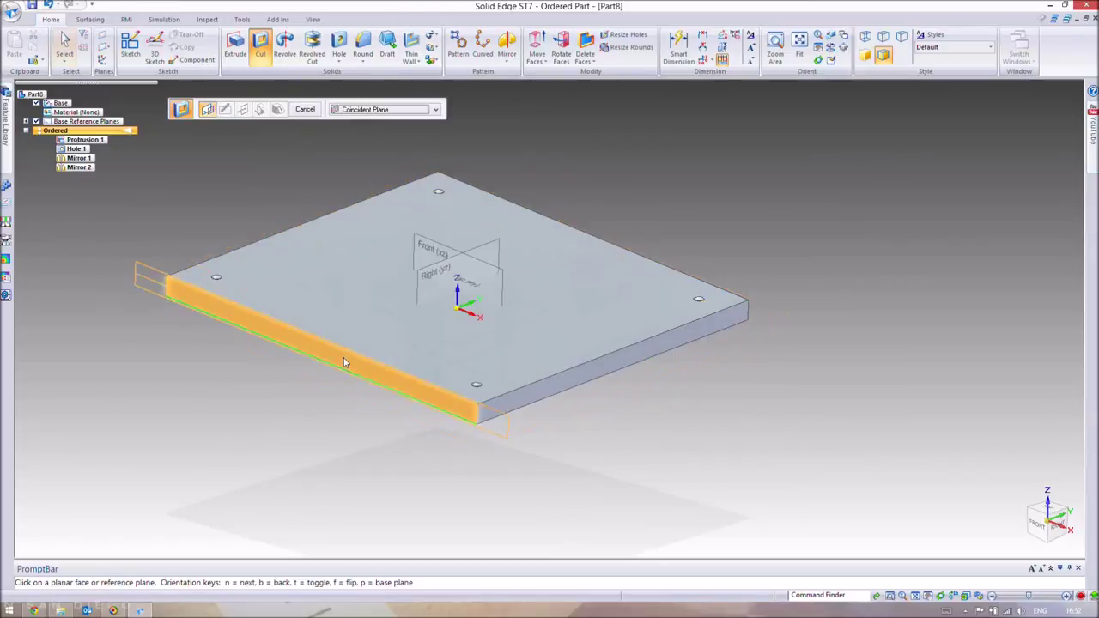
{"action": "left_click", "coordinate": [344, 358]}
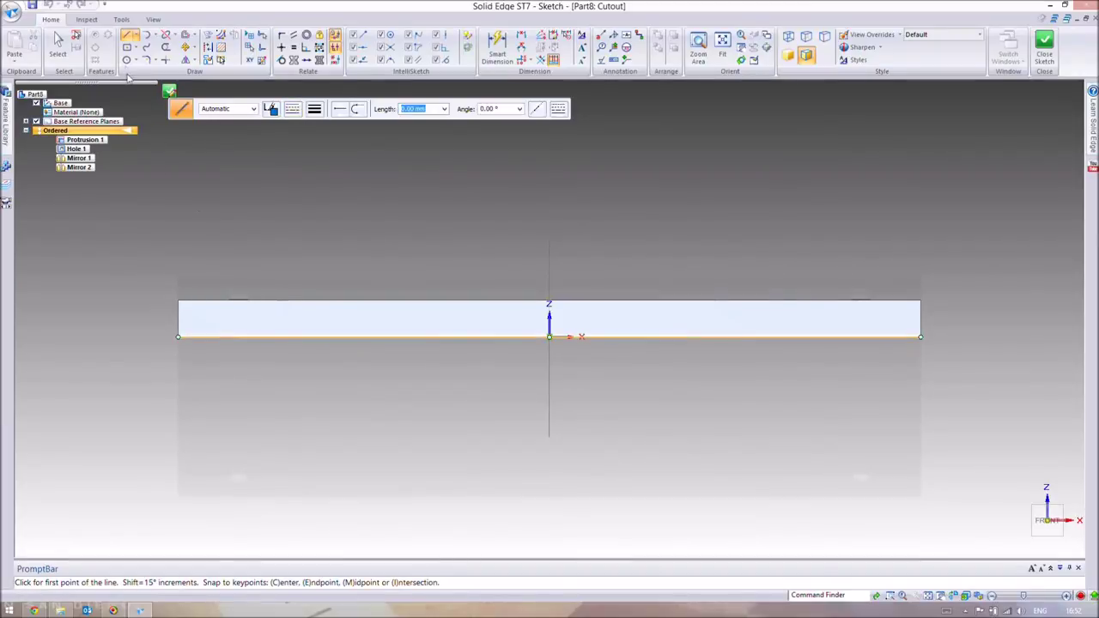
{"action": "left_click", "coordinate": [179, 319]}
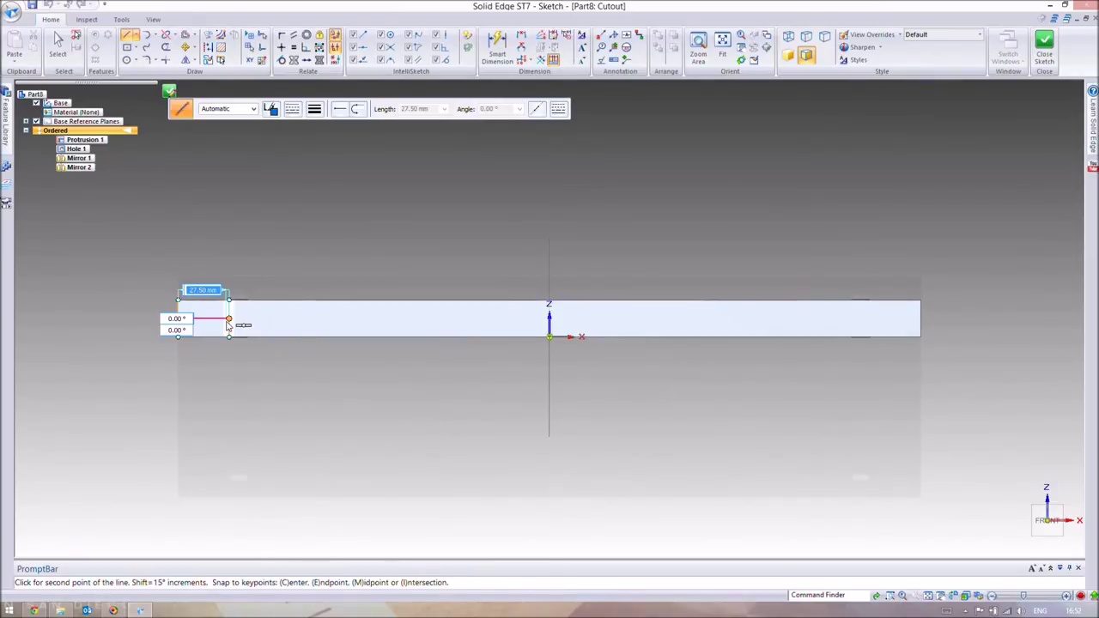
{"action": "type", "text": "80"}
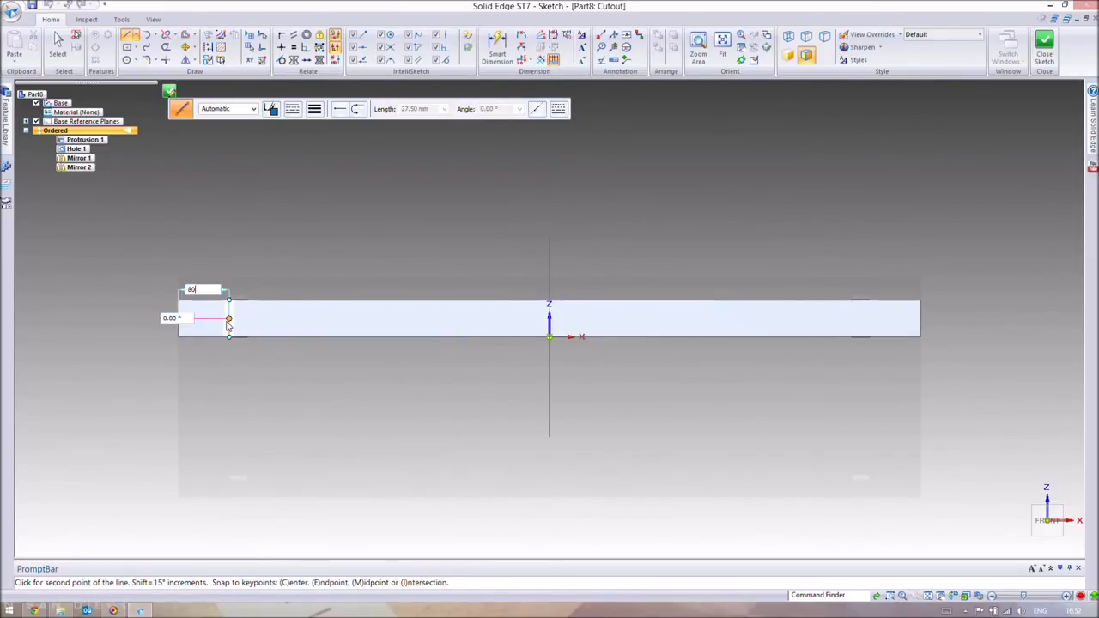
{"action": "key", "text": "Tab"}
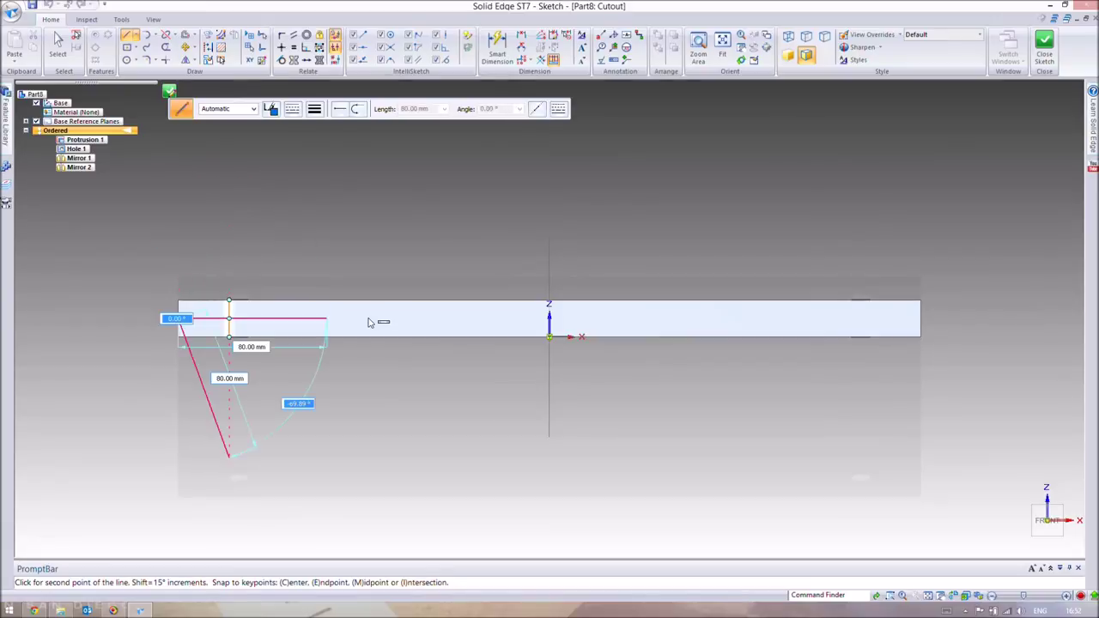
{"action": "left_click", "coordinate": [368, 319]}
{"action": "key", "text": "Escape"}
{"action": "key", "text": "ctrl+z"}
Step: Draw an 80 mm horizontal line inward from the midpoint of the side face's +X edge
{"action": "left_click", "coordinate": [921, 322]}
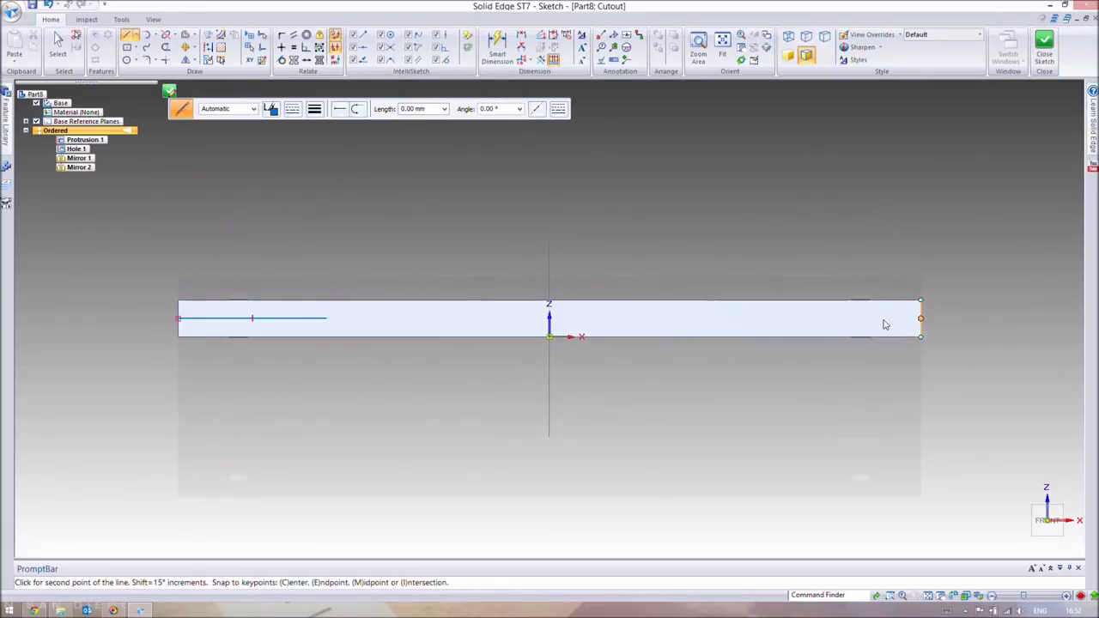
{"action": "type", "text": "80"}
{"action": "key", "text": "Tab"}
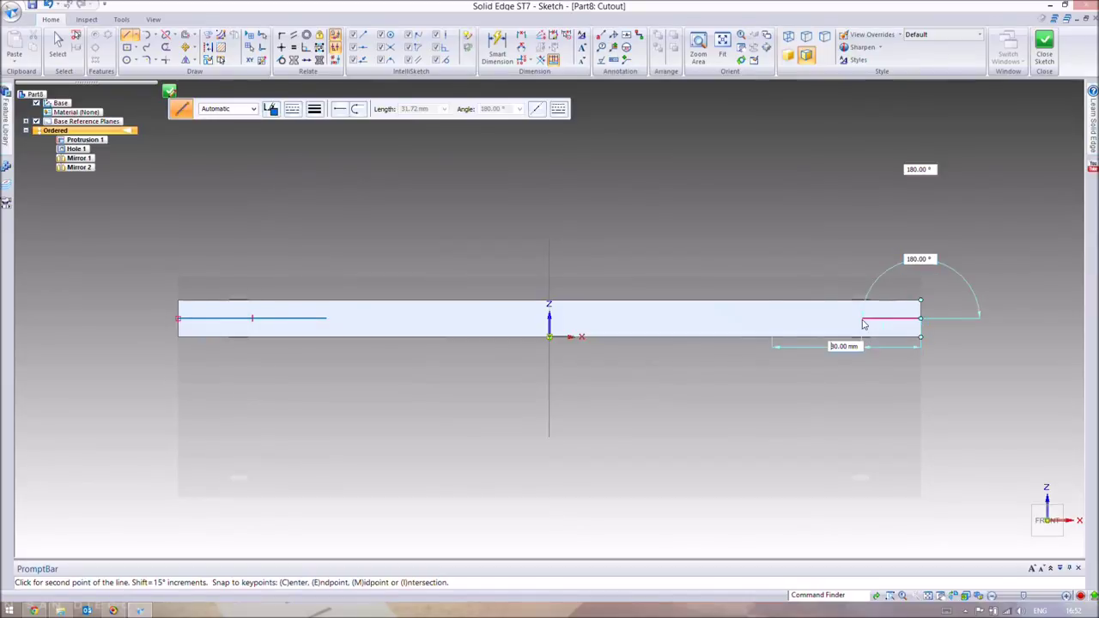
{"action": "key", "text": "Return"}
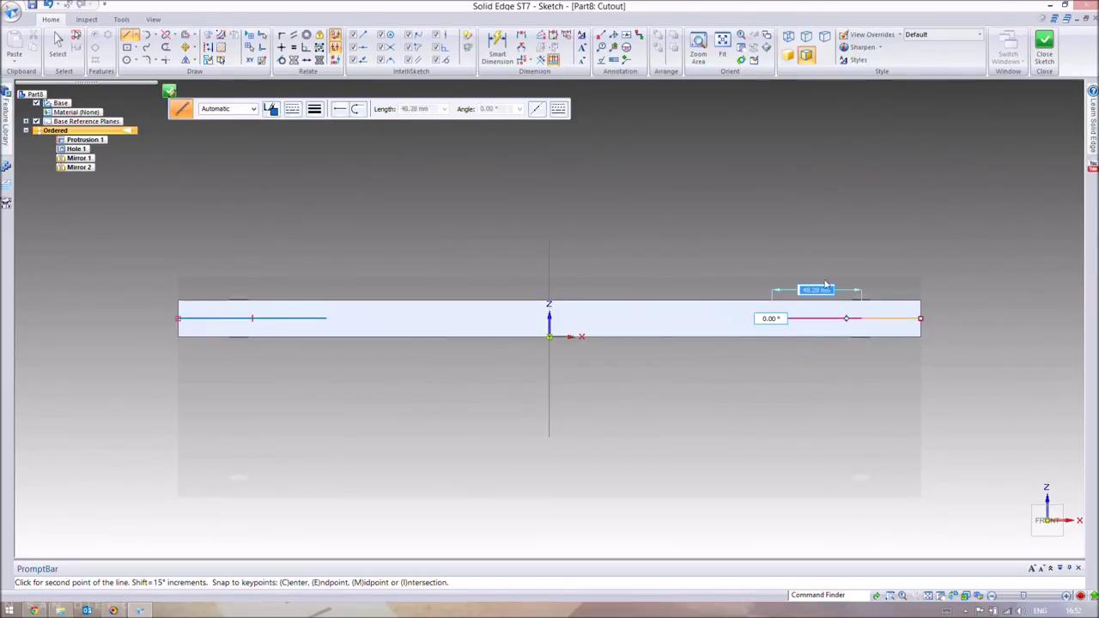
{"action": "right_click", "coordinate": [709, 235]}
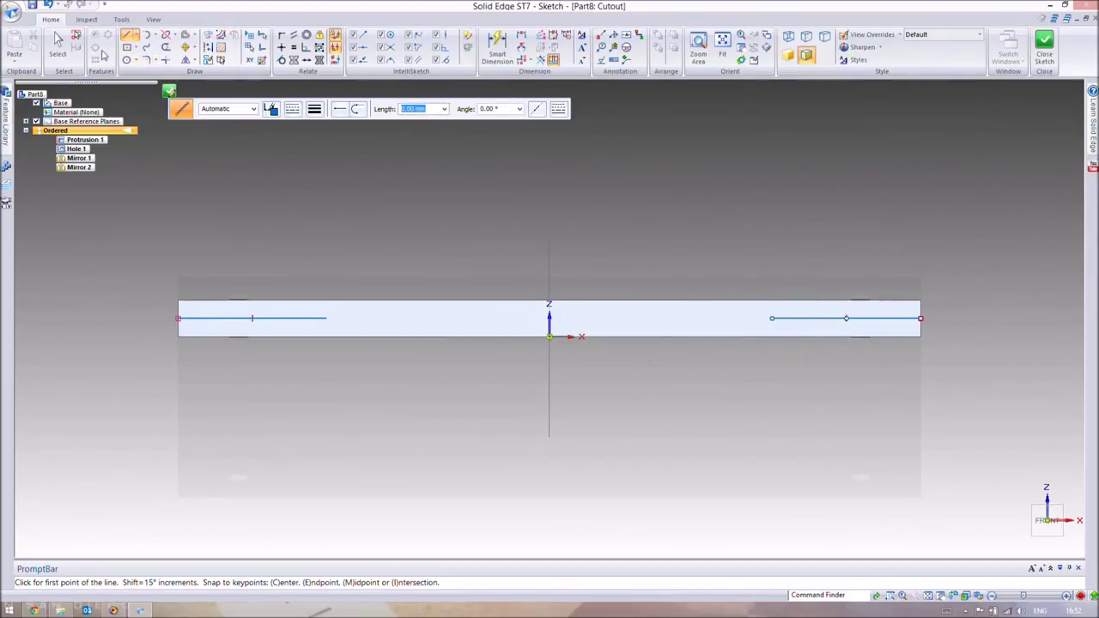
{"action": "key", "text": "c"}
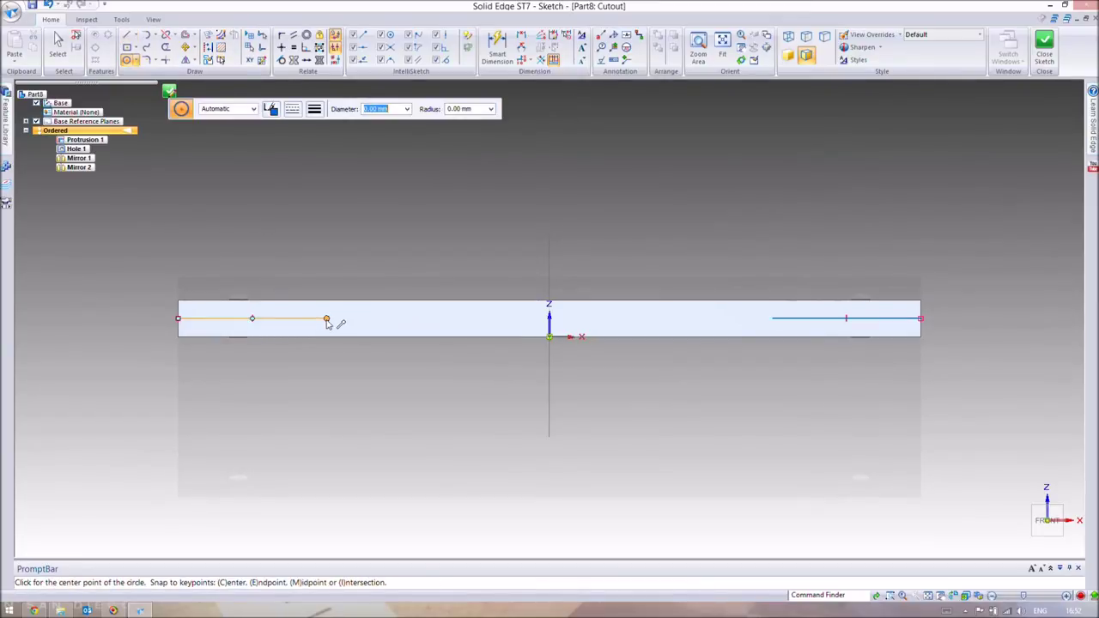
{"action": "left_click", "coordinate": [326, 318]}
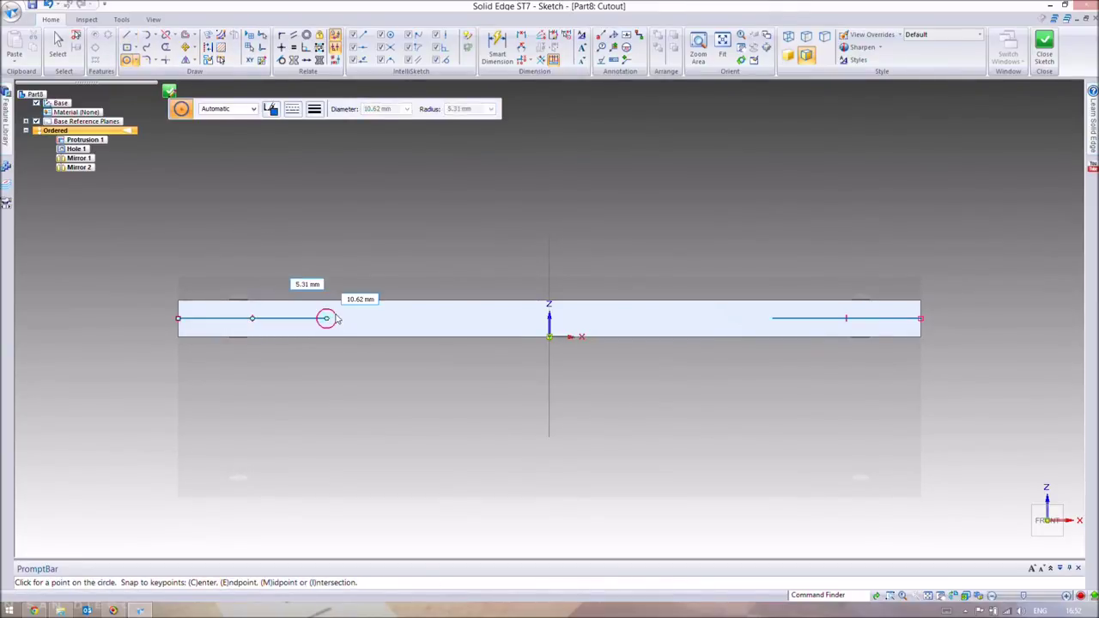
{"action": "type", "text": "20"}
{"action": "key", "text": "Return"}
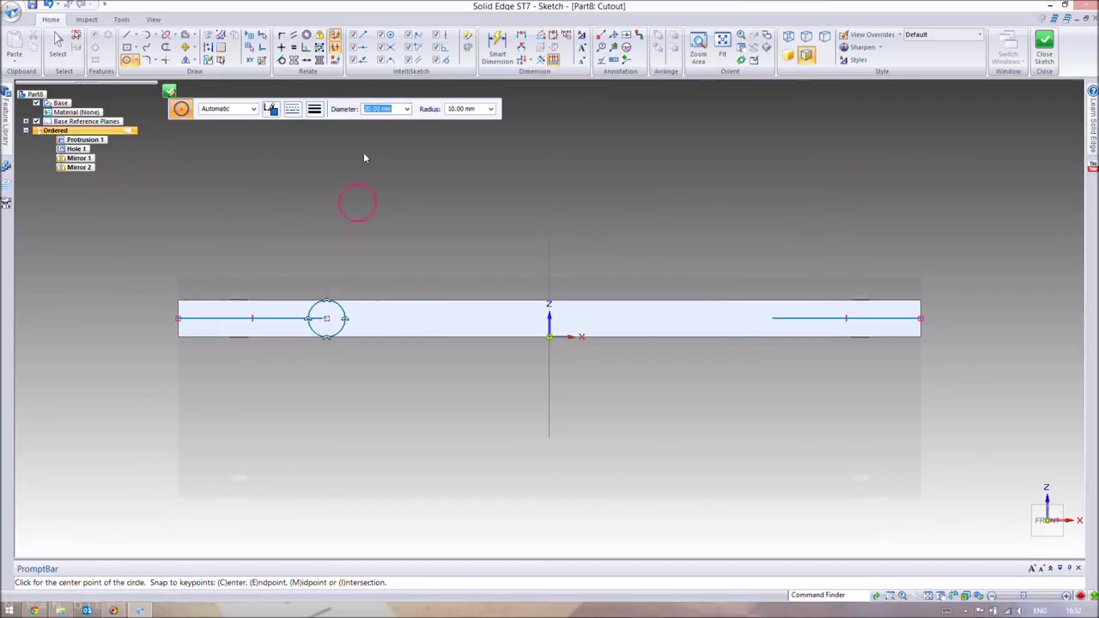
{"action": "left_click", "coordinate": [57, 45]}
{"action": "left_click", "coordinate": [341, 316]}
{"action": "key", "text": "Delete"}
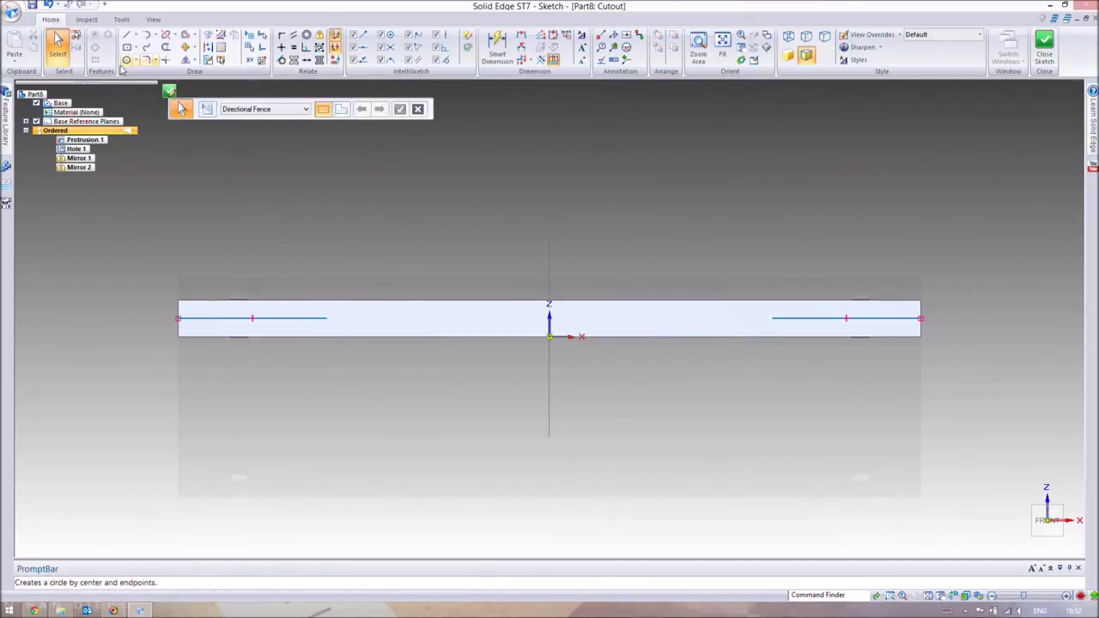
Step: Draw a 10 mm diameter circle centred on the inner end of the -X side's 80 mm line
{"action": "left_click", "coordinate": [135, 60]}
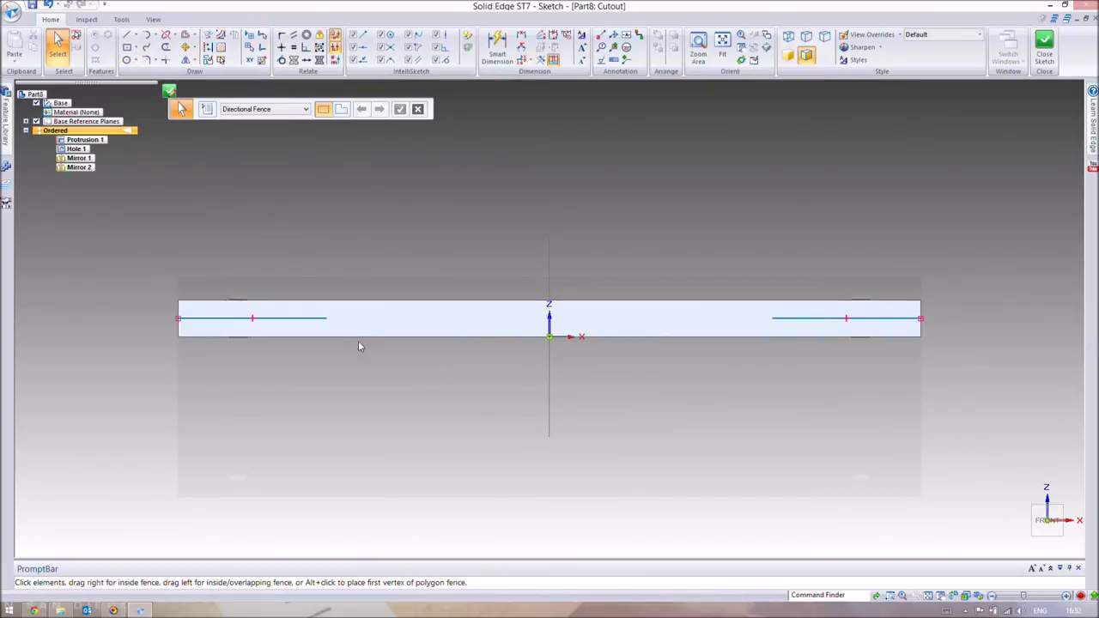
{"action": "left_click", "coordinate": [126, 60]}
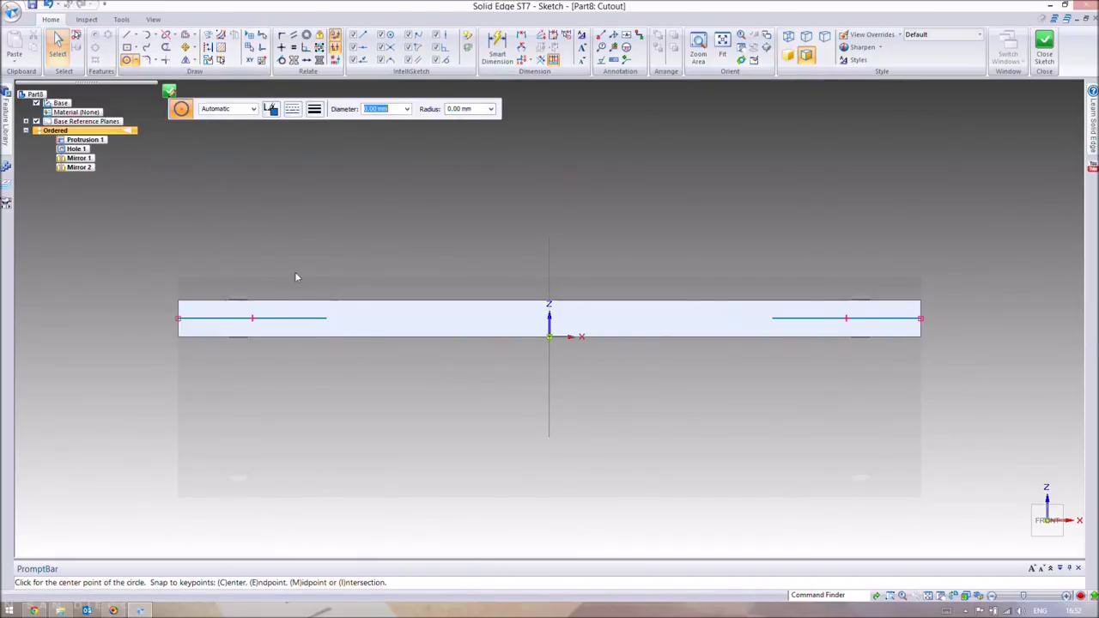
{"action": "left_click", "coordinate": [327, 319]}
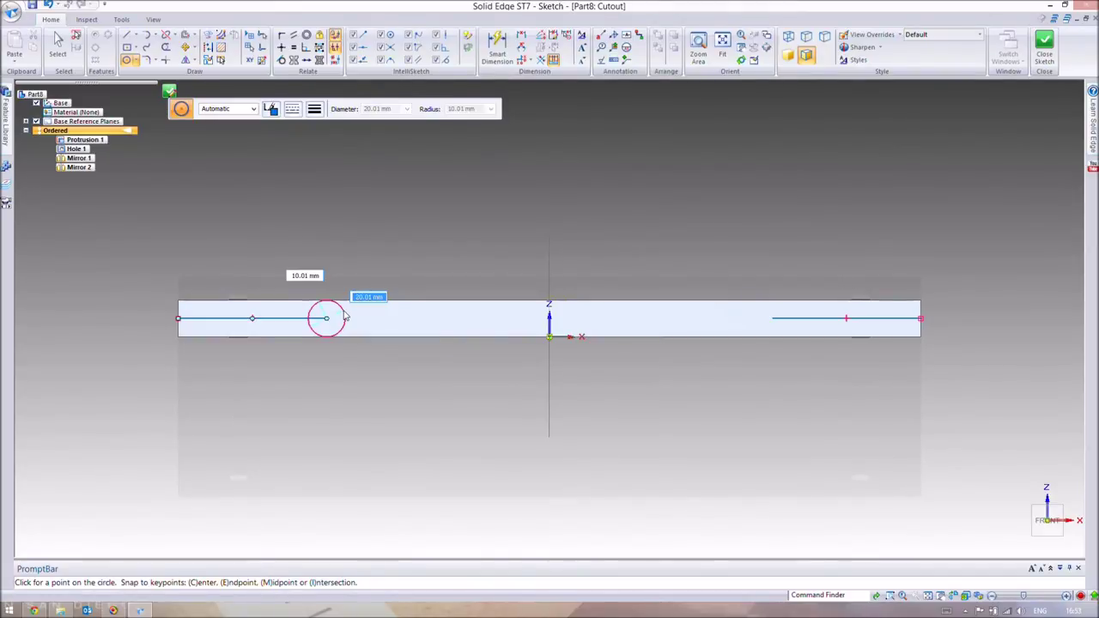
{"action": "type", "text": "10"}
{"action": "key", "text": "Return"}
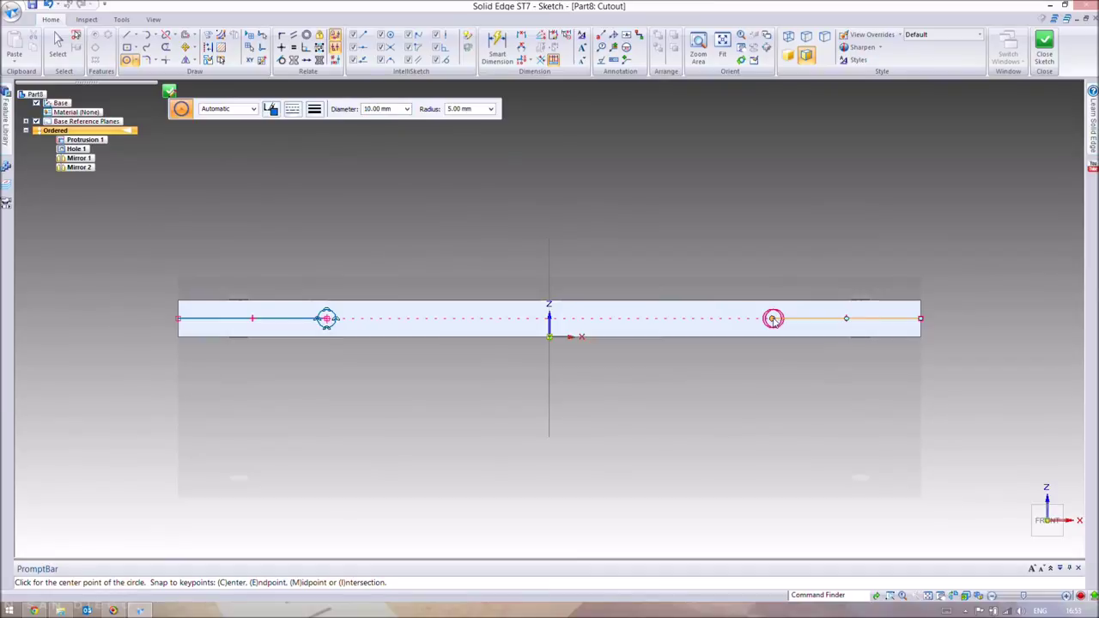
Step: Draw a 10 mm diameter circle on the inner end of the +X side's line and delete both 80 mm lines
{"action": "left_click", "coordinate": [773, 318]}
{"action": "left_click", "coordinate": [58, 43]}
{"action": "left_click_drag", "start_coordinate": [140, 285], "coordinate": [343, 309]}
{"action": "key", "text": "Delete"}
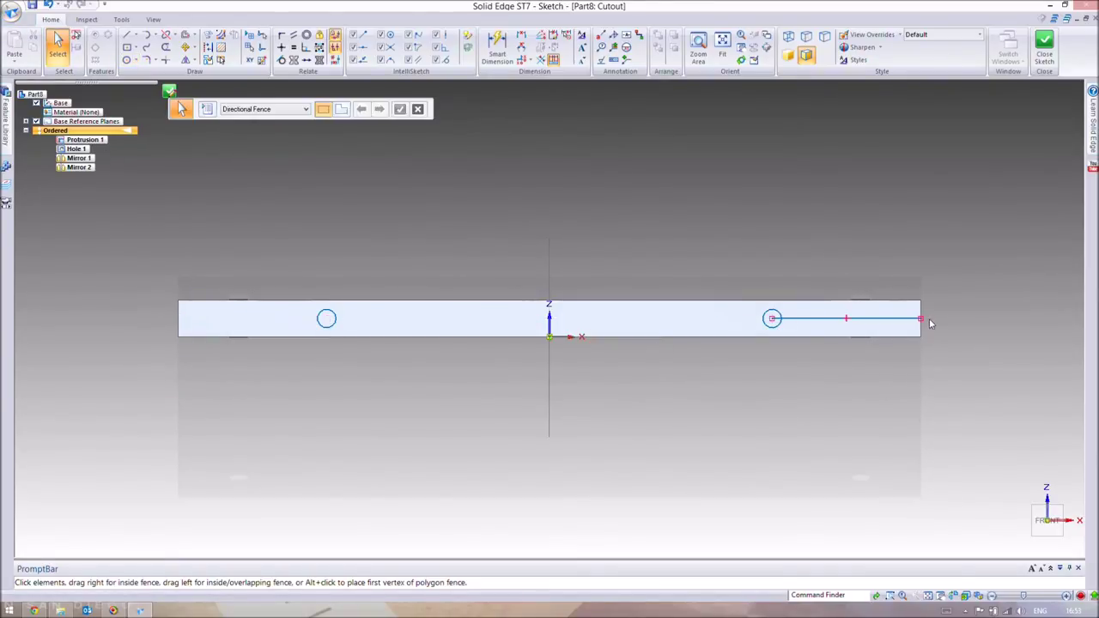
{"action": "left_click_drag", "start_coordinate": [898, 290], "coordinate": [893, 296]}
{"action": "key", "text": "Delete"}
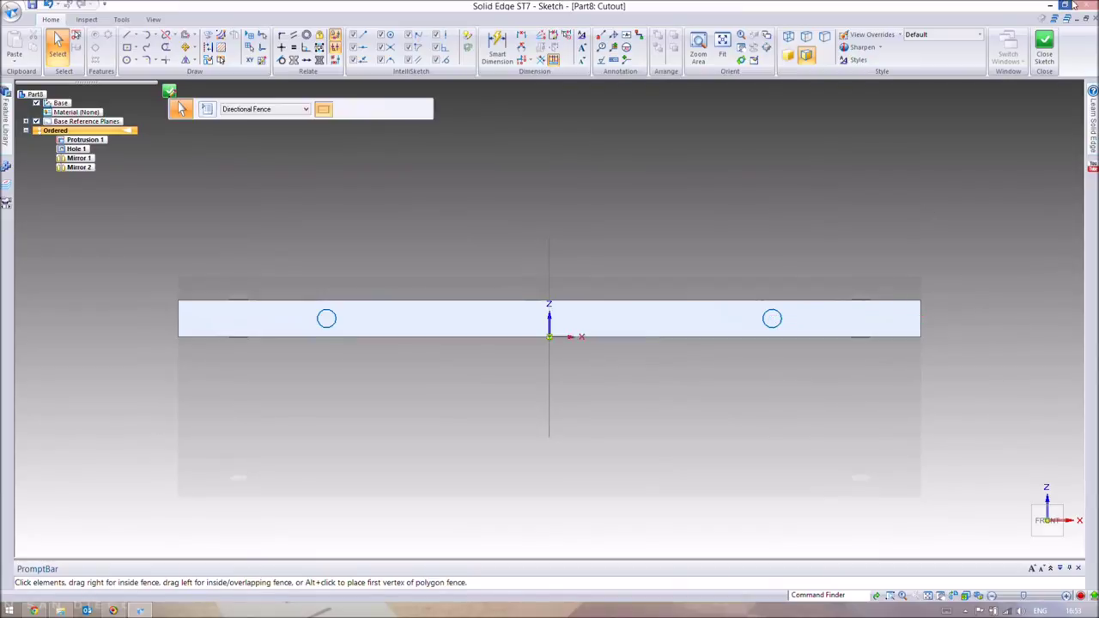
Step: Close the side-face sketch and cut its two circles a short distance into the panel as blind holes
{"action": "left_click", "coordinate": [1044, 47]}
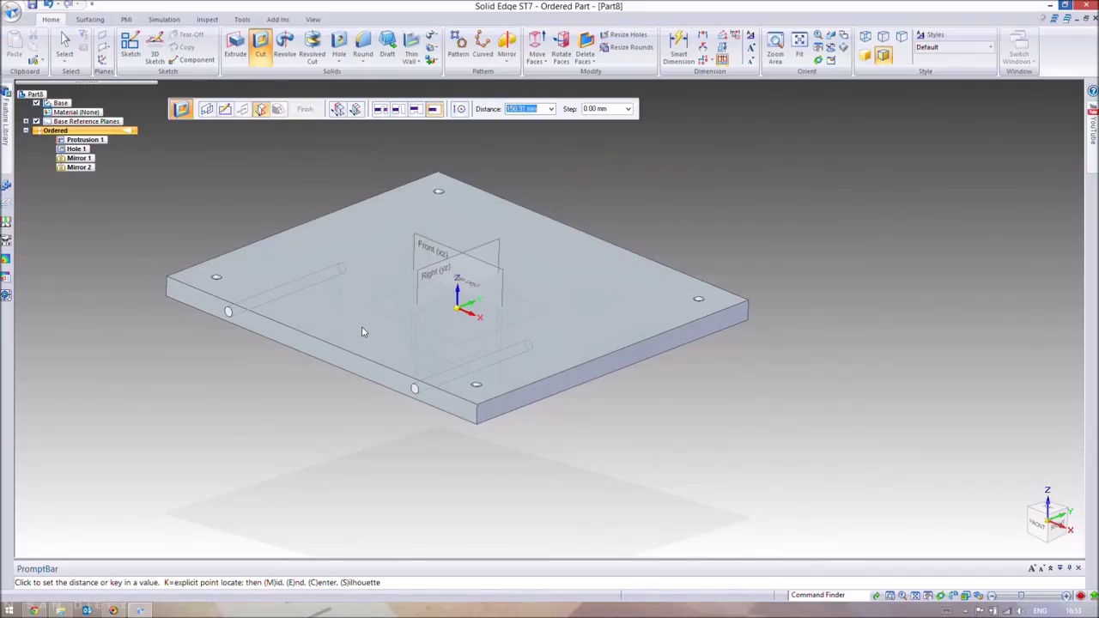
{"action": "left_click", "coordinate": [362, 329]}
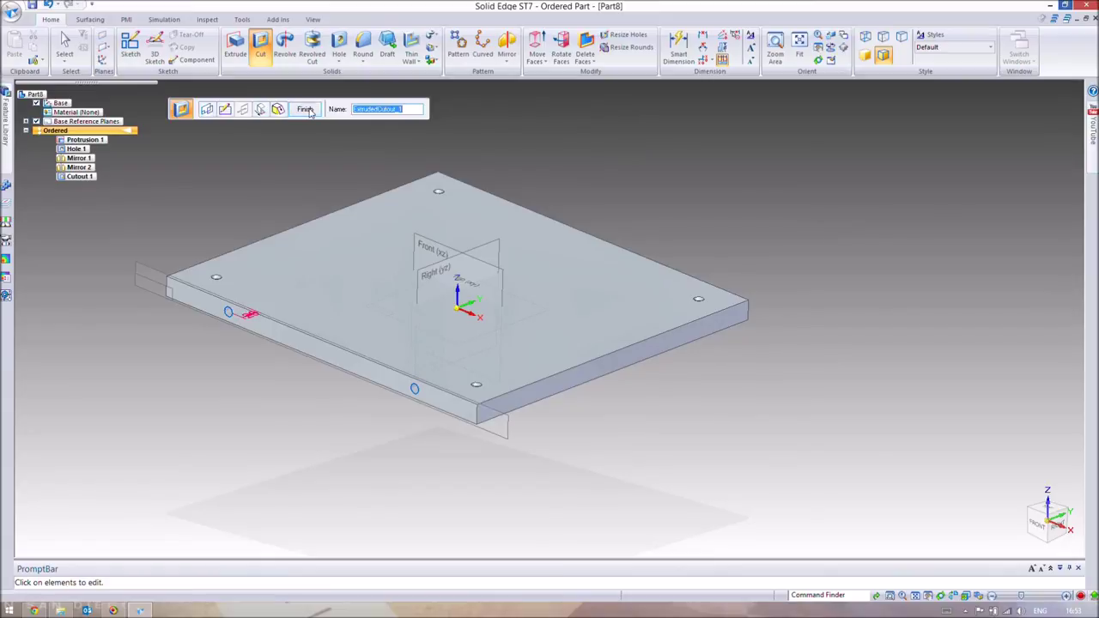
{"action": "left_click", "coordinate": [304, 109]}
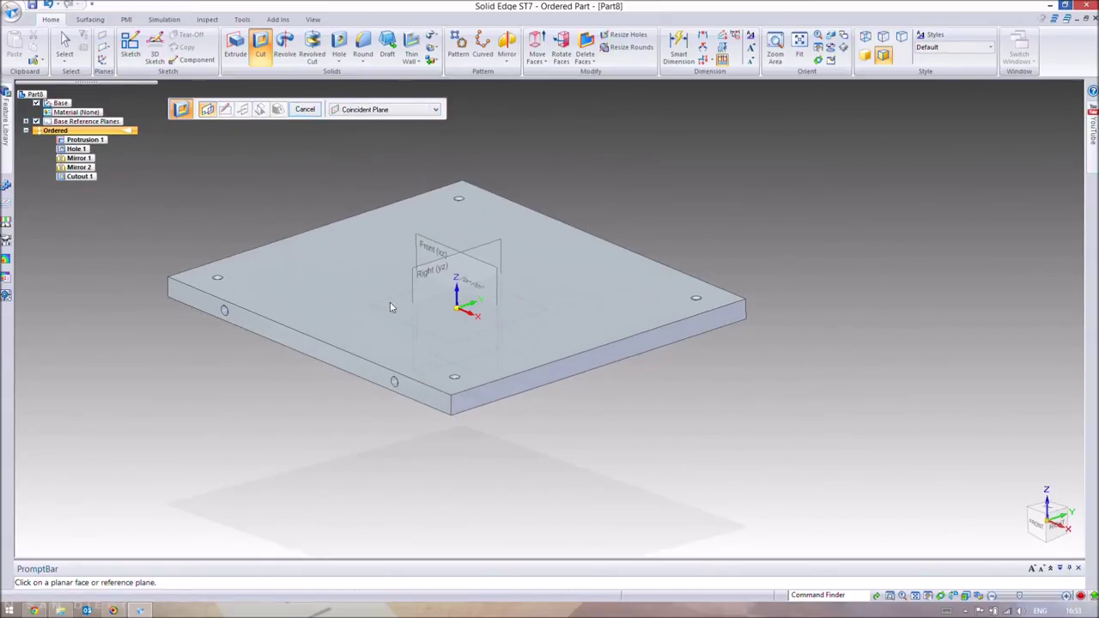
{"action": "key", "text": "Escape"}
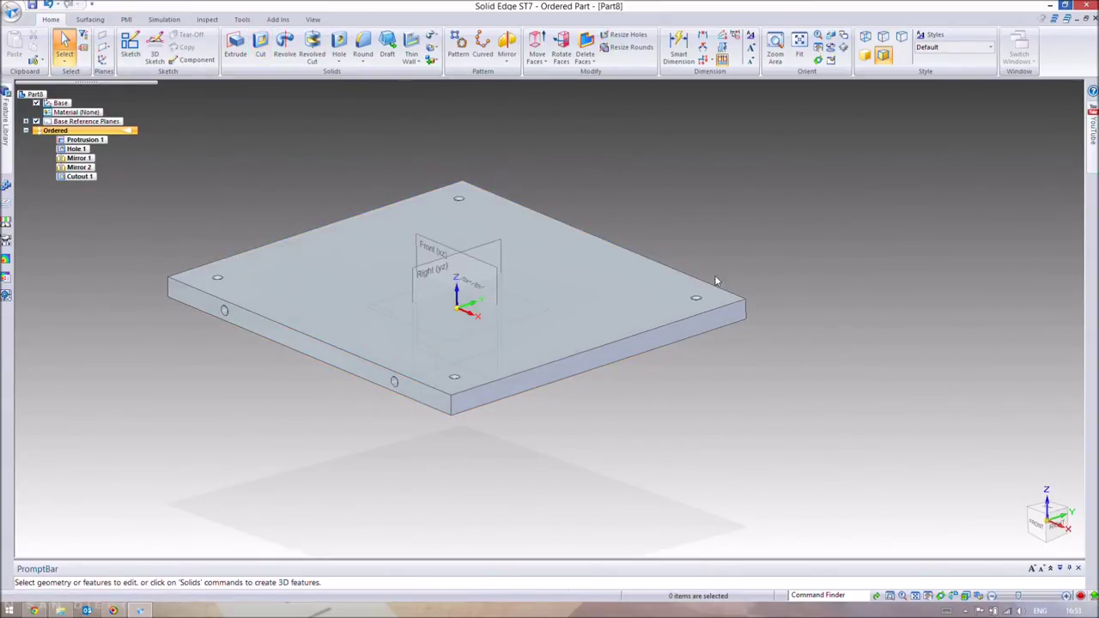
Step: Mirror the side-face hole cutout about the Front (xz) reference plane to the panel's opposite side face
{"action": "left_click", "coordinate": [223, 309]}
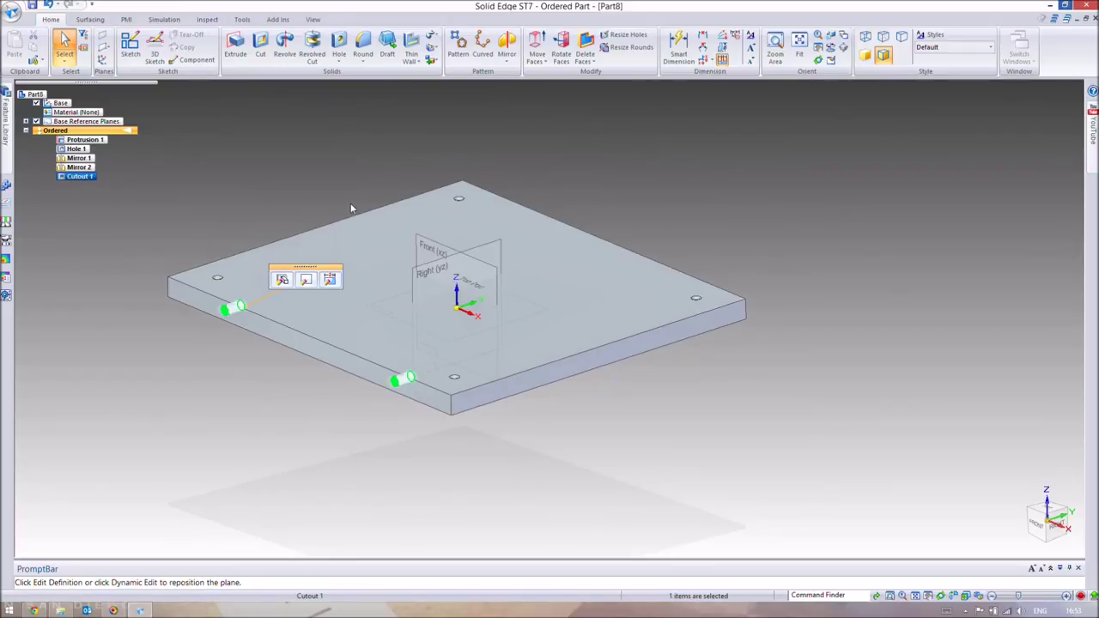
{"action": "left_click", "coordinate": [506, 48]}
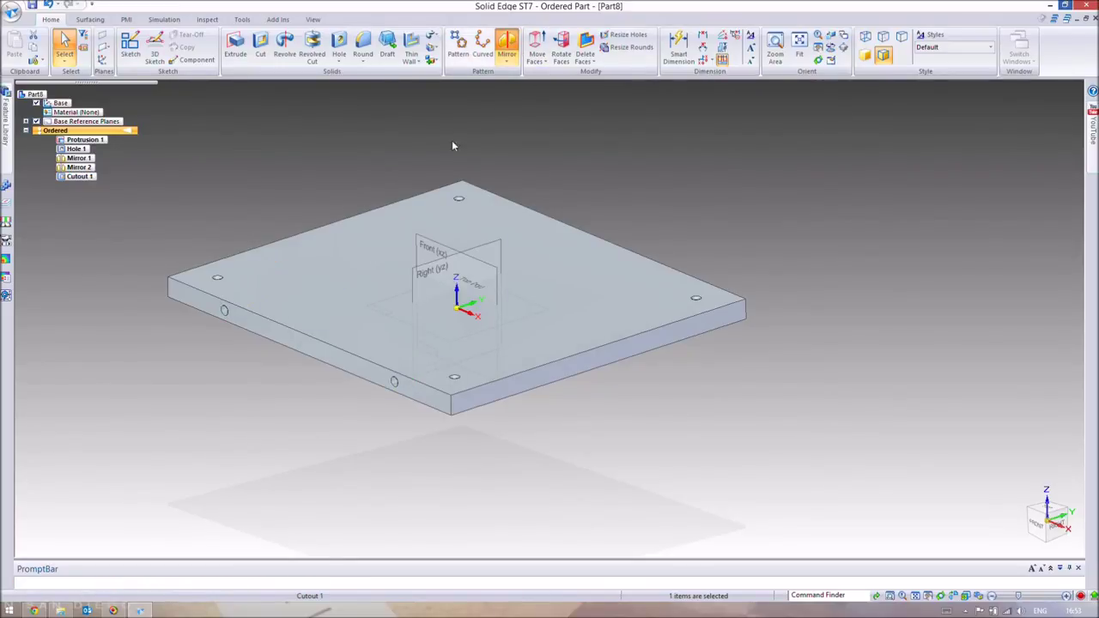
{"action": "left_click", "coordinate": [431, 242]}
{"action": "middle_click_drag", "start_coordinate": [772, 332], "coordinate": [555, 321]}
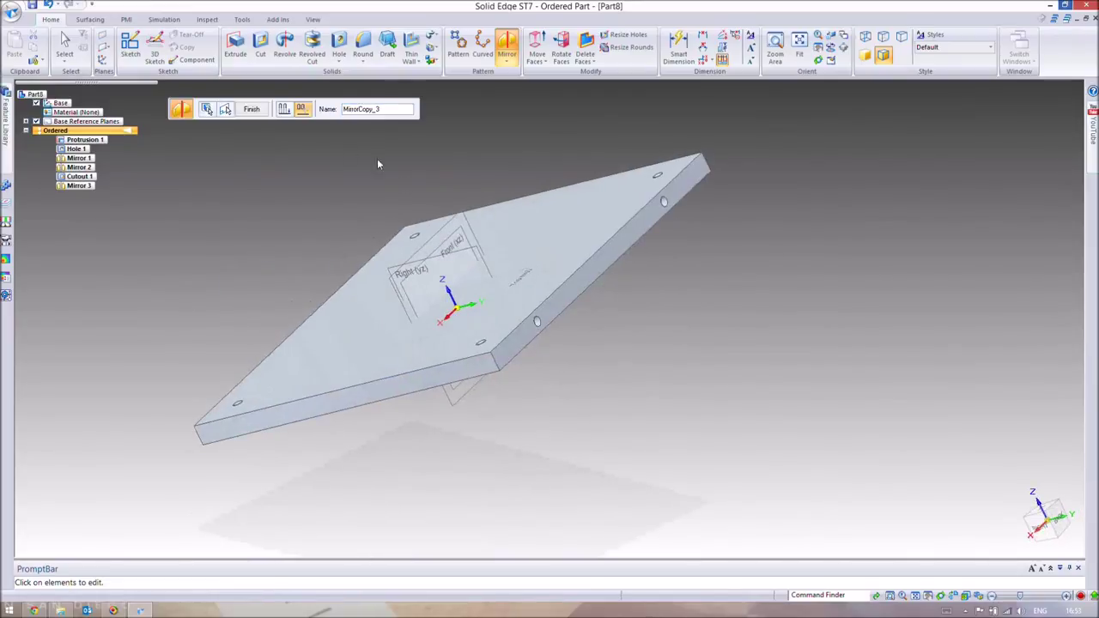
{"action": "left_click", "coordinate": [252, 110]}
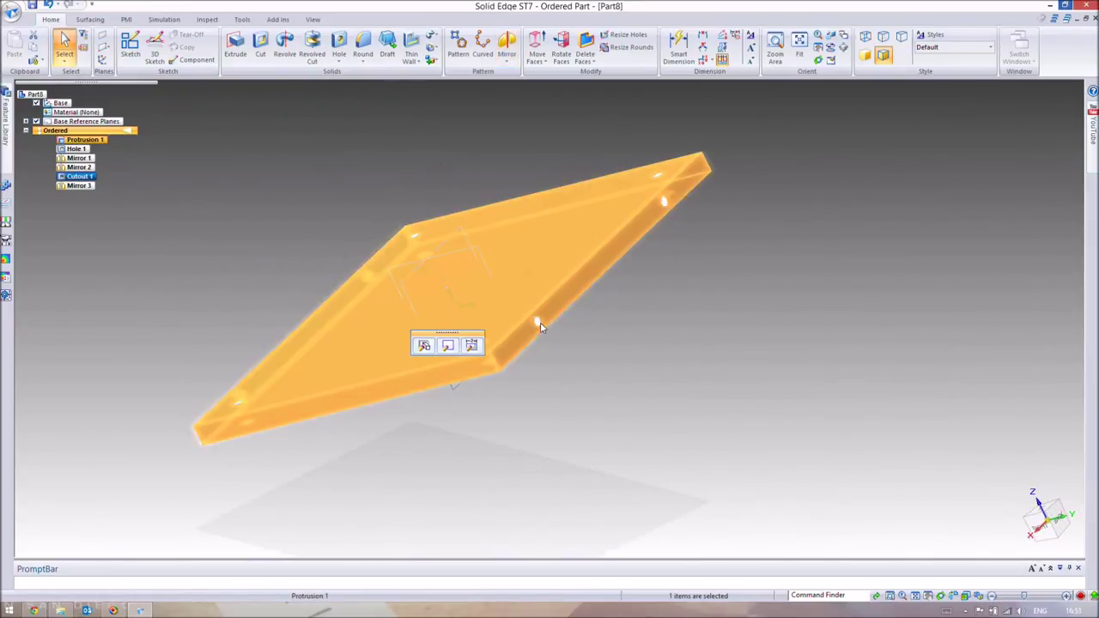
{"action": "middle_click_drag", "start_coordinate": [706, 320], "coordinate": [863, 278]}
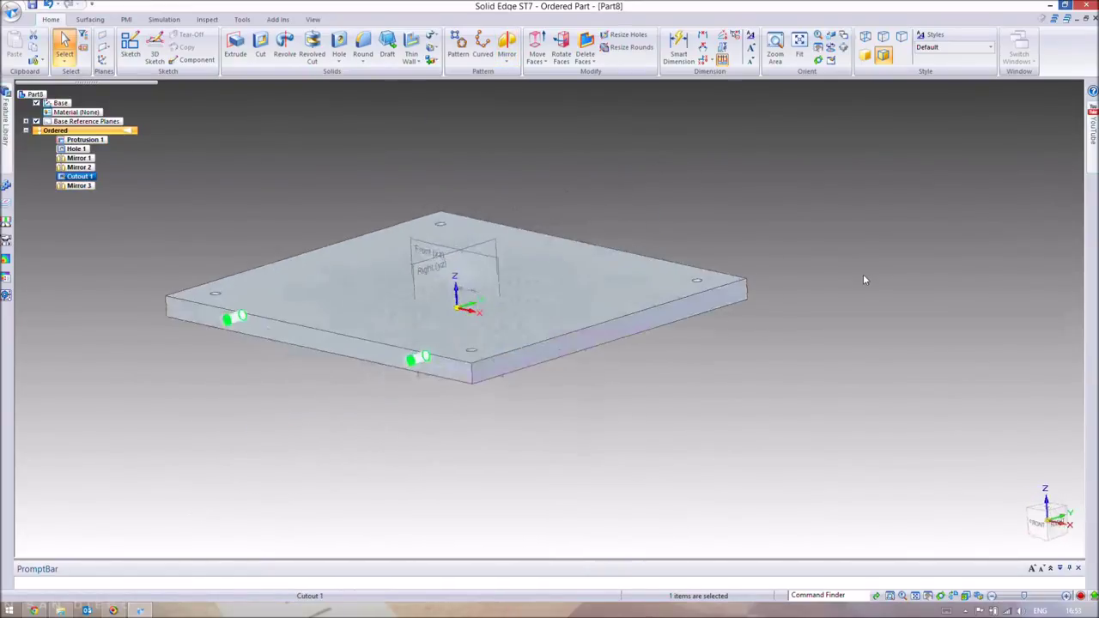
Step: Chamfer the upper and lower long edges of the panel's -X and +X side faces with a 4 mm setback
{"action": "left_click", "coordinate": [363, 62]}
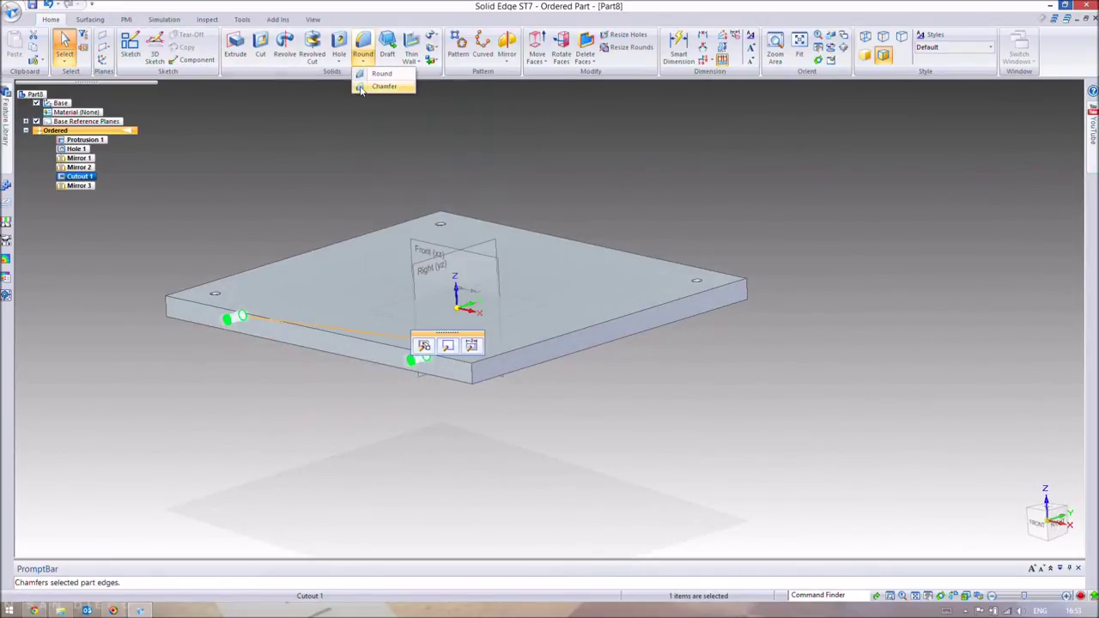
{"action": "left_click", "coordinate": [361, 87]}
{"action": "middle_click_drag", "start_coordinate": [298, 187], "coordinate": [457, 137]}
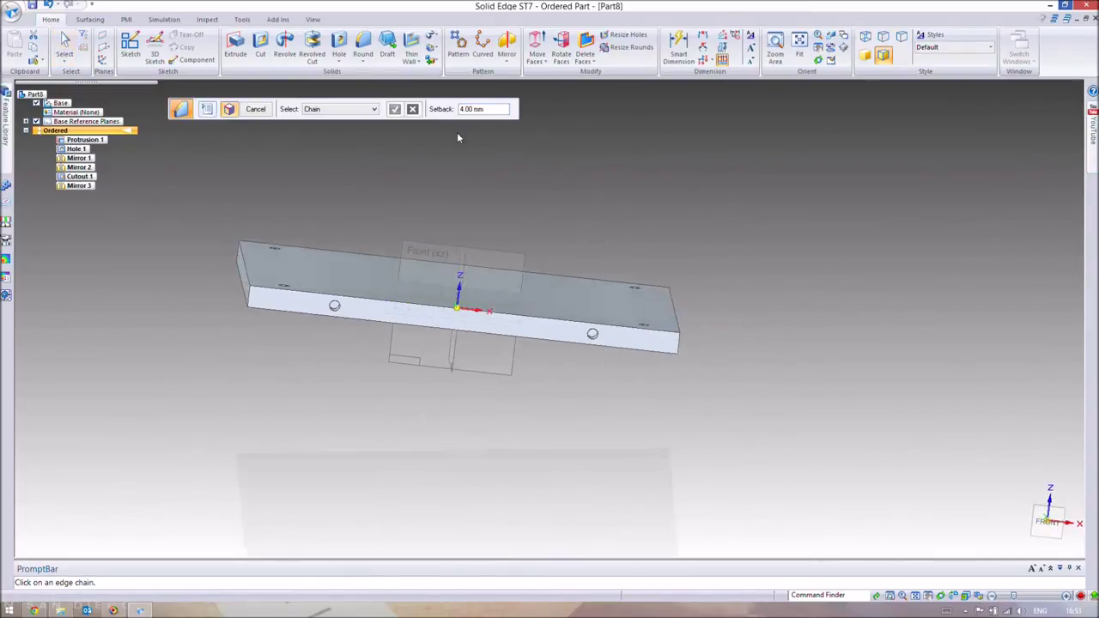
{"action": "middle_click_drag", "start_coordinate": [187, 288], "coordinate": [237, 281]}
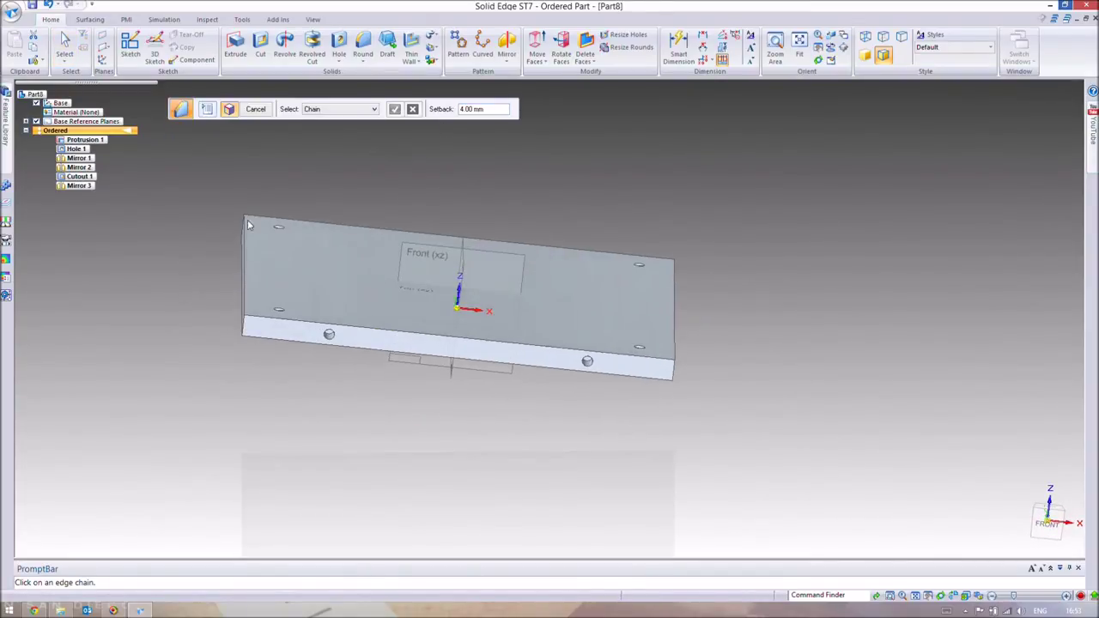
{"action": "middle_click_drag", "start_coordinate": [269, 220], "coordinate": [301, 247]}
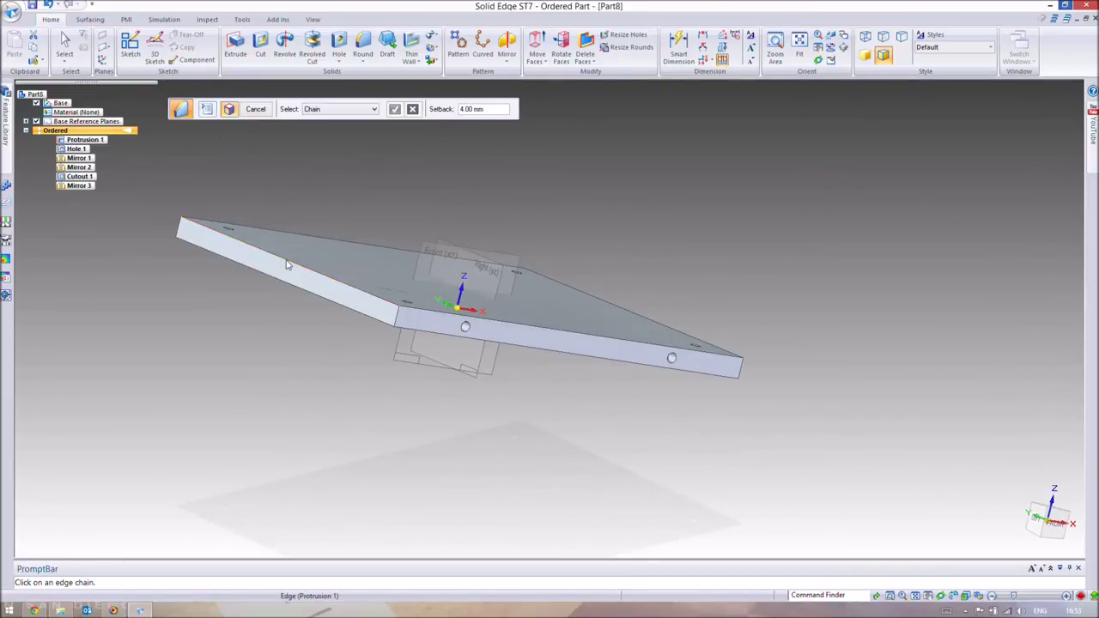
{"action": "left_click", "coordinate": [278, 278]}
{"action": "left_click", "coordinate": [637, 316]}
{"action": "middle_click_drag", "start_coordinate": [637, 315], "coordinate": [536, 333]}
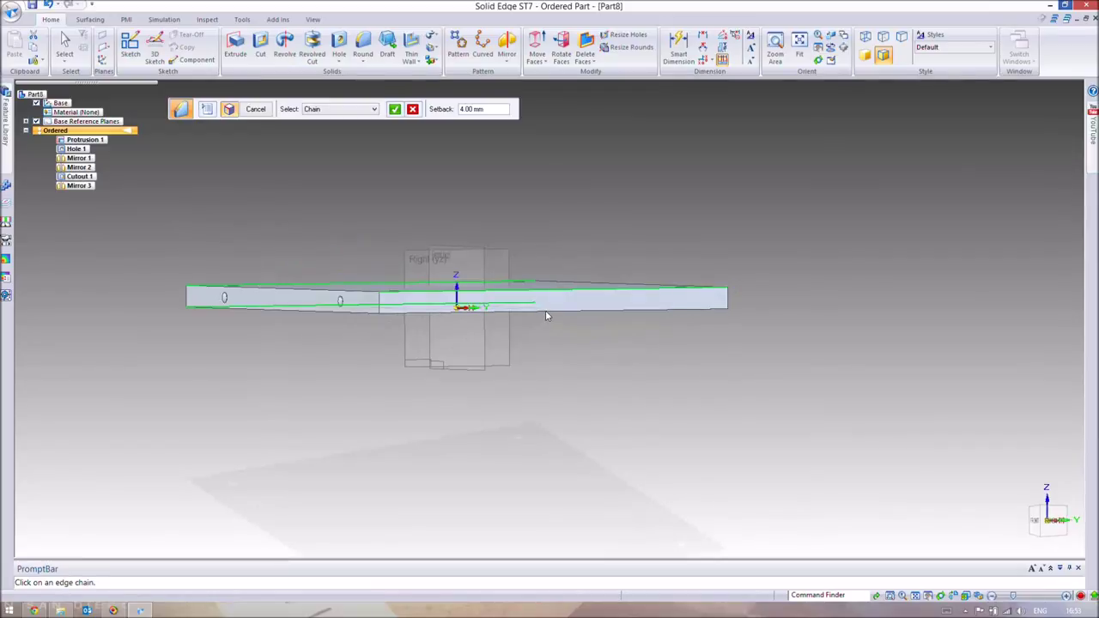
{"action": "left_click", "coordinate": [545, 314]}
{"action": "left_click", "coordinate": [394, 109]}
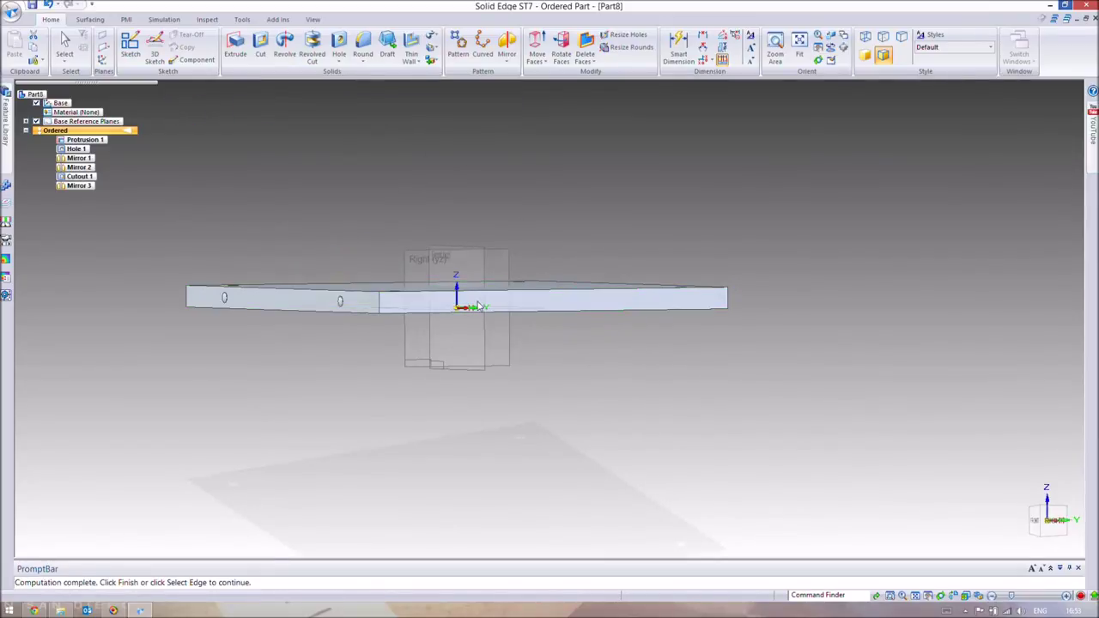
{"action": "key", "text": "ctrl+i"}
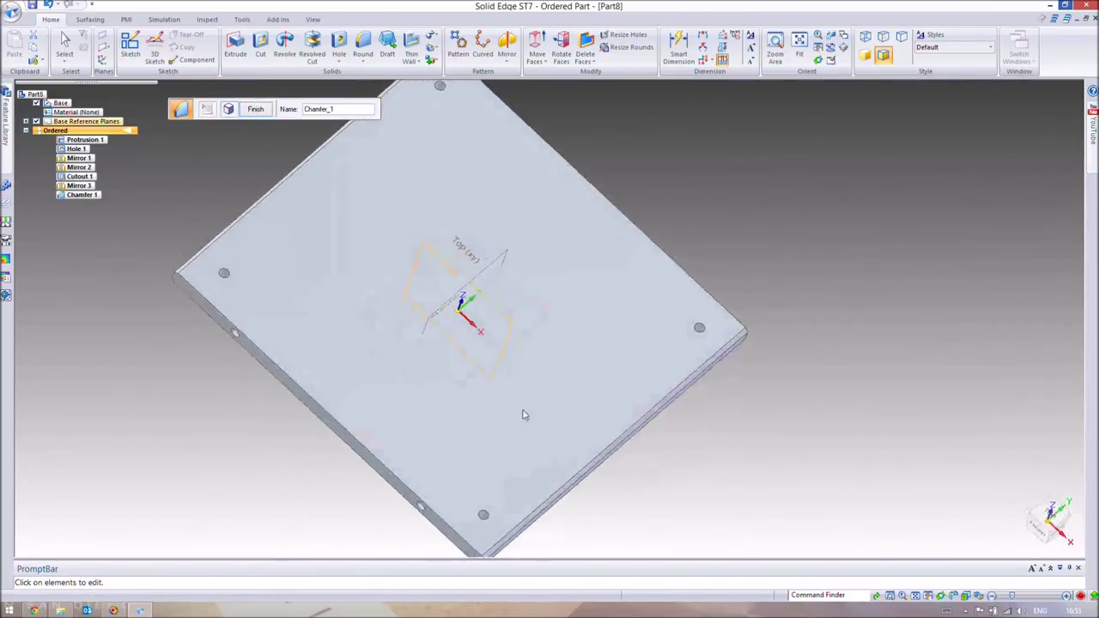
{"action": "left_click", "coordinate": [254, 109]}
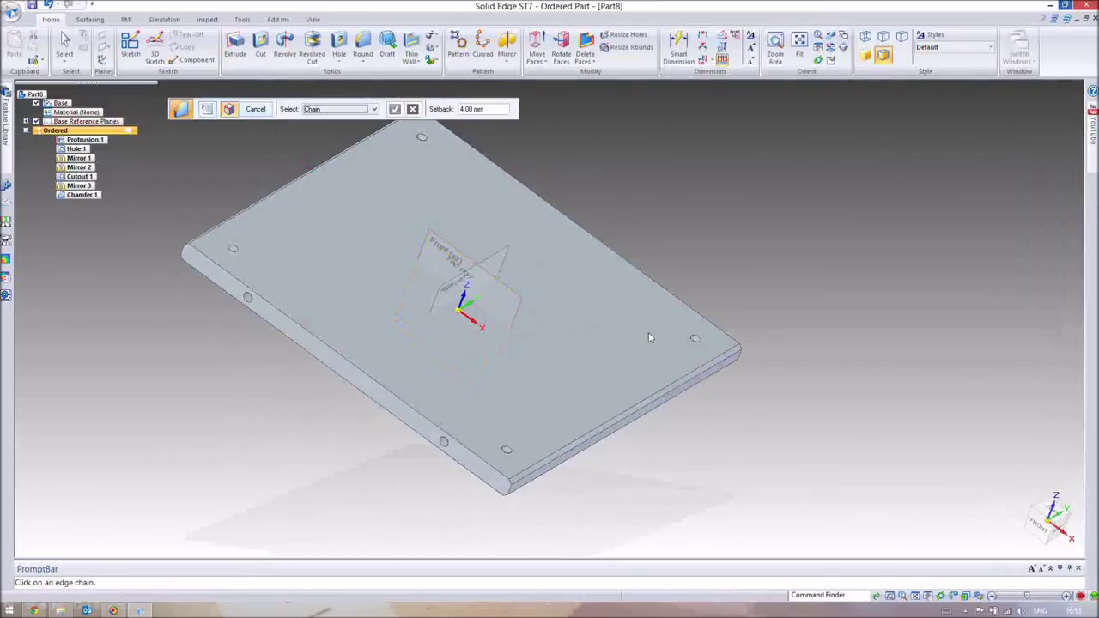
Step: Apply the material Wood, Mahogany to the panel from the Material Table and leave the Chamfer command
{"action": "left_click", "coordinate": [11, 11]}
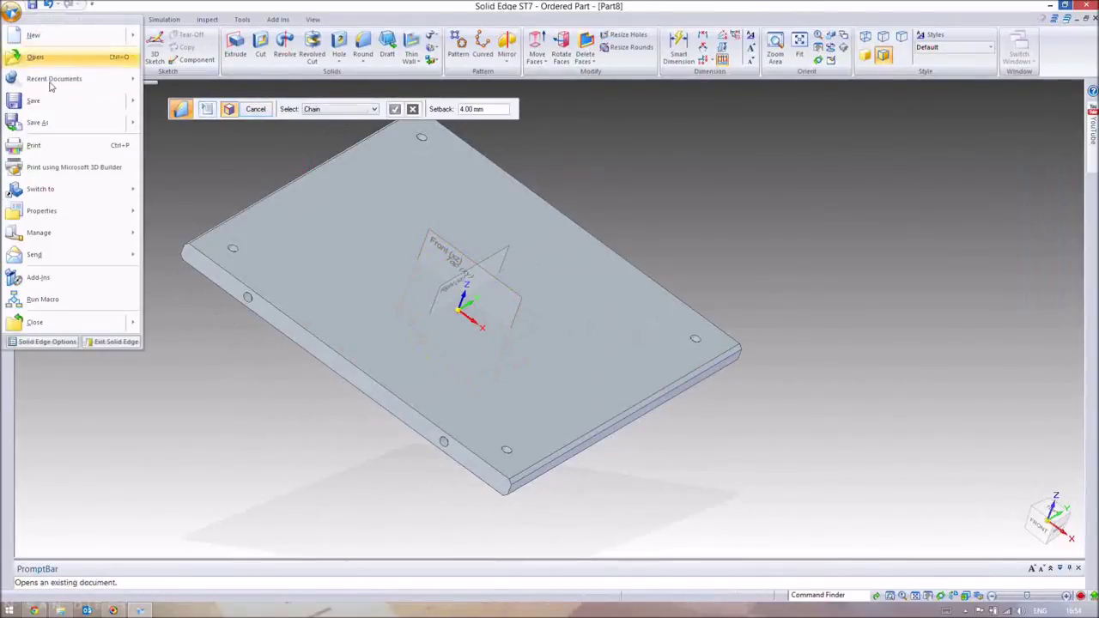
{"action": "mouse_move", "coordinate": [43, 210]}
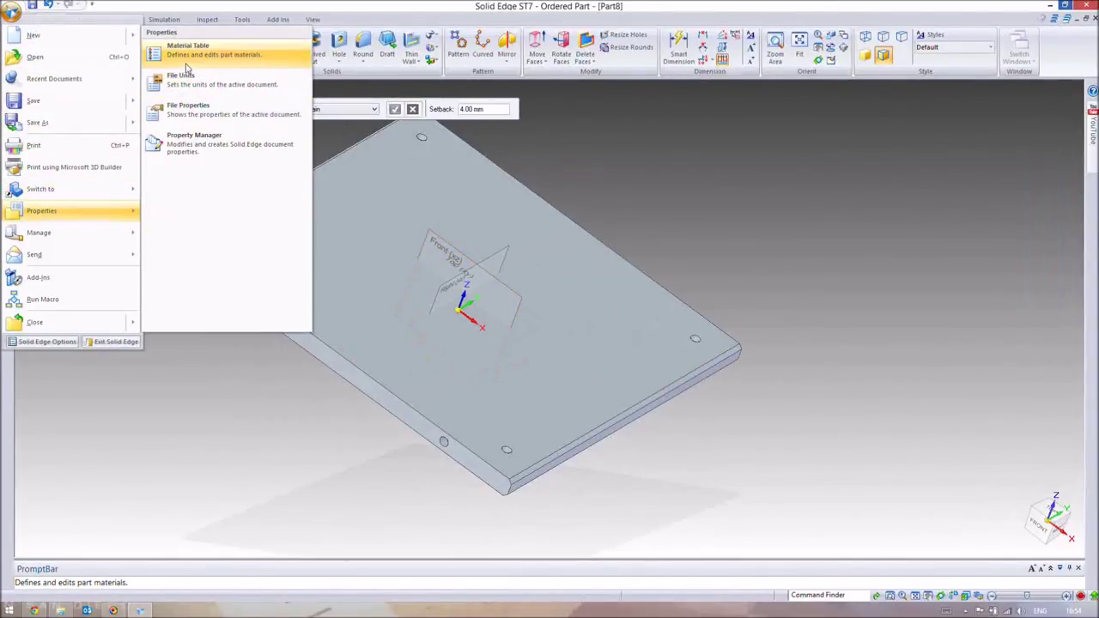
{"action": "left_click", "coordinate": [163, 50]}
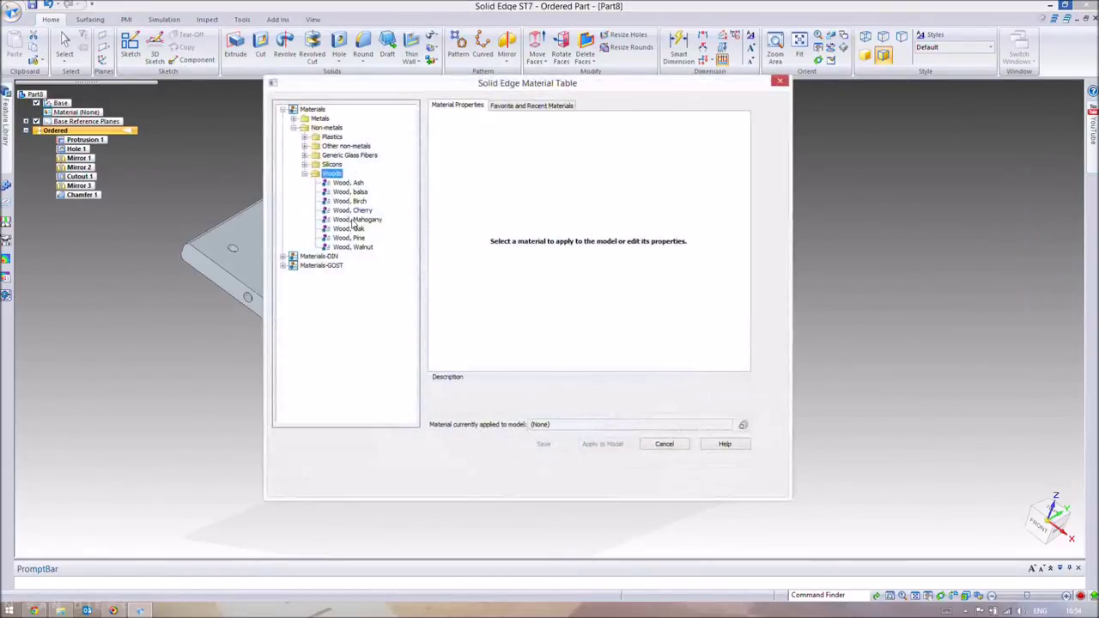
{"action": "left_click", "coordinate": [355, 219]}
{"action": "left_click", "coordinate": [602, 444]}
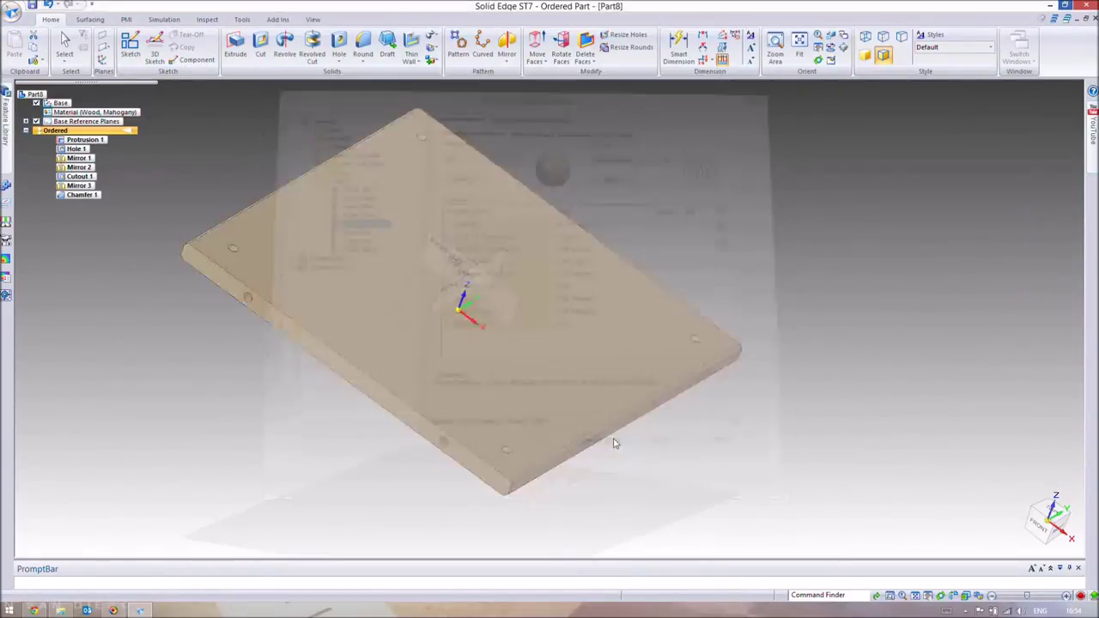
{"action": "left_click", "coordinate": [130, 100]}
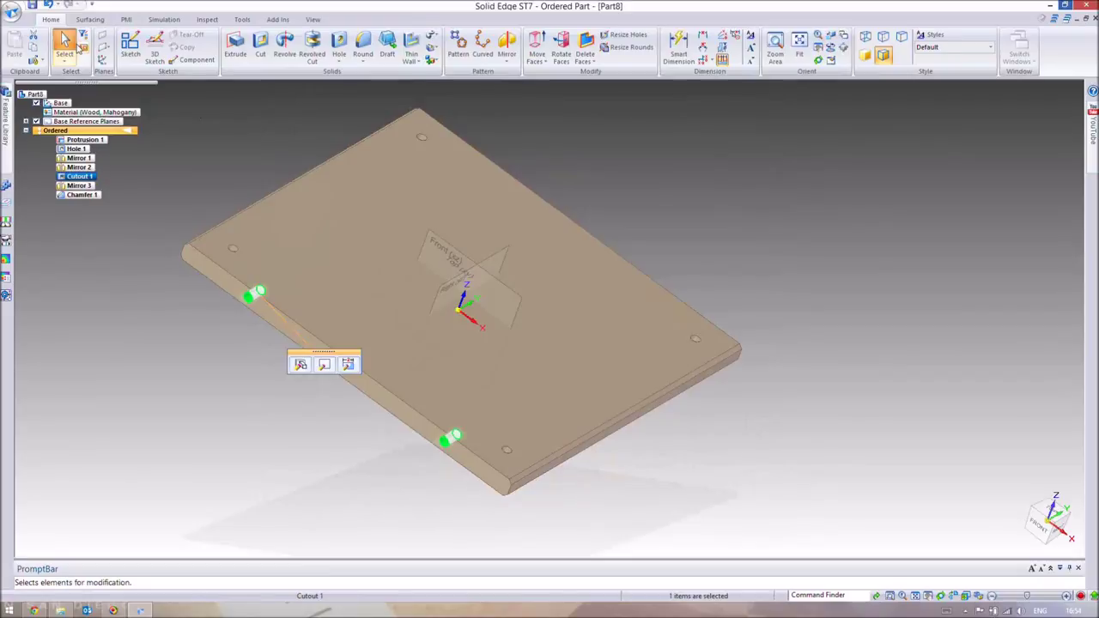
Step: Save the finished part as Base_Panel in the ASSEMBLY_Table folder
{"action": "middle_click_drag", "start_coordinate": [717, 305], "coordinate": [913, 269]}
{"action": "middle_click_drag", "start_coordinate": [732, 217], "coordinate": [728, 265]}
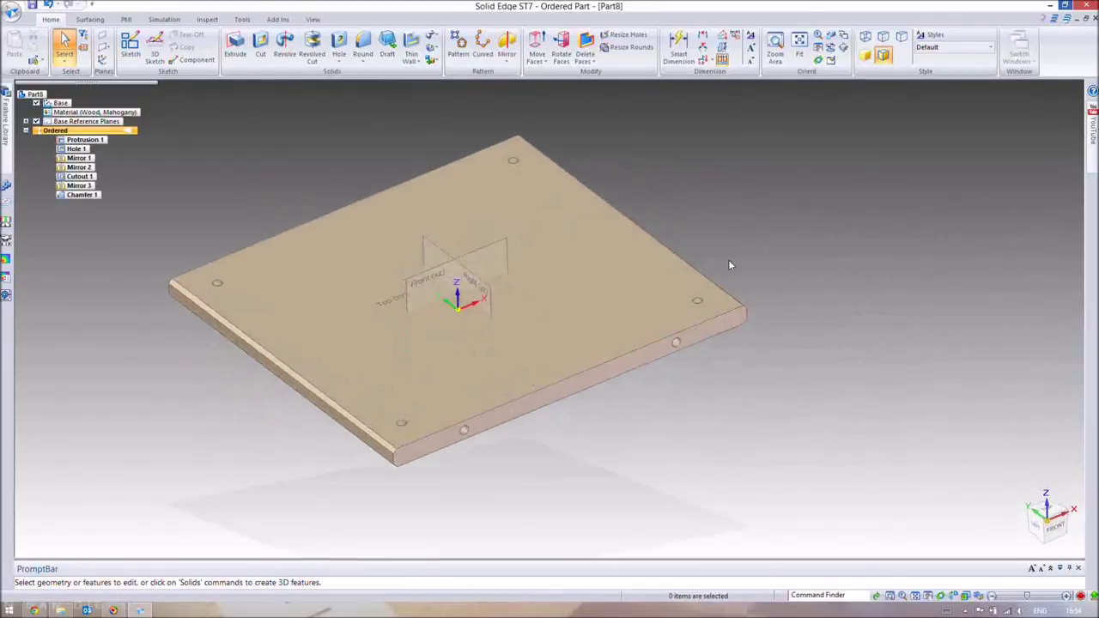
{"action": "left_click", "coordinate": [12, 12]}
{"action": "left_click", "coordinate": [239, 152]}
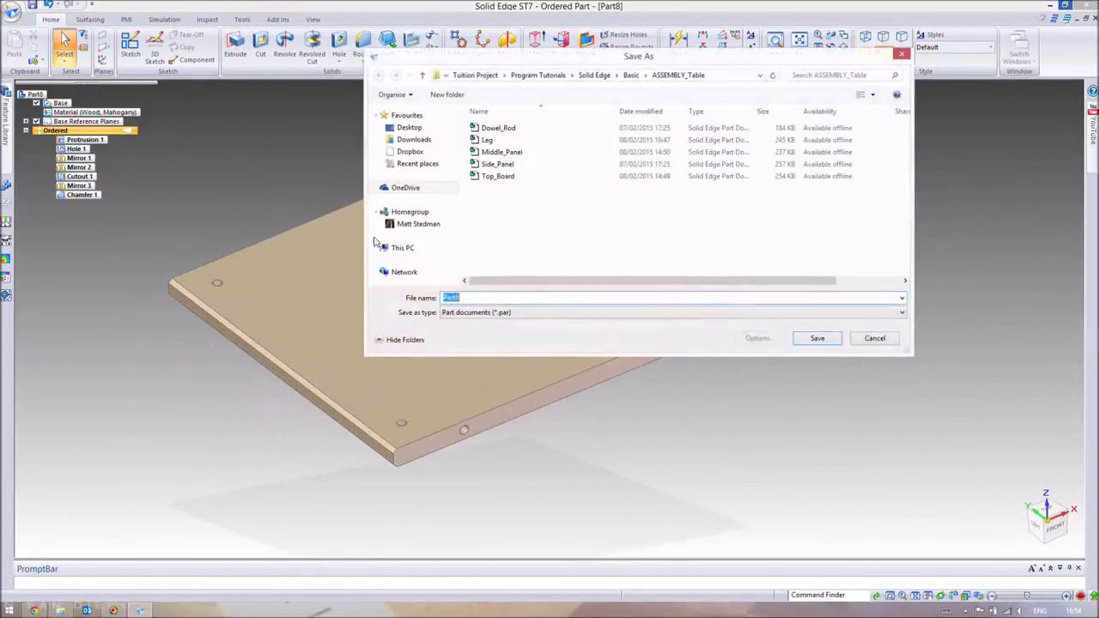
{"action": "type", "text": "Base_Pane"}
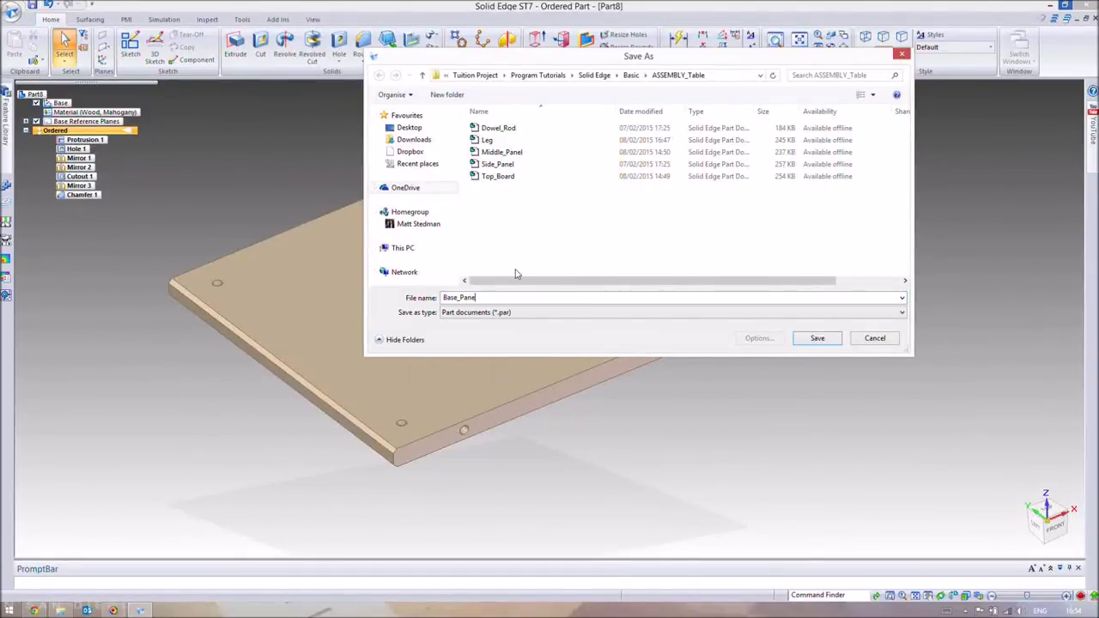
{"action": "key", "text": "Return"}
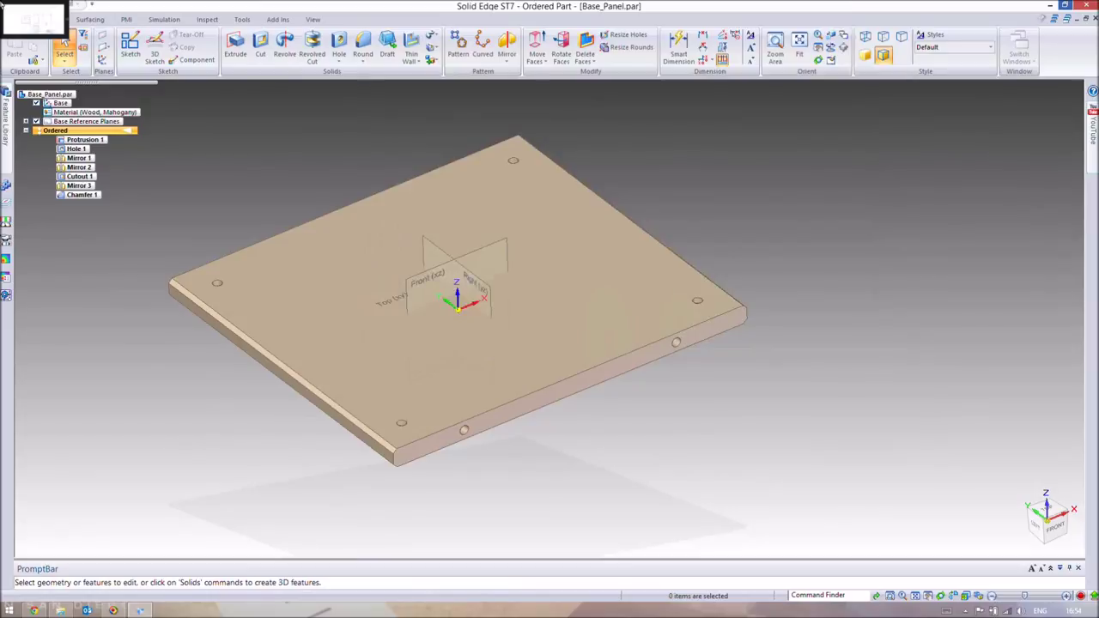
Step: Switch to the reference images and examine the dimensioned table drawing and the rendered view of the assembled table
{"action": "left_click", "coordinate": [7, 12]}
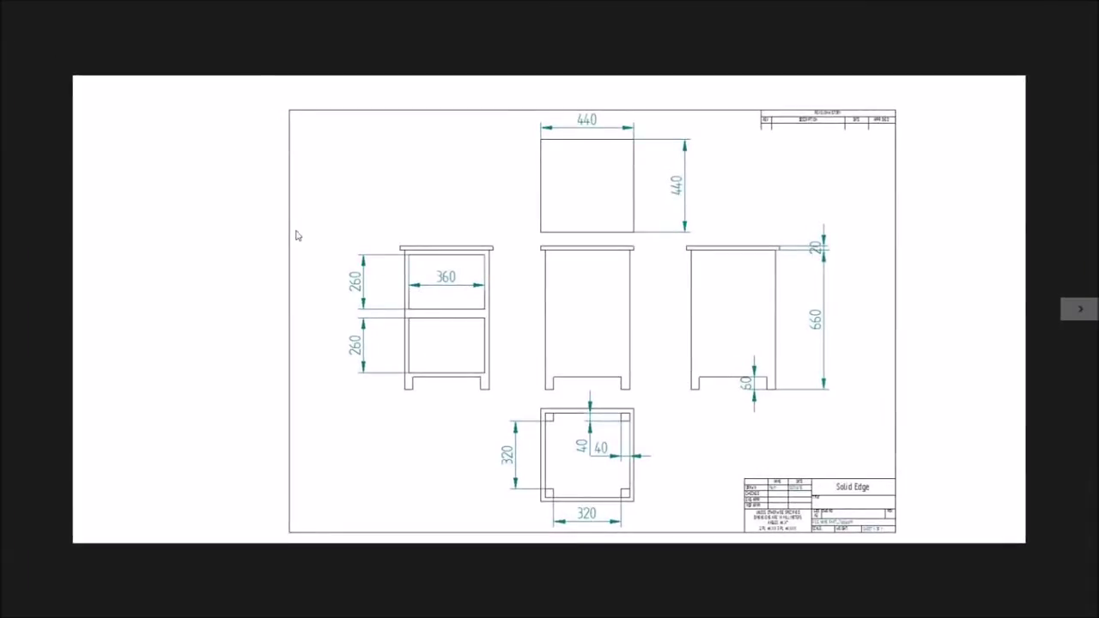
{"action": "left_click", "coordinate": [1078, 312]}
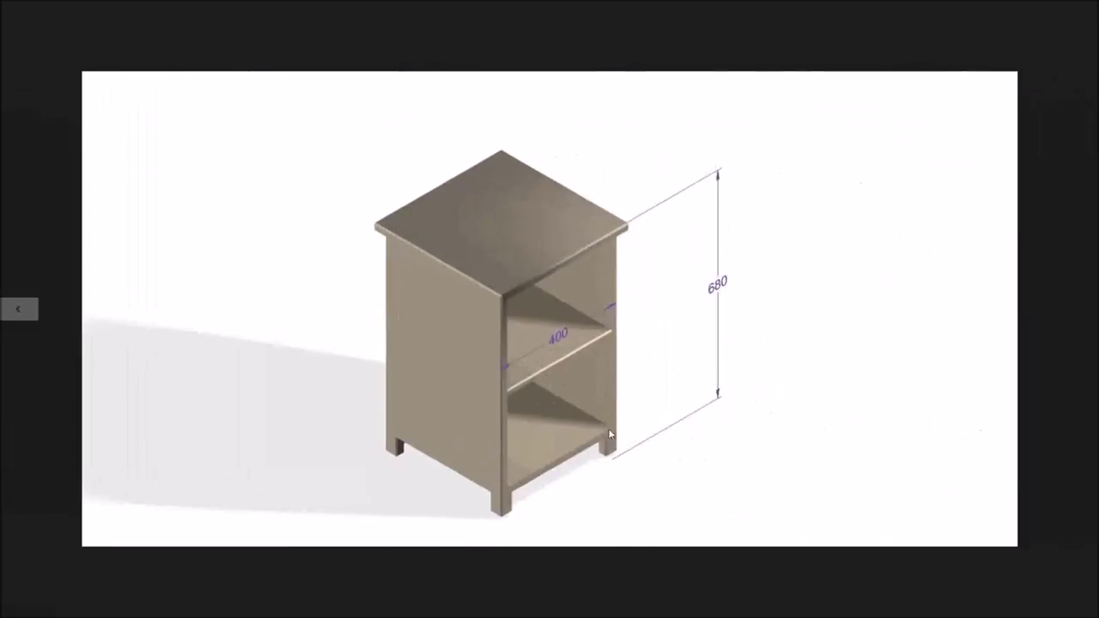